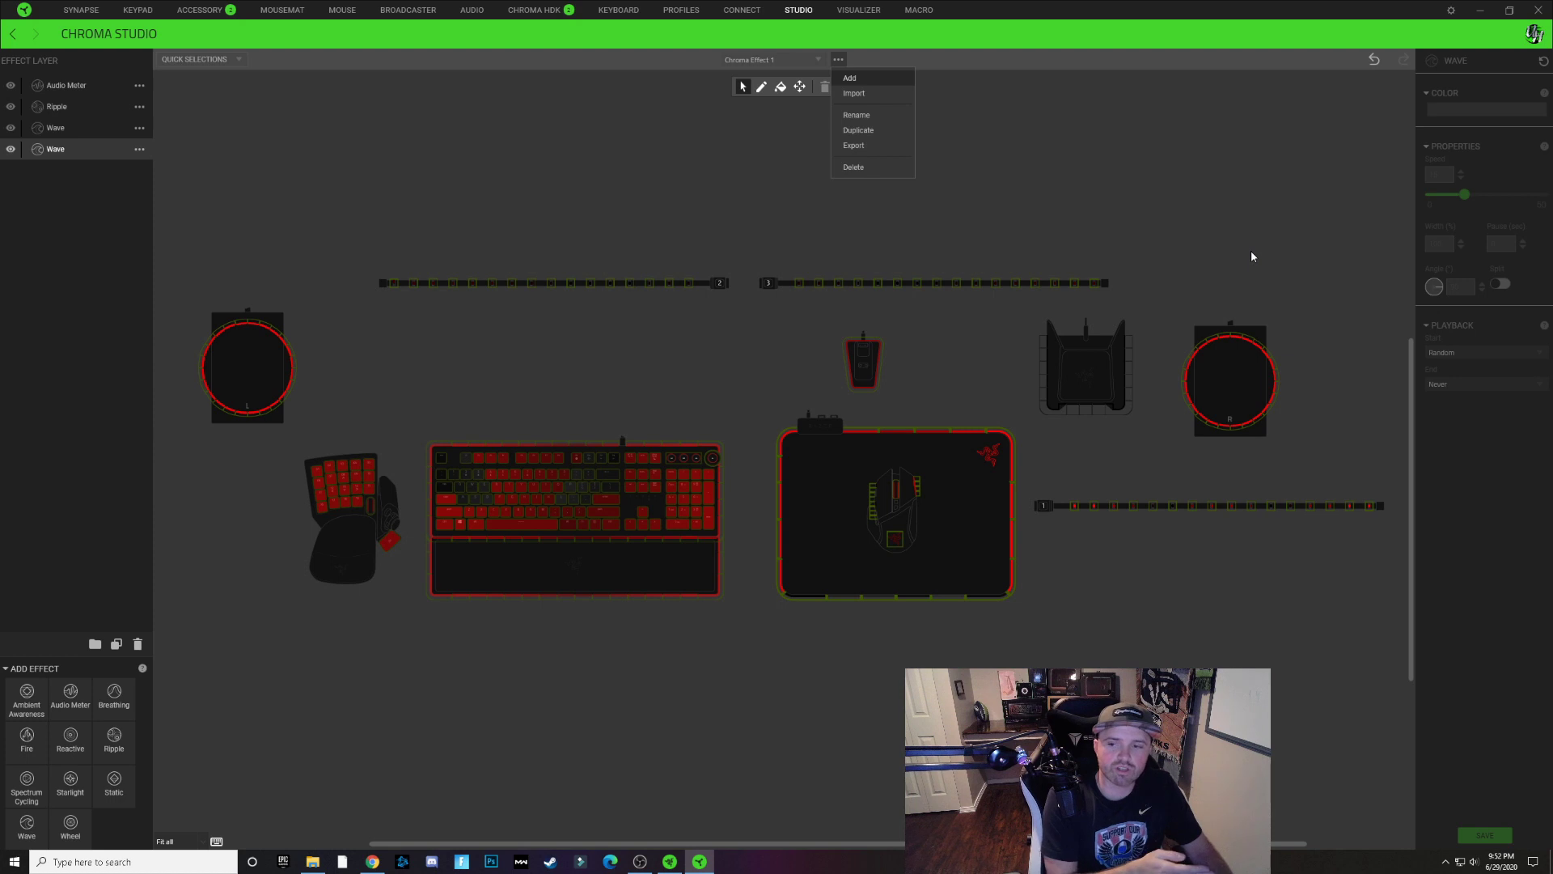
Create a new Chroma effect and replace its default Spectrum Cycling layer with a Wave layer
key(Return)
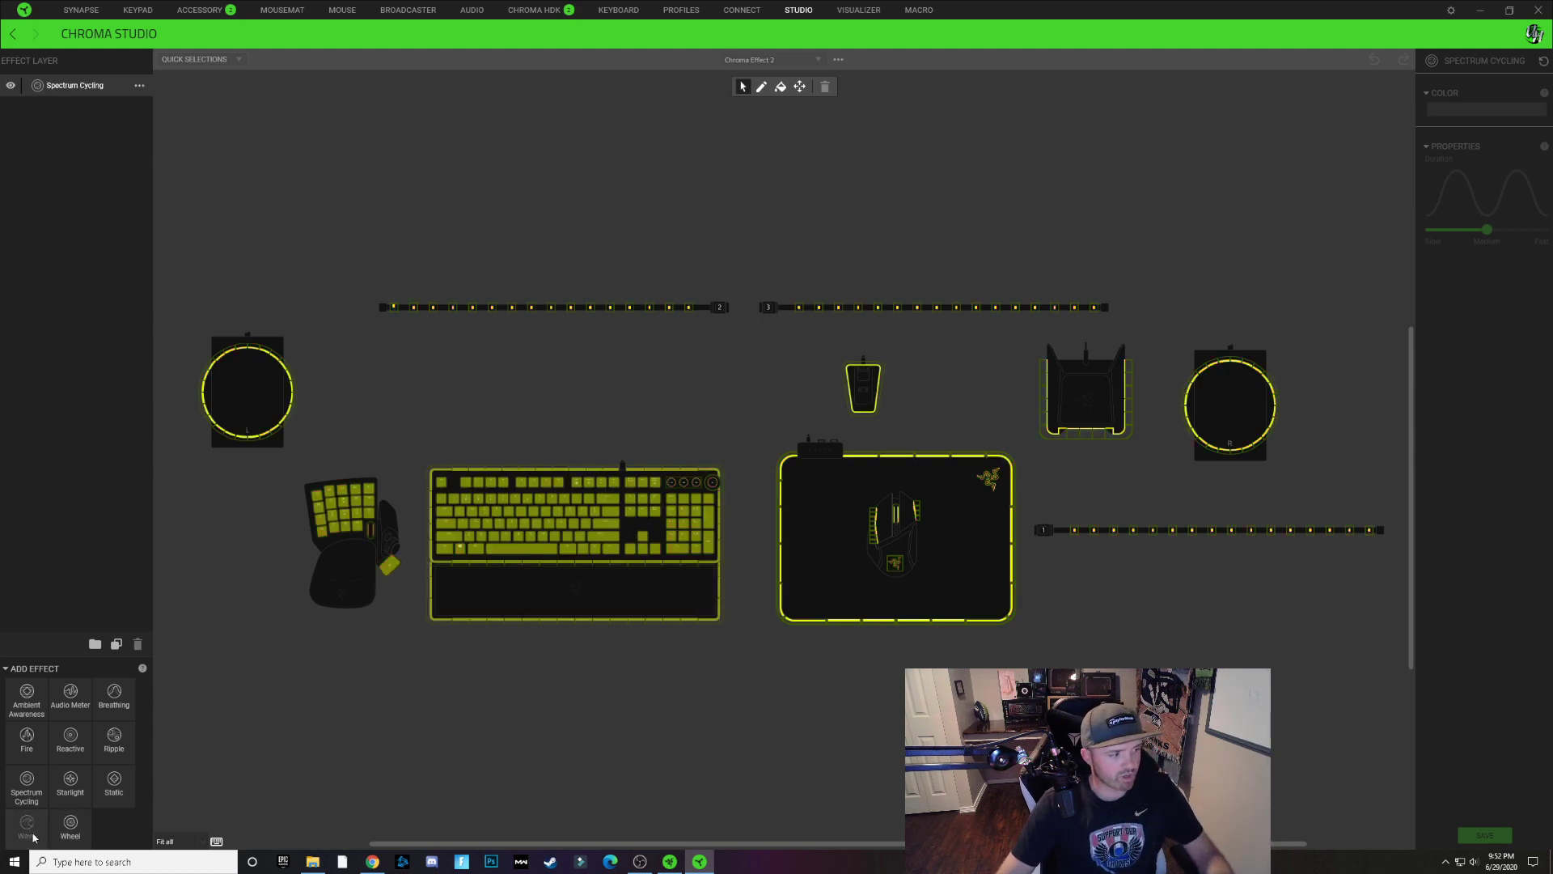
drag(315, 310, 305, 295)
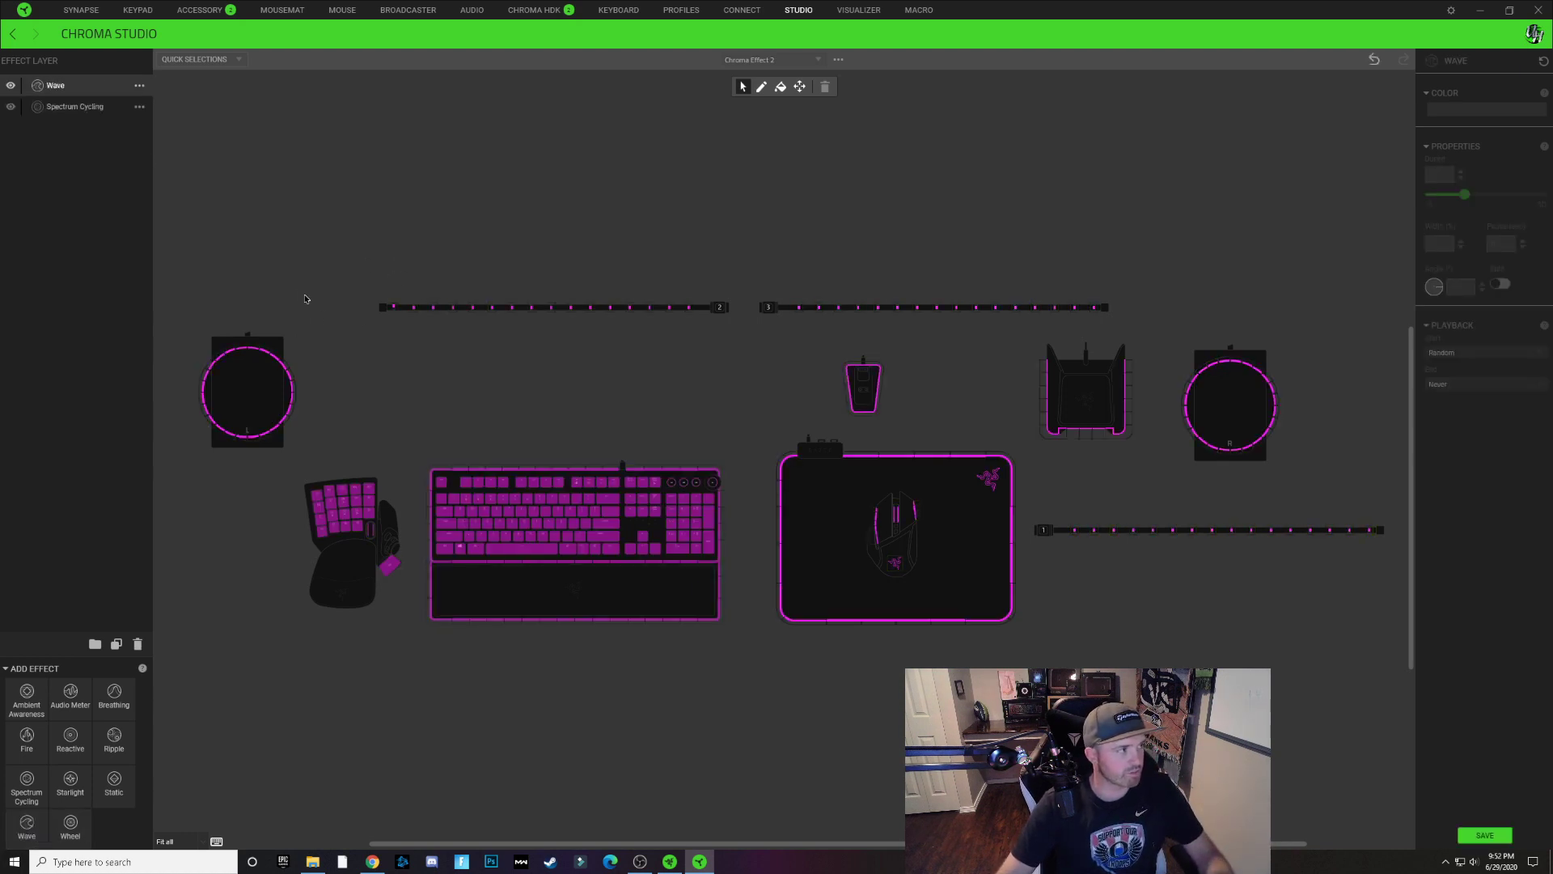
click(72, 111)
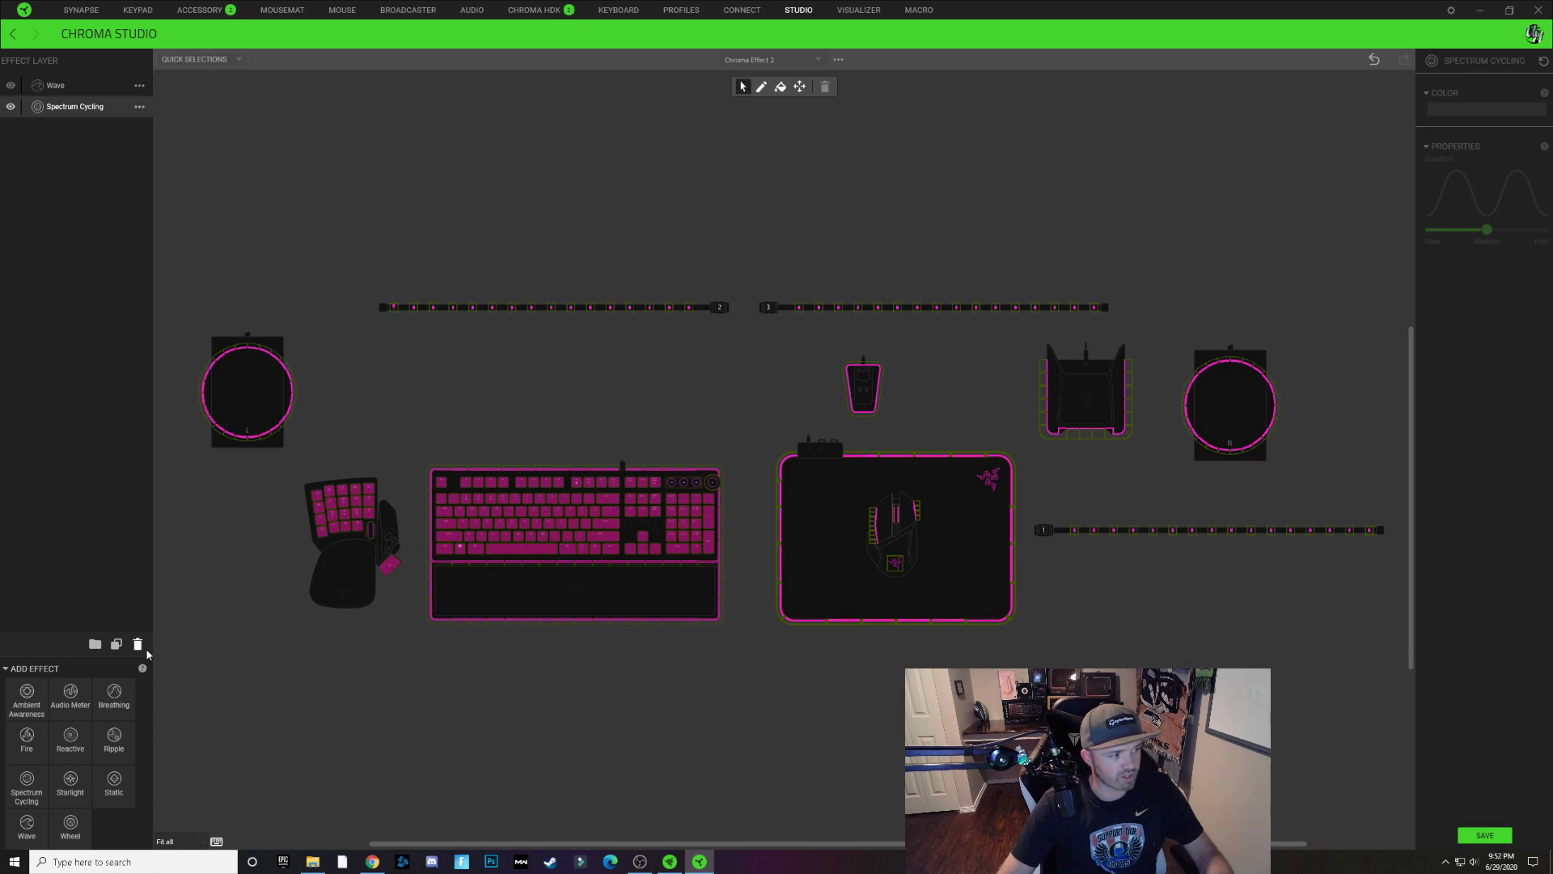
key(Delete)
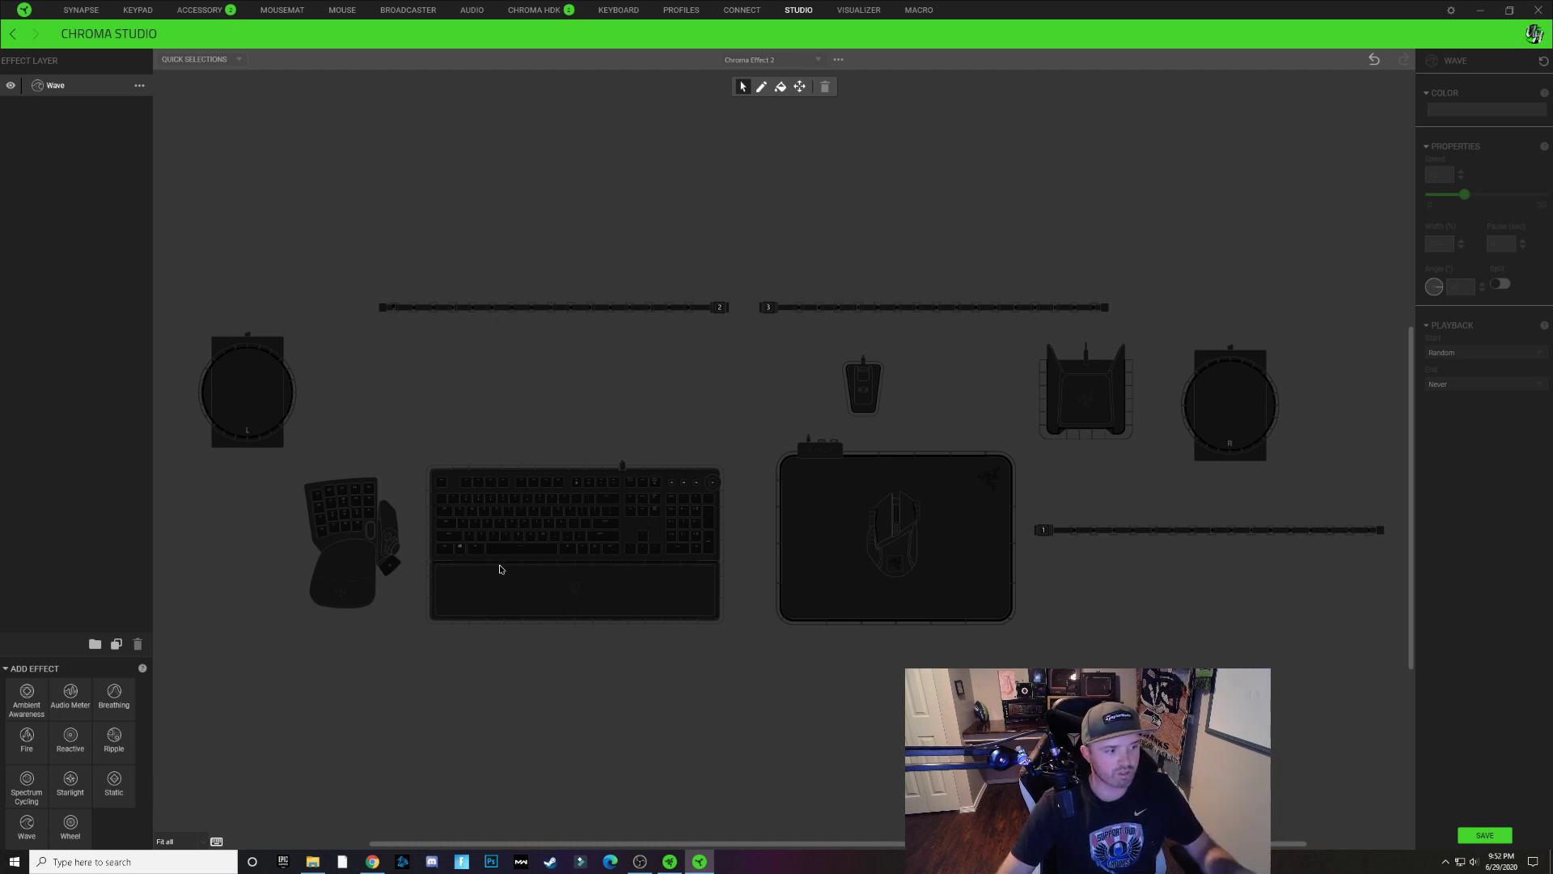
Apply the Wave layer to all the keyboard's keys, media buttons and volume dial, using the black-green-black color pattern
scroll(489, 563, up, 2)
scroll(513, 578, up, 2)
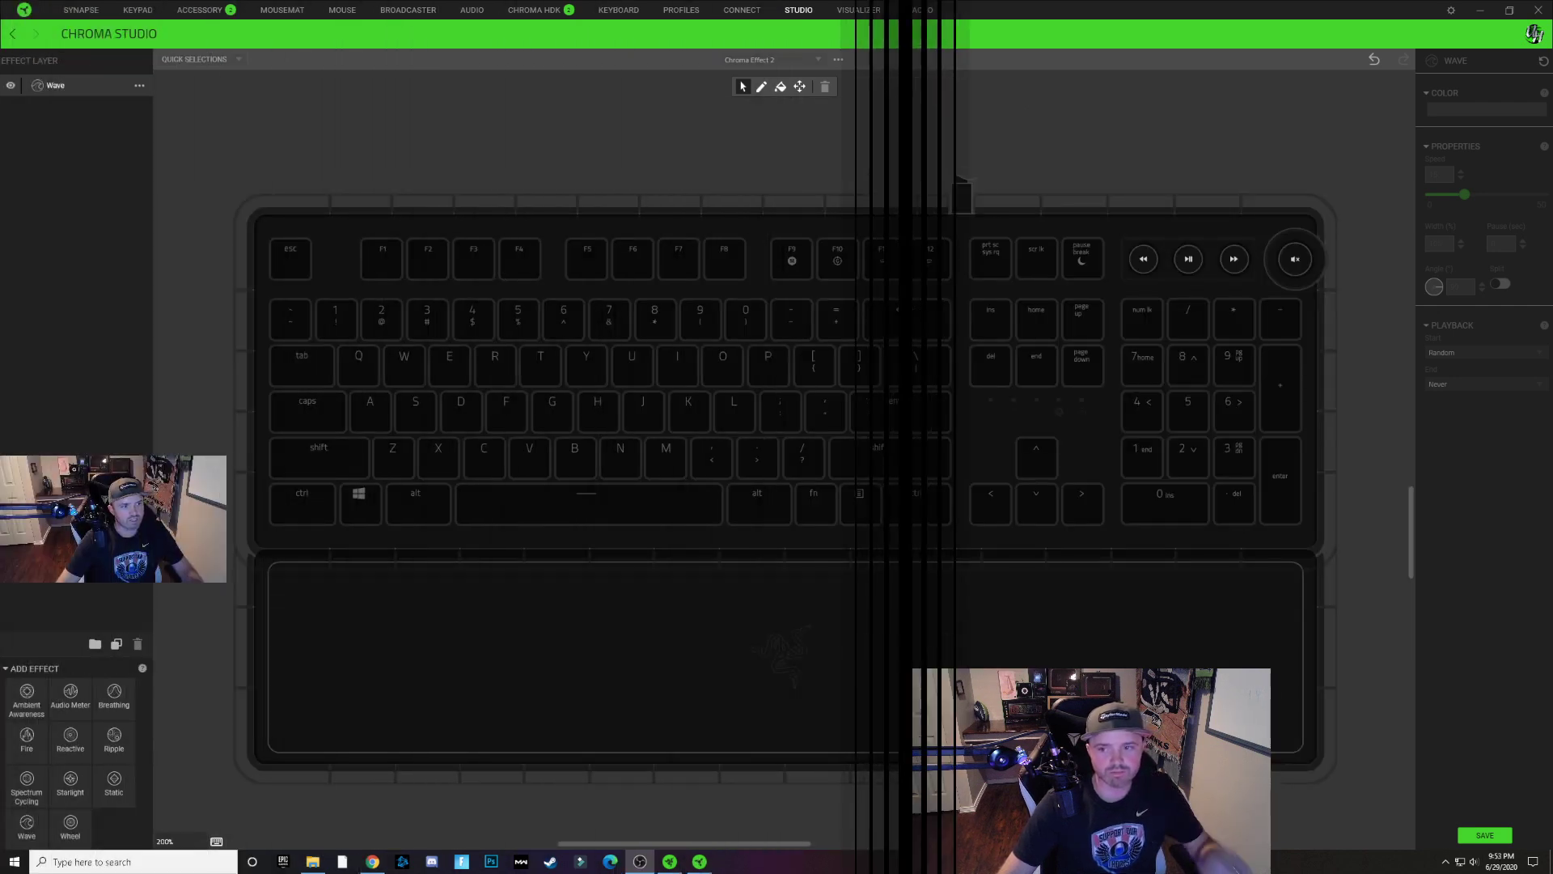
drag(264, 203, 1293, 515)
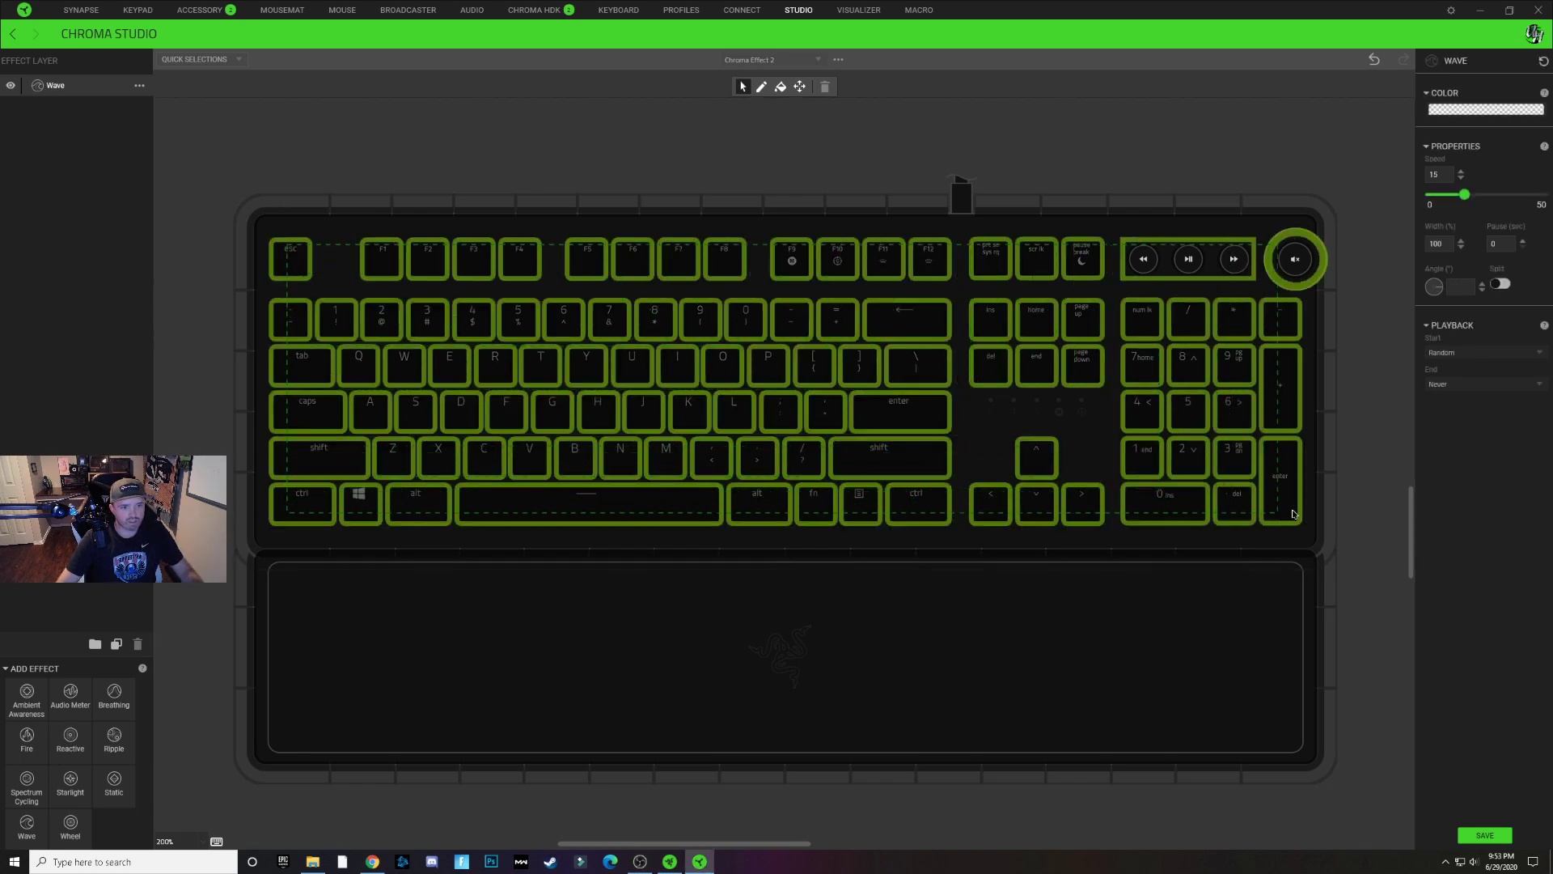
click(1463, 115)
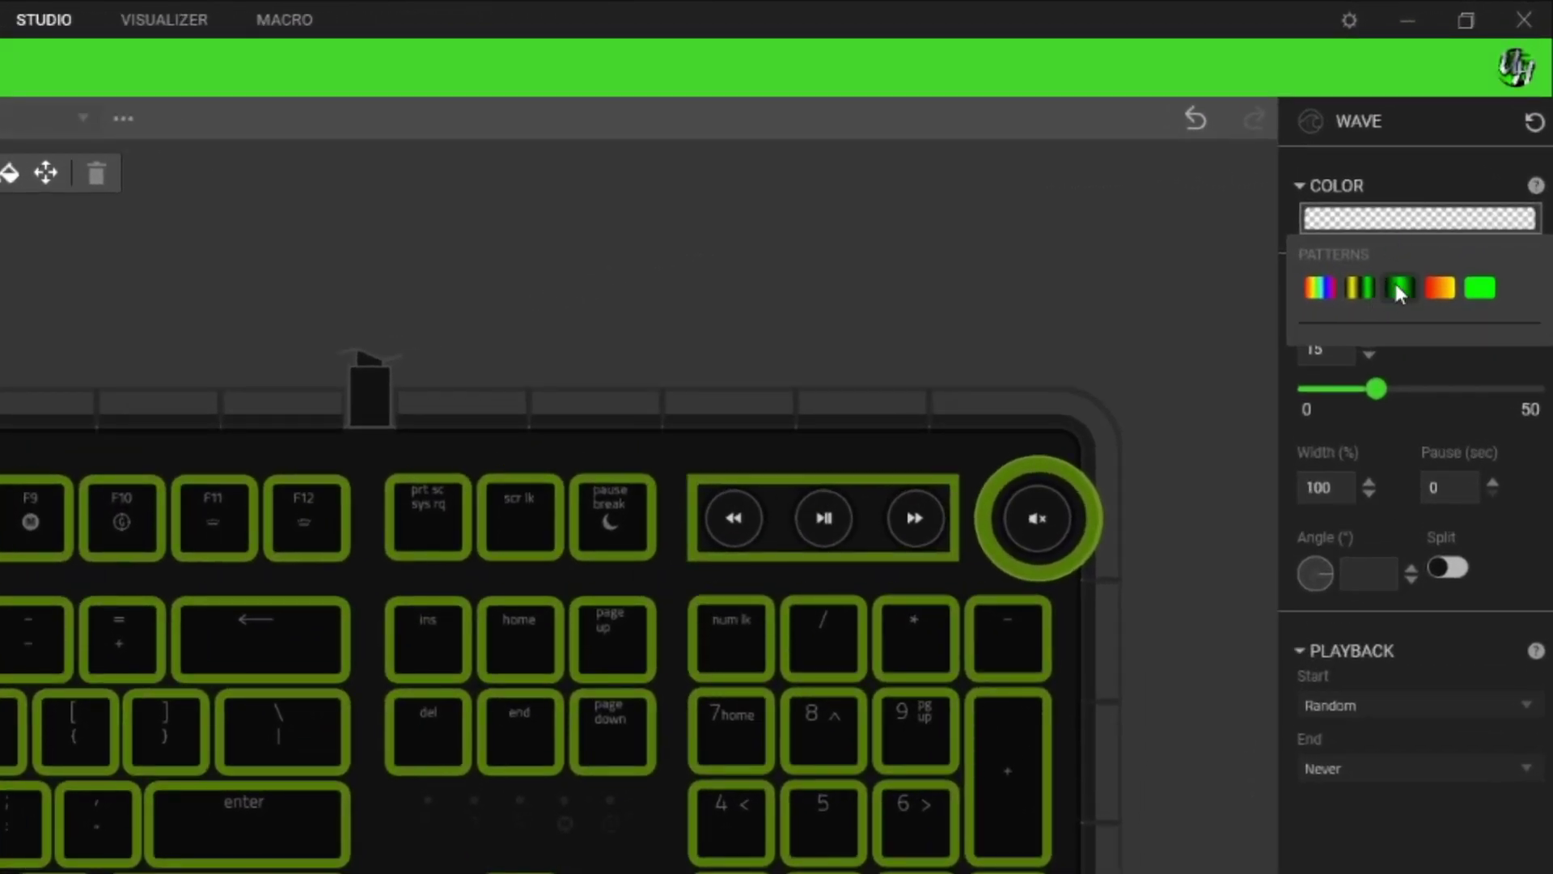
click(1400, 279)
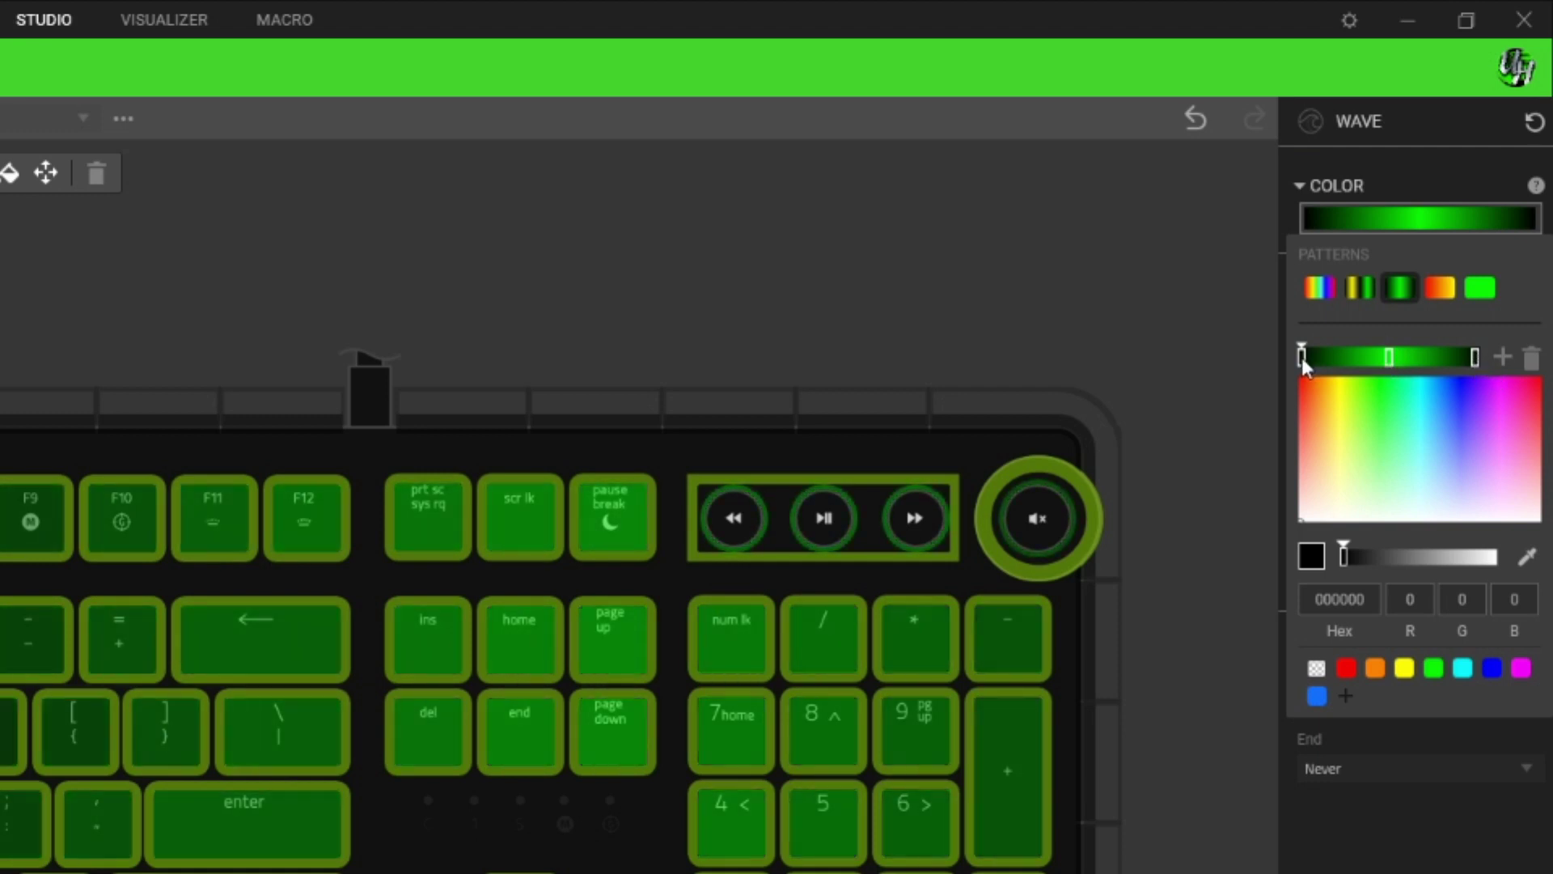
Change all three color stops of the wave gradient to red FF0000
click(1346, 668)
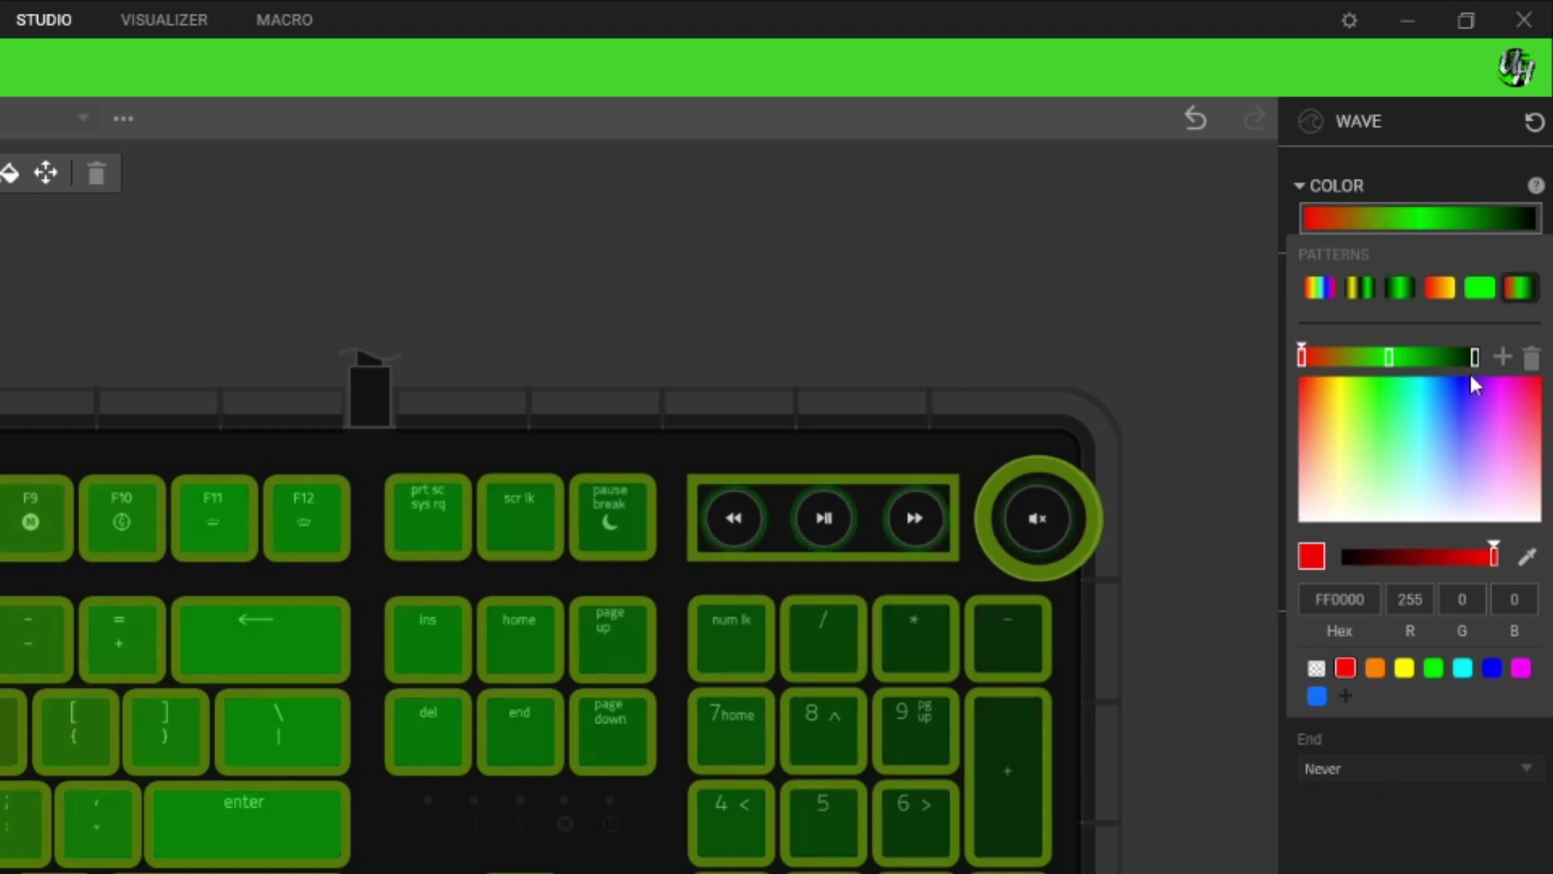
click(1389, 359)
click(1346, 667)
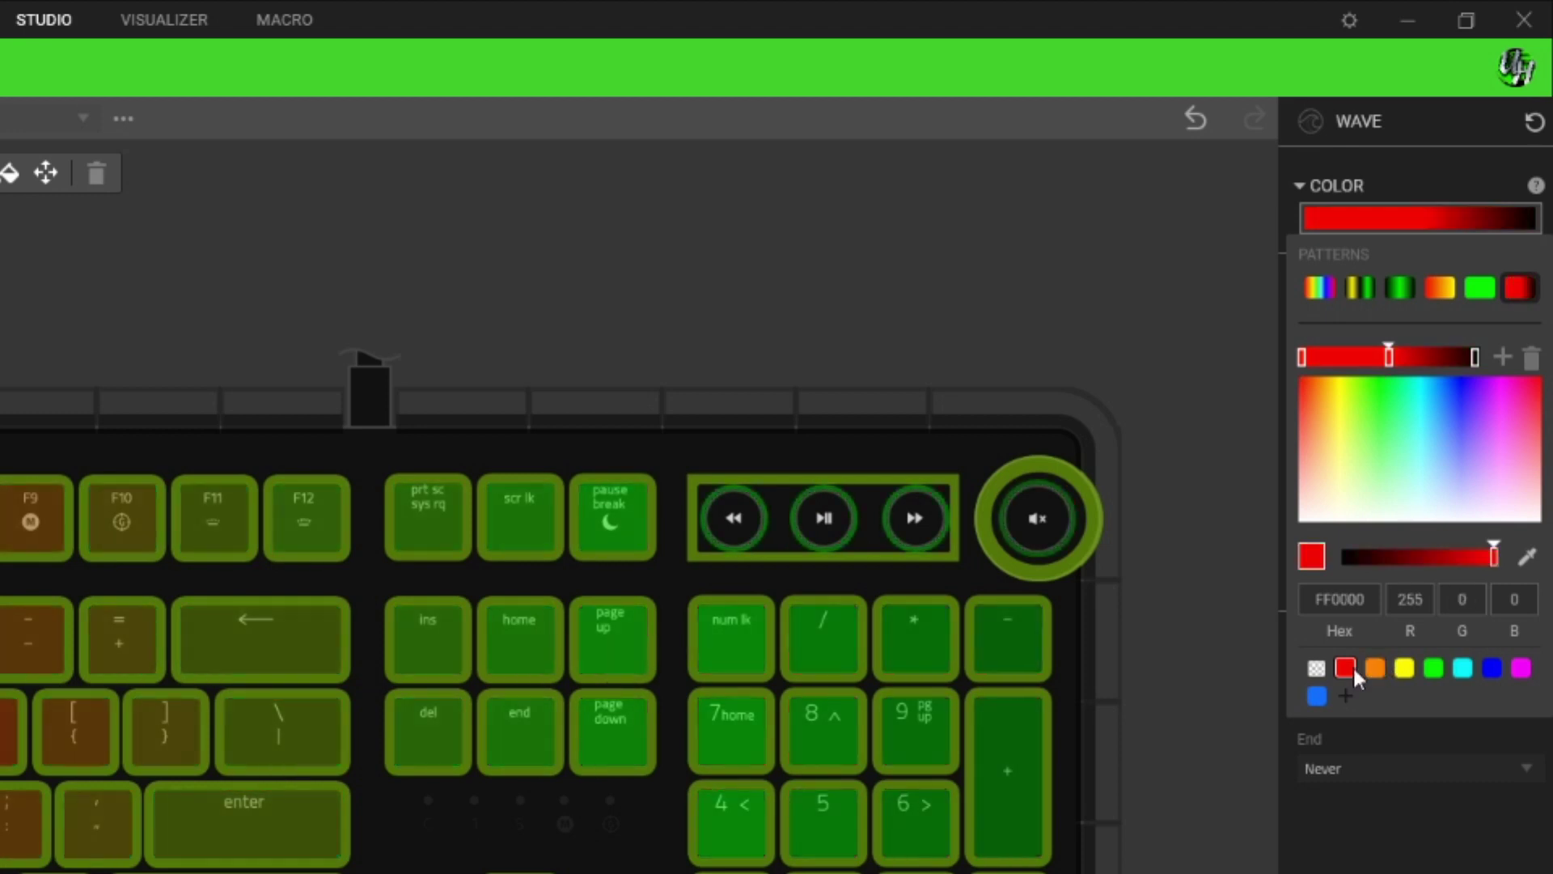
click(1475, 357)
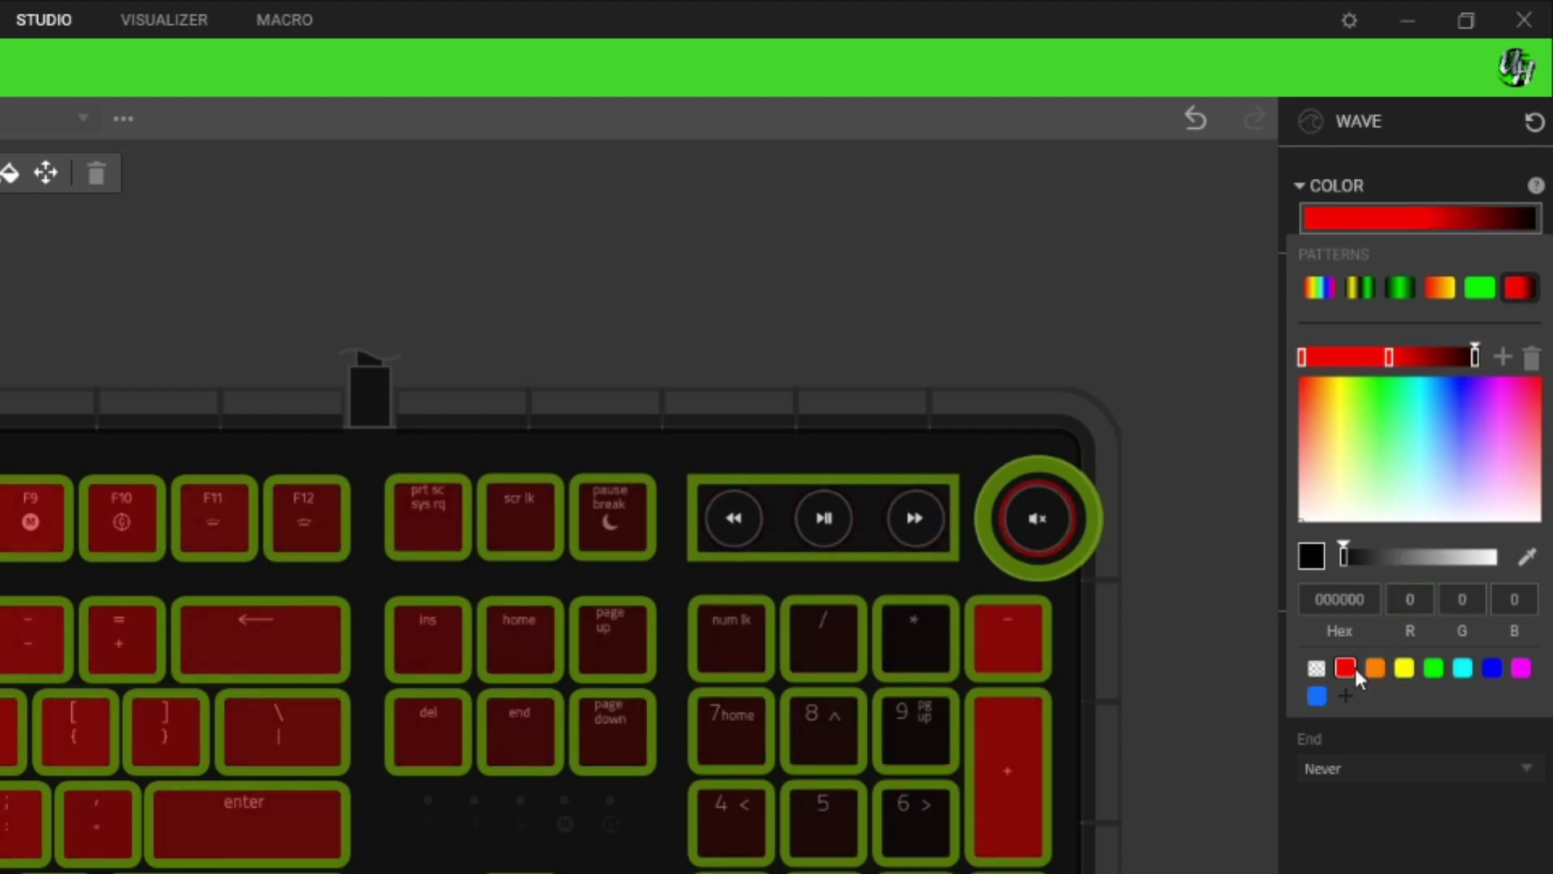
click(1350, 667)
Darken the wave gradient's middle color stop to 5E0000 and enable Split for the wave
click(1388, 358)
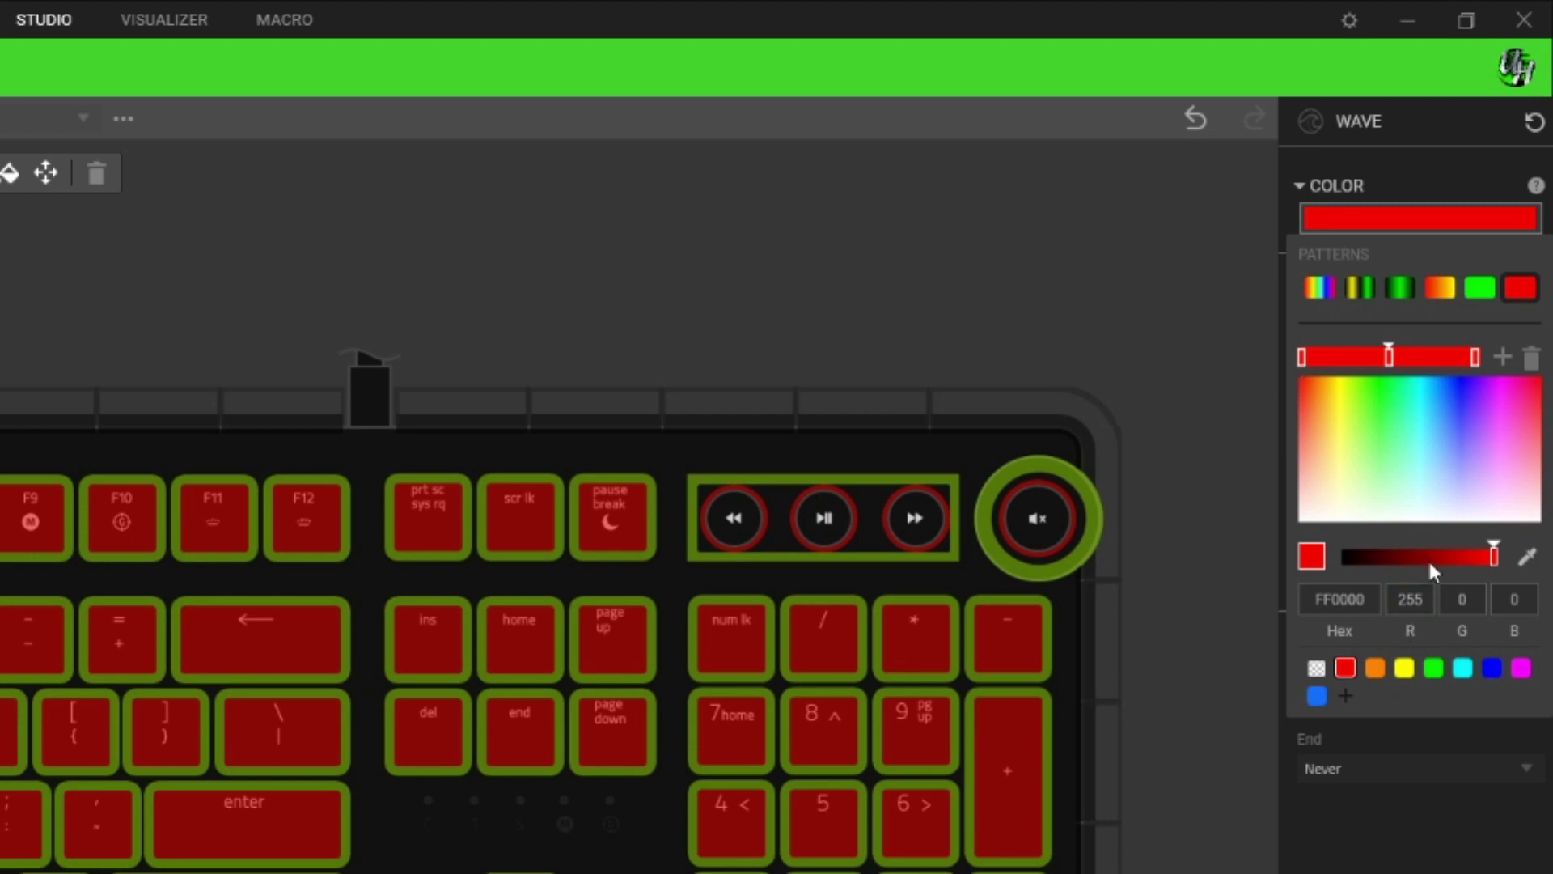
drag(1471, 559, 1398, 560)
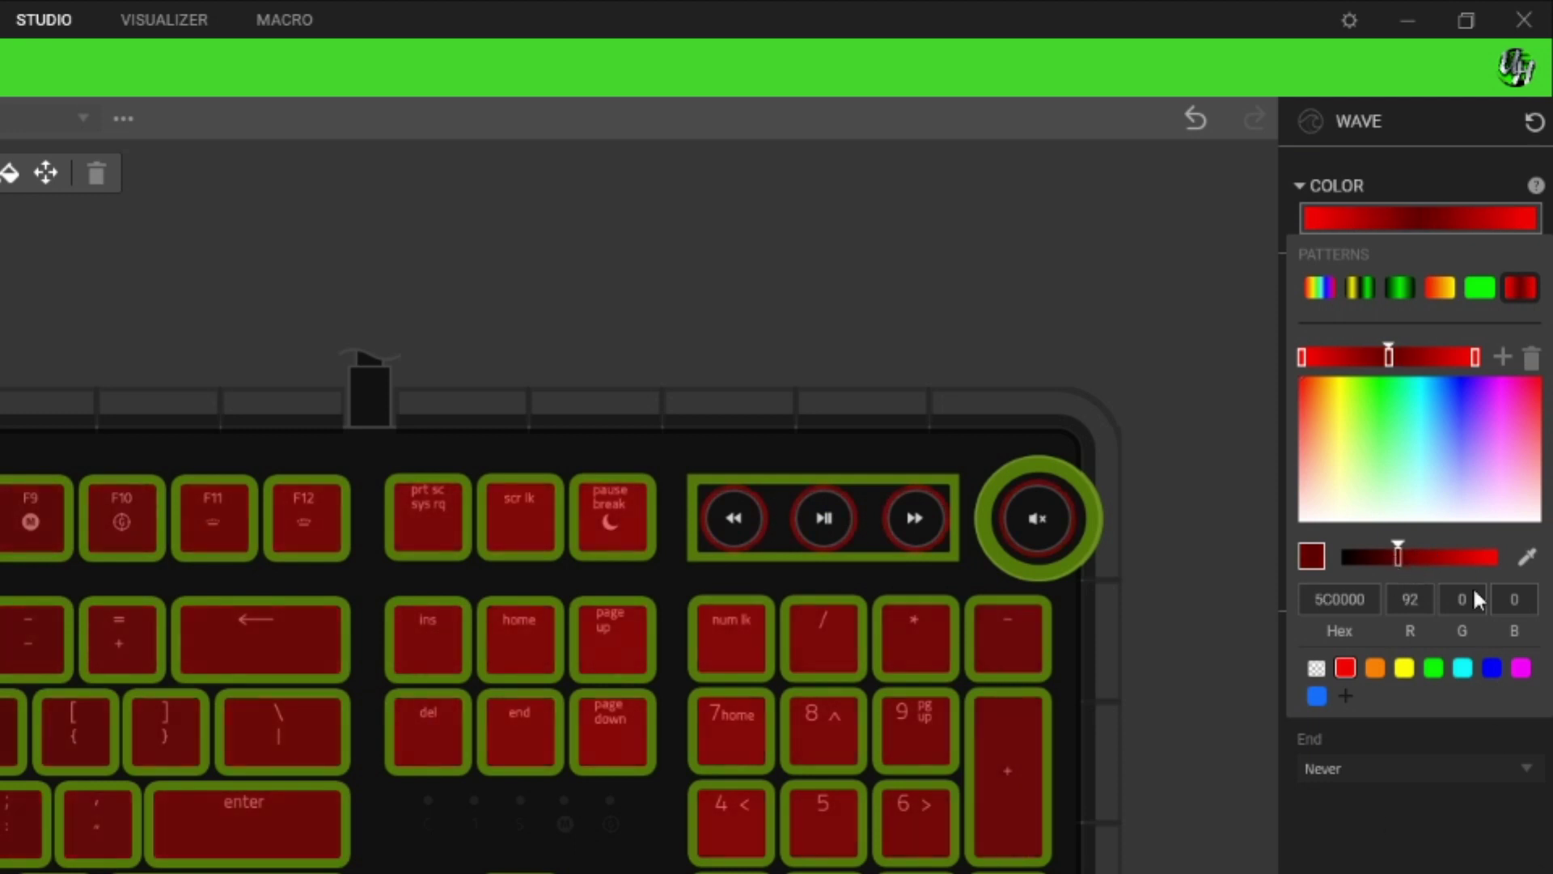
drag(1399, 558, 1401, 557)
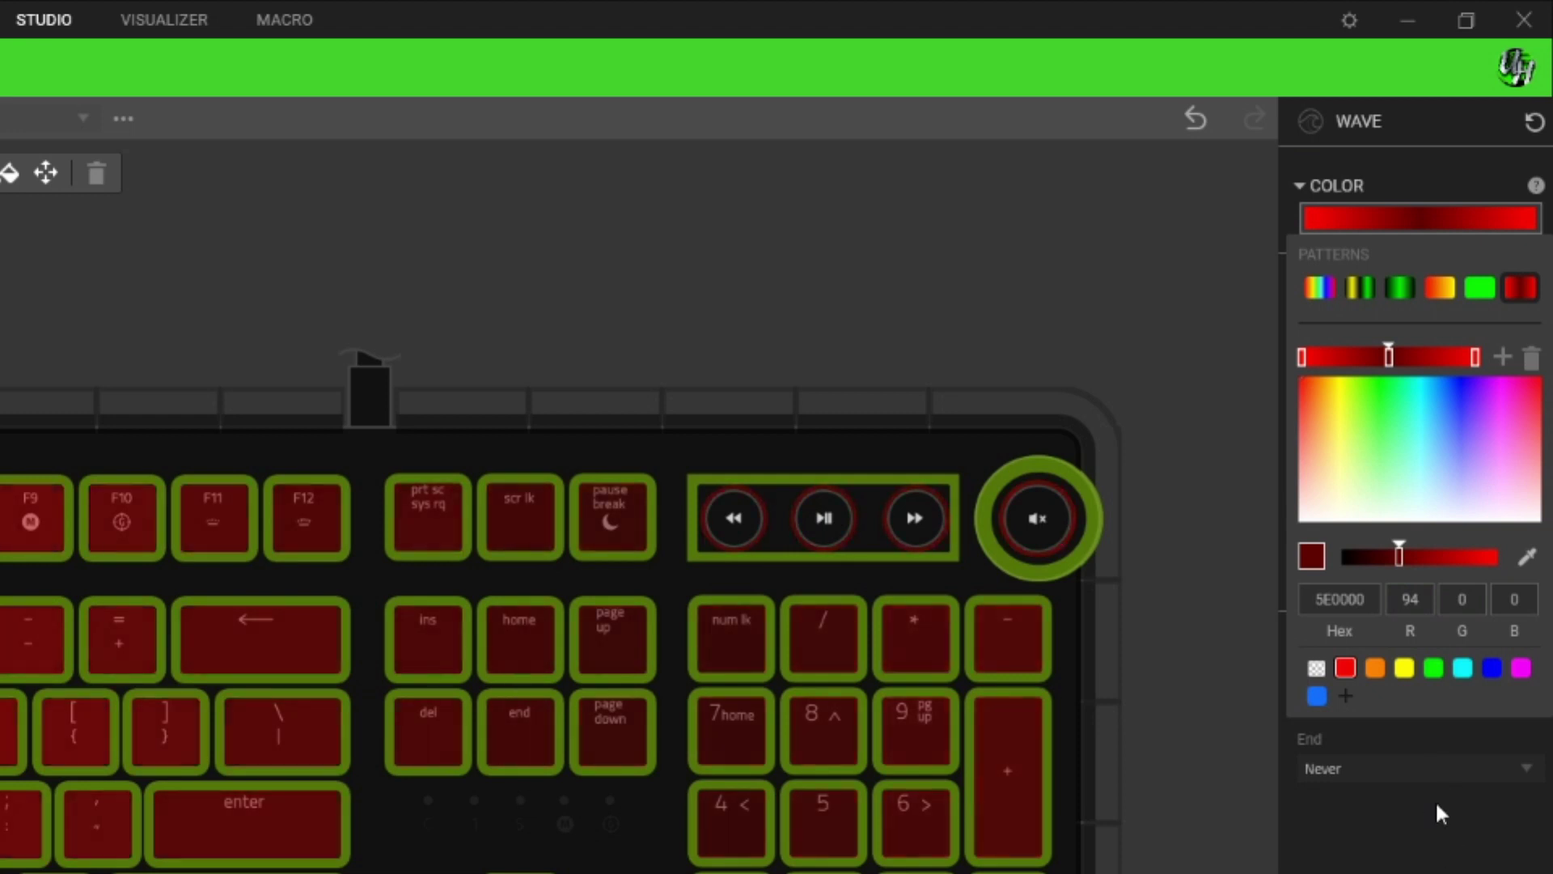
click(1452, 828)
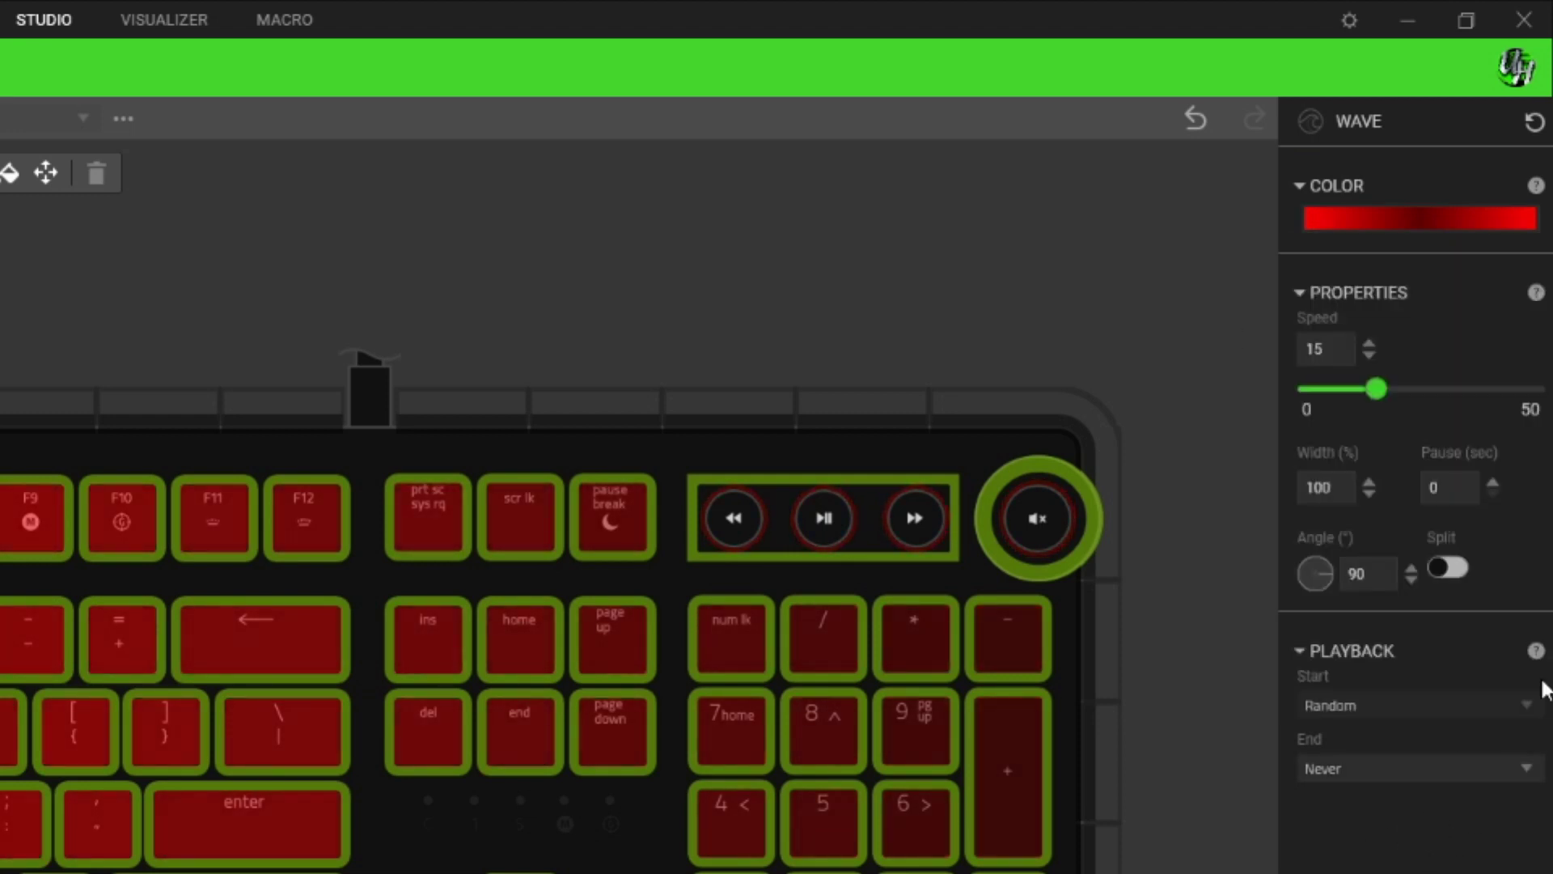
click(1447, 567)
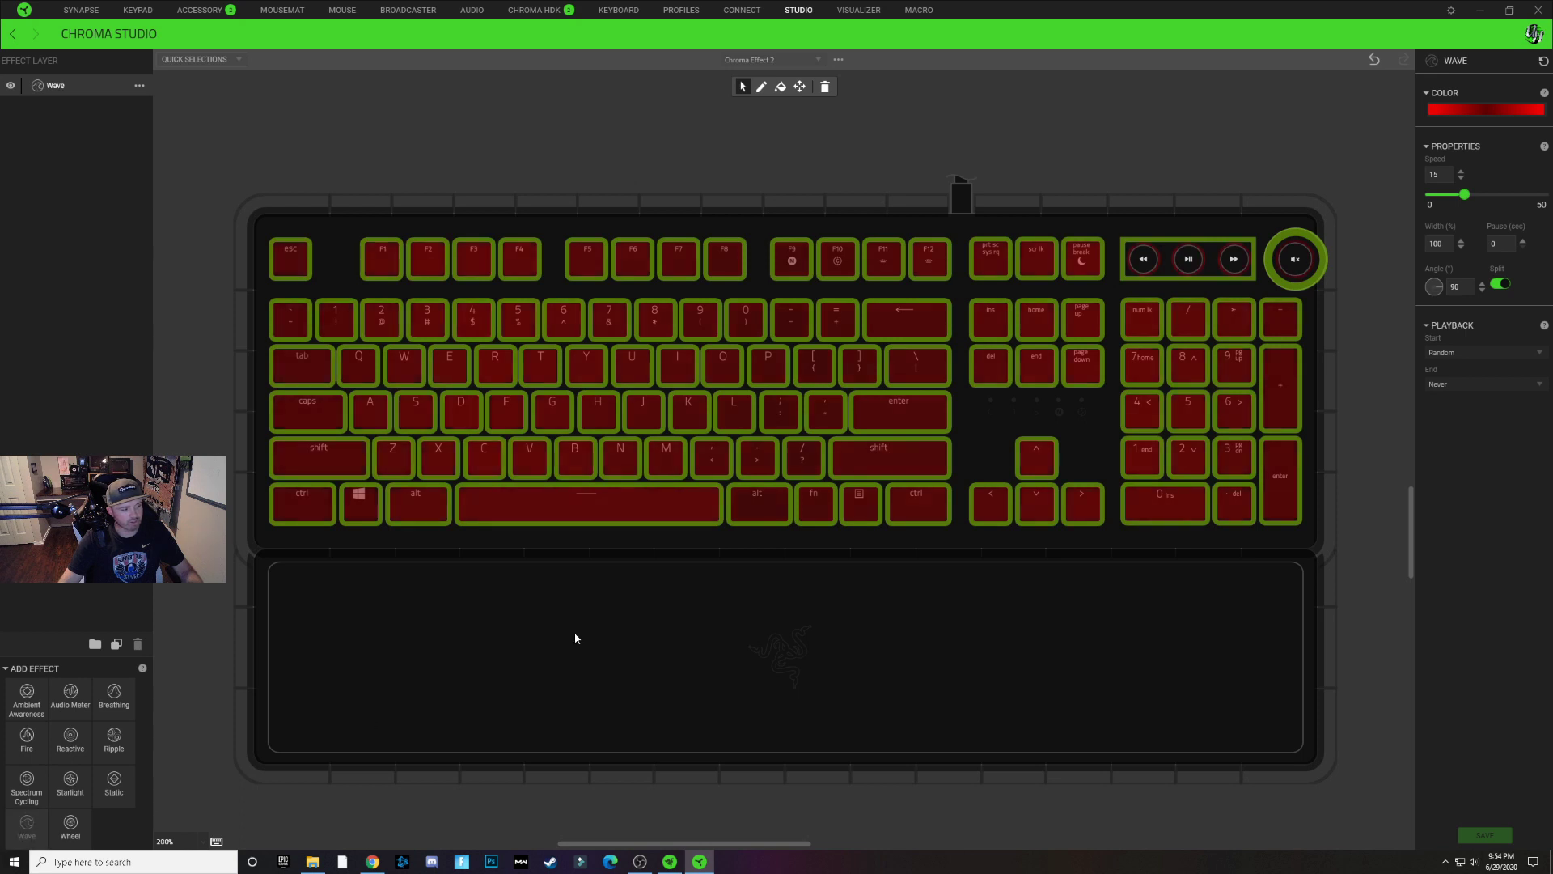
Add a second Wave layer and select Esc, F1, F10–F12, tilde, 1–3, Q, W, E, P, both brackets, minus, equals and Backspace for it
click(26, 825)
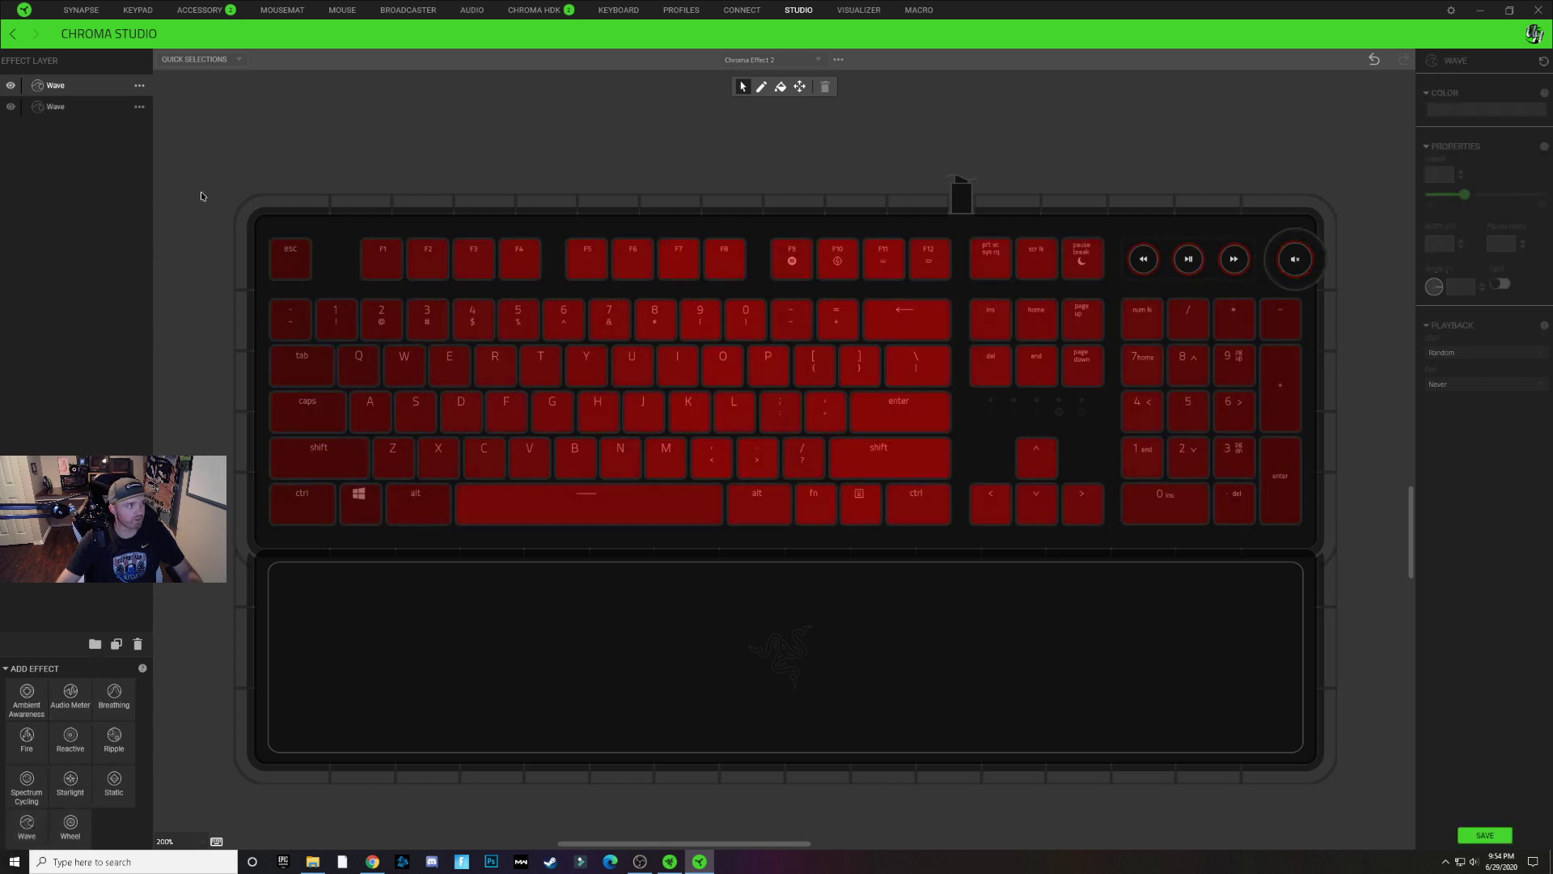
click(53, 87)
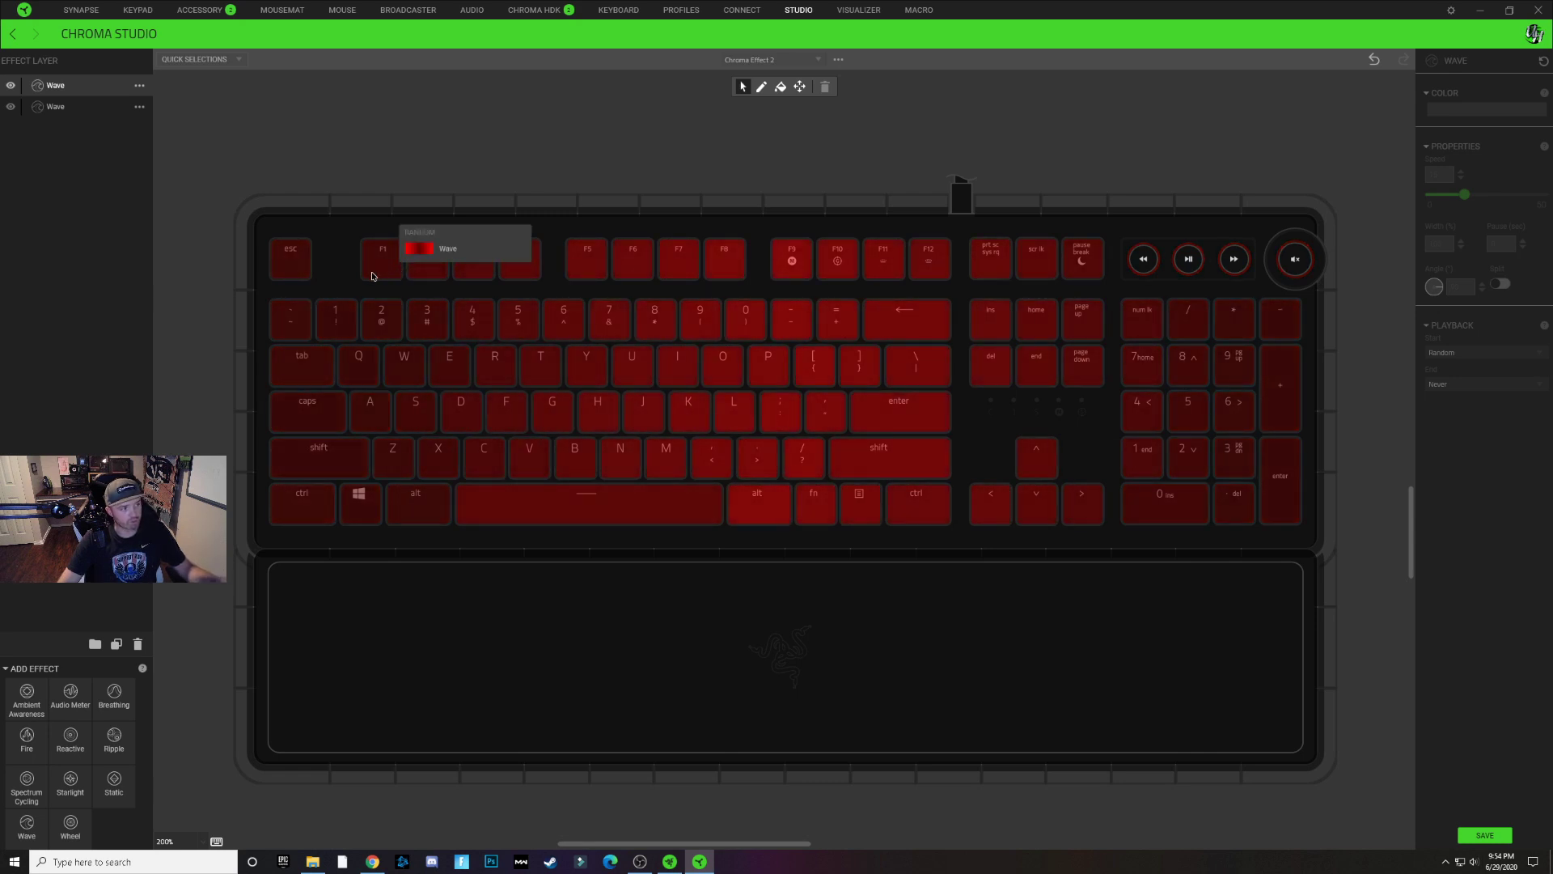
click(299, 266)
click(381, 261)
click(290, 319)
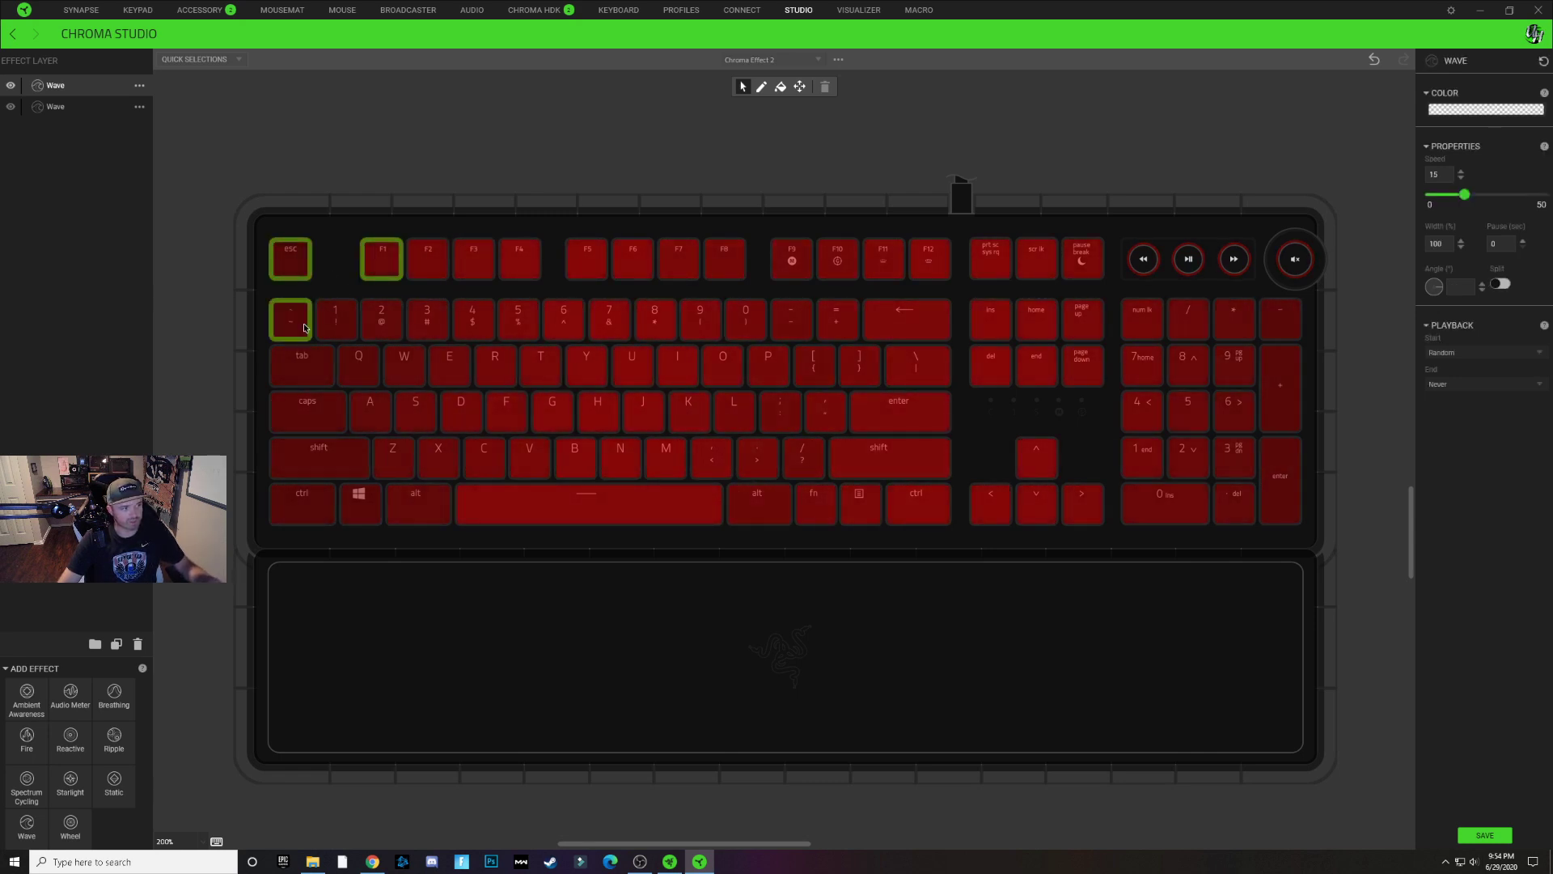
click(336, 319)
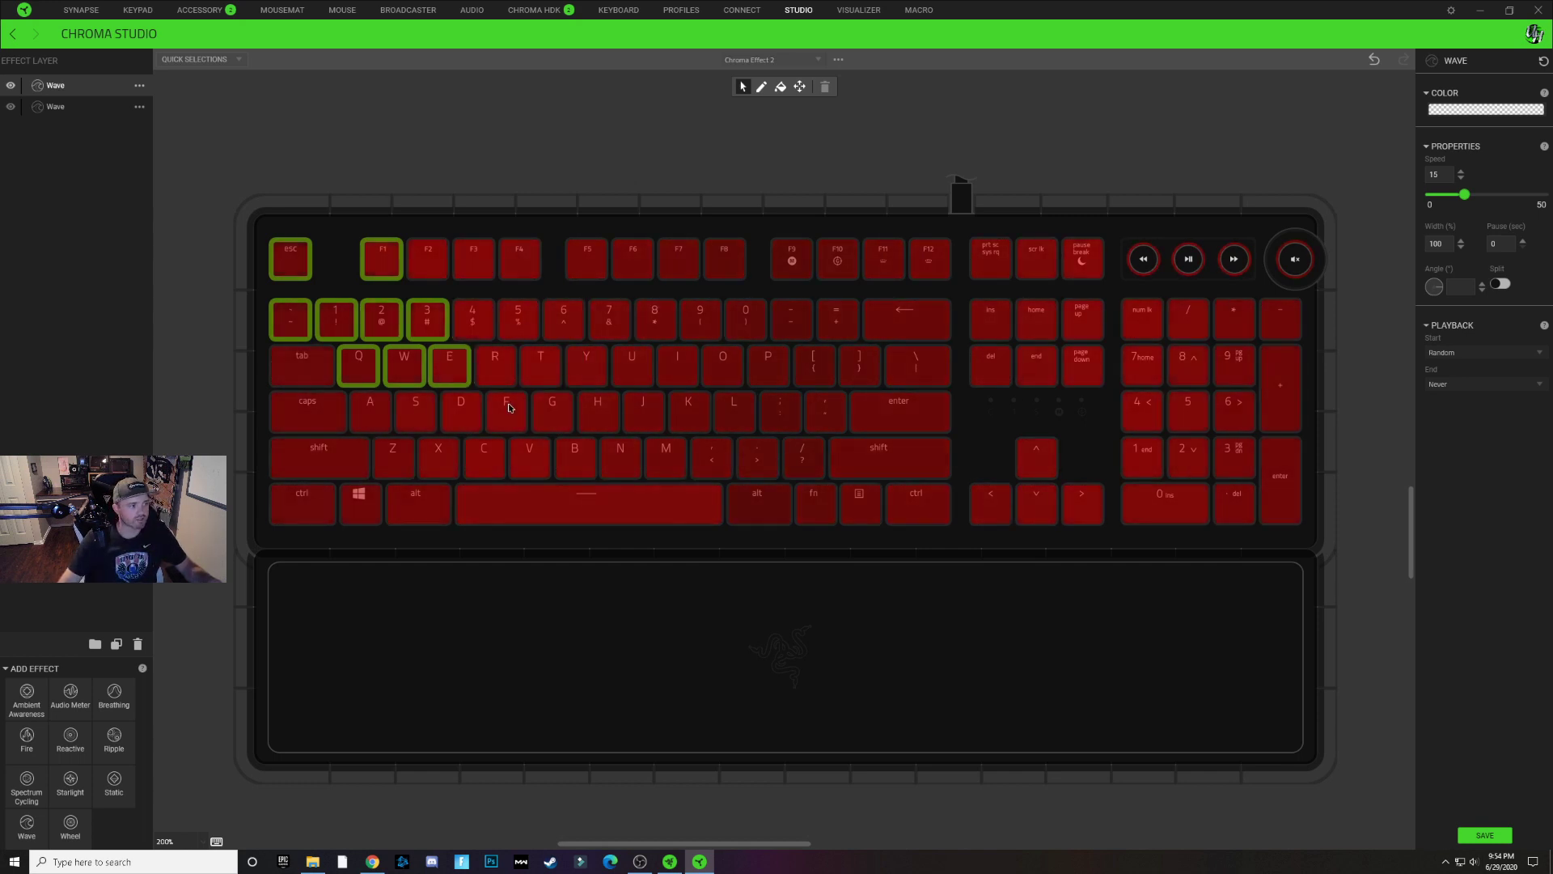
drag(768, 365, 792, 269)
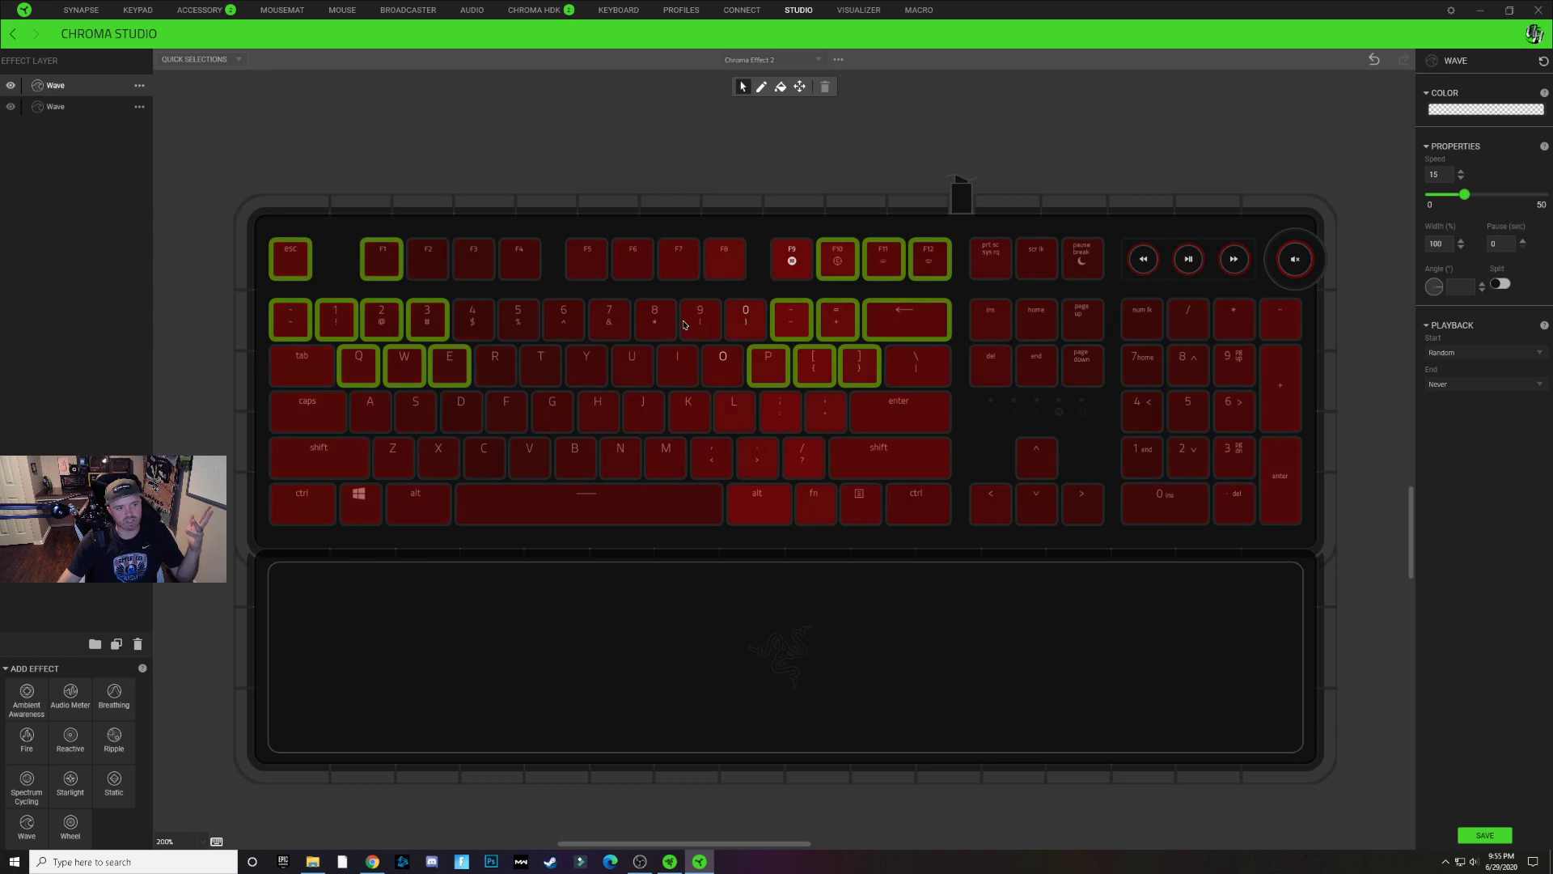
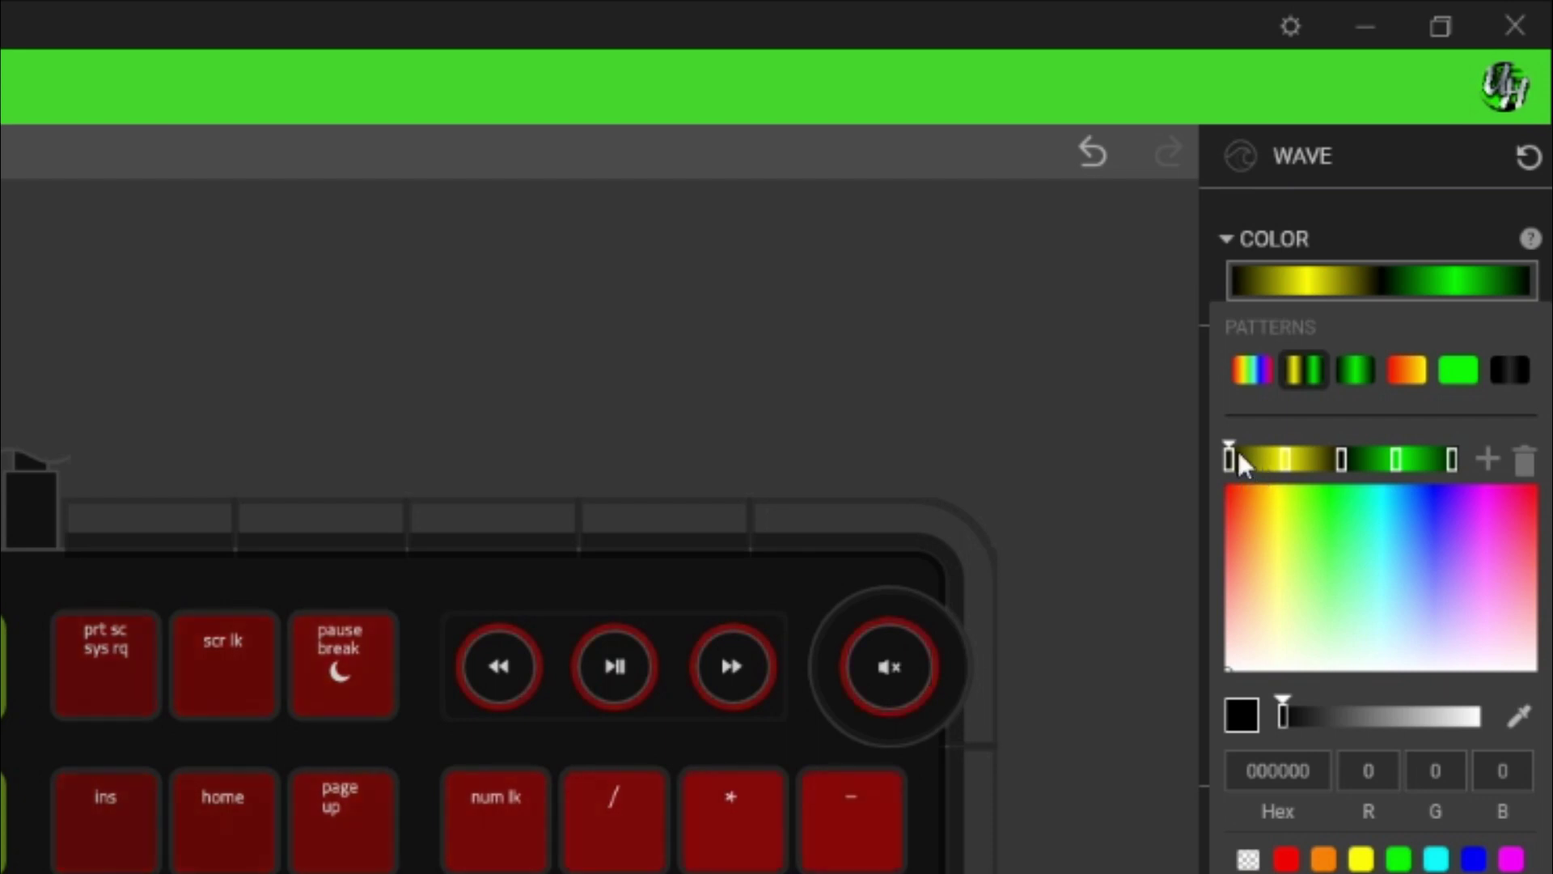
Recolor the yellow and green stops of the second wave's gradient to dark gray 3C3D3B, keeping black between them
click(1288, 458)
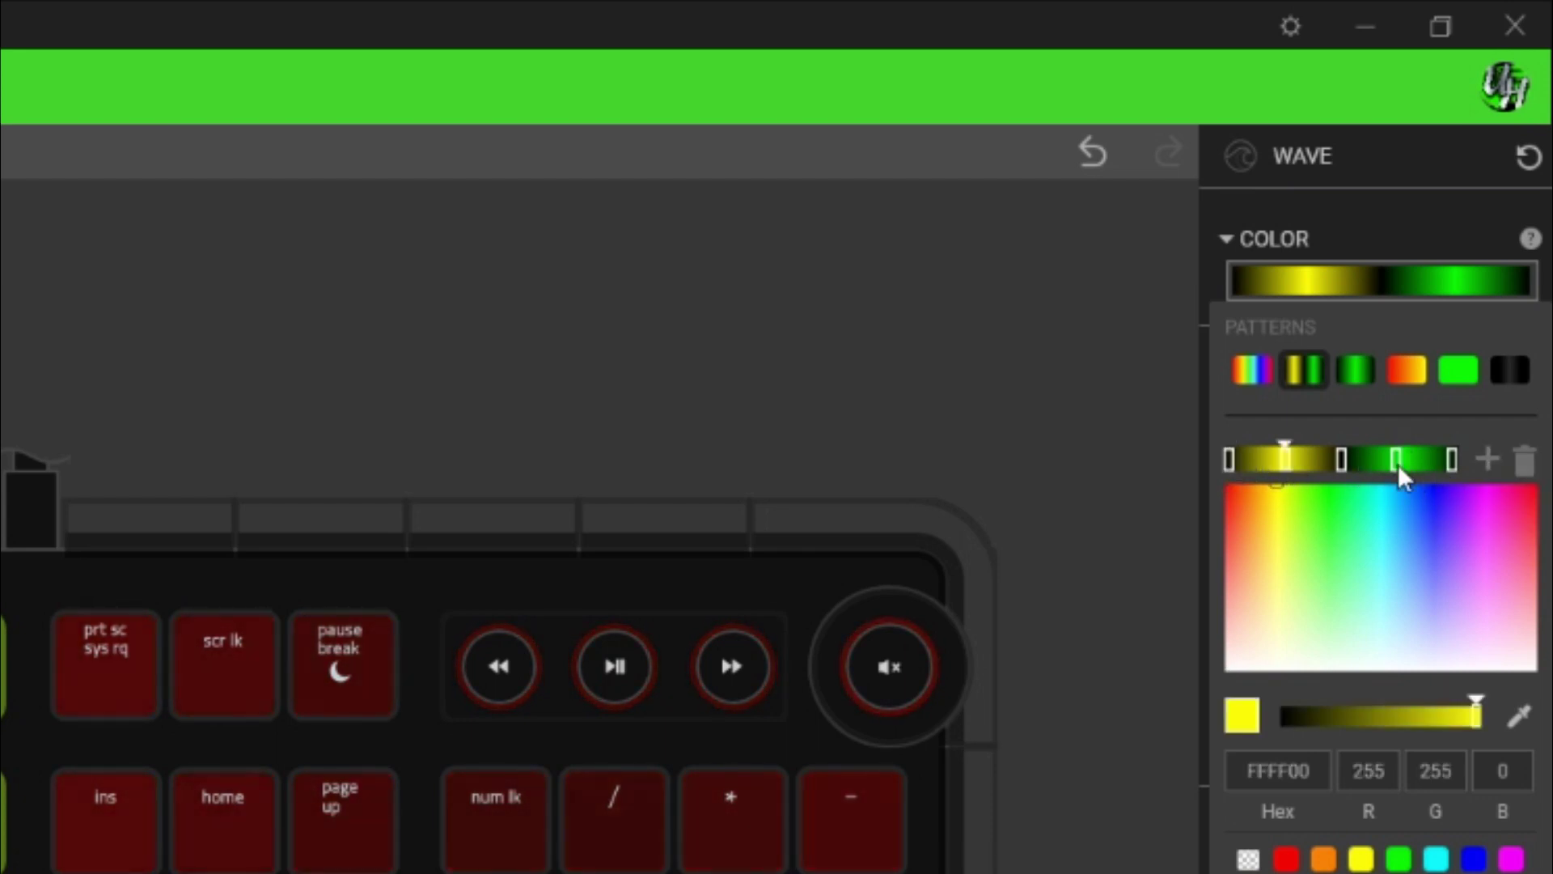
click(1306, 668)
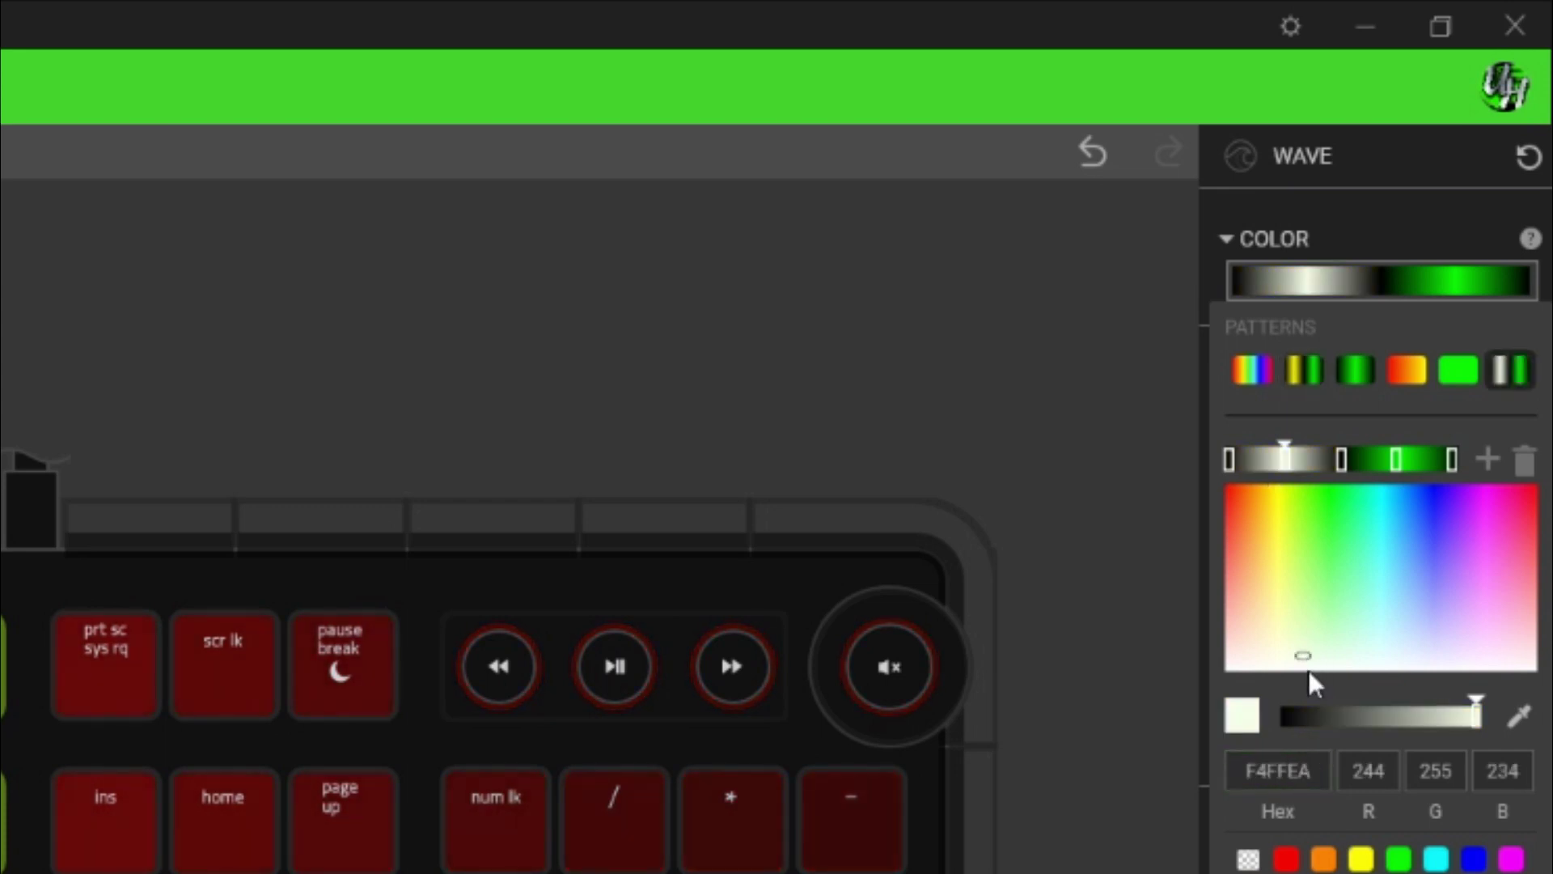
drag(1306, 669, 1302, 664)
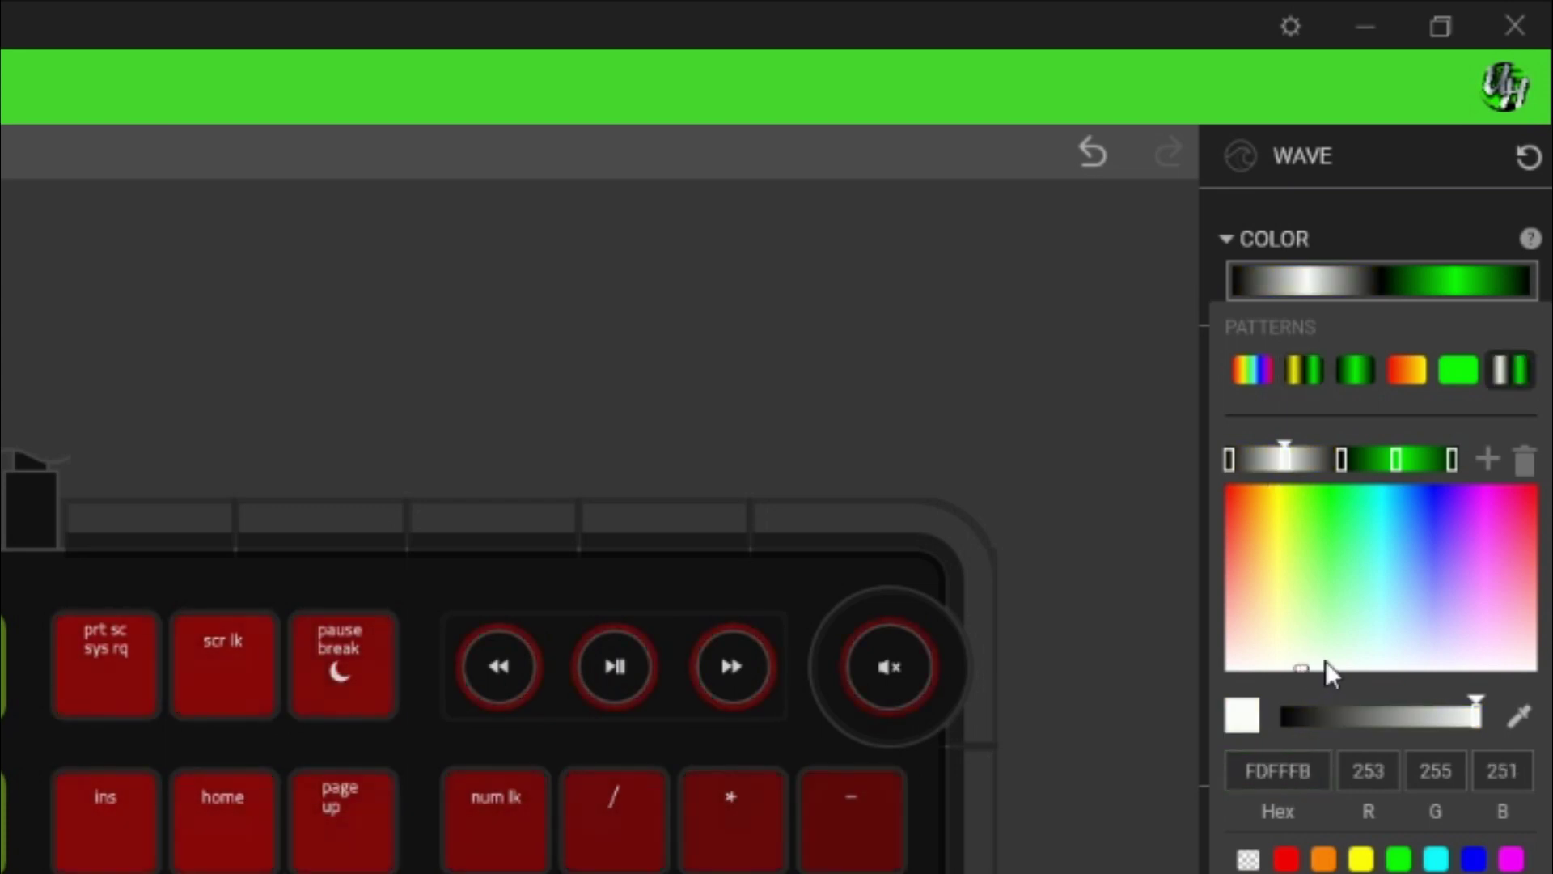
drag(1305, 657, 1305, 669)
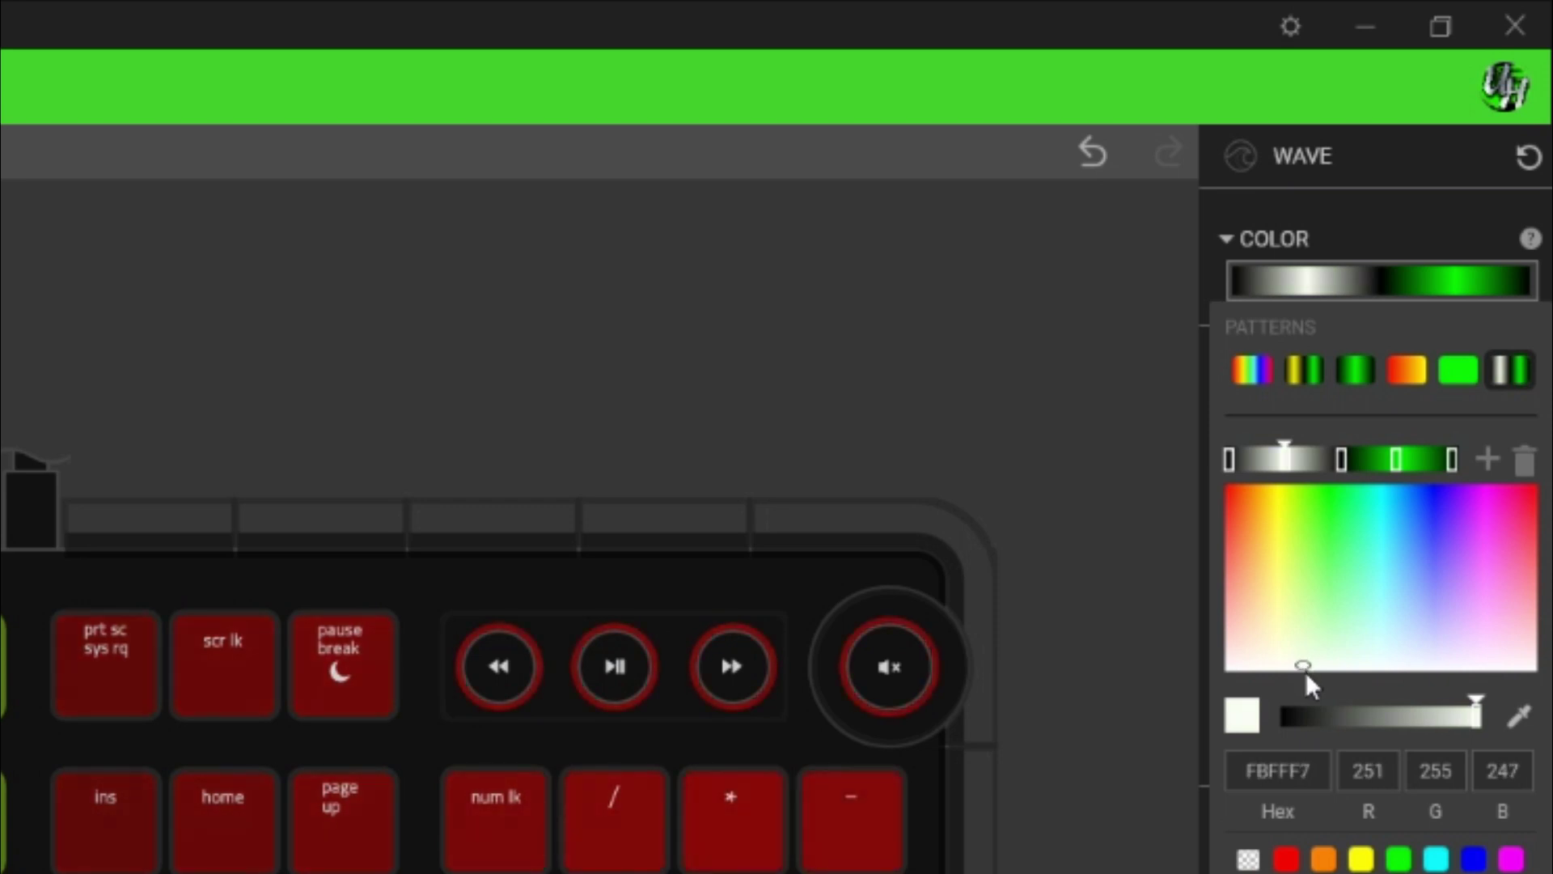
drag(1477, 716, 1331, 724)
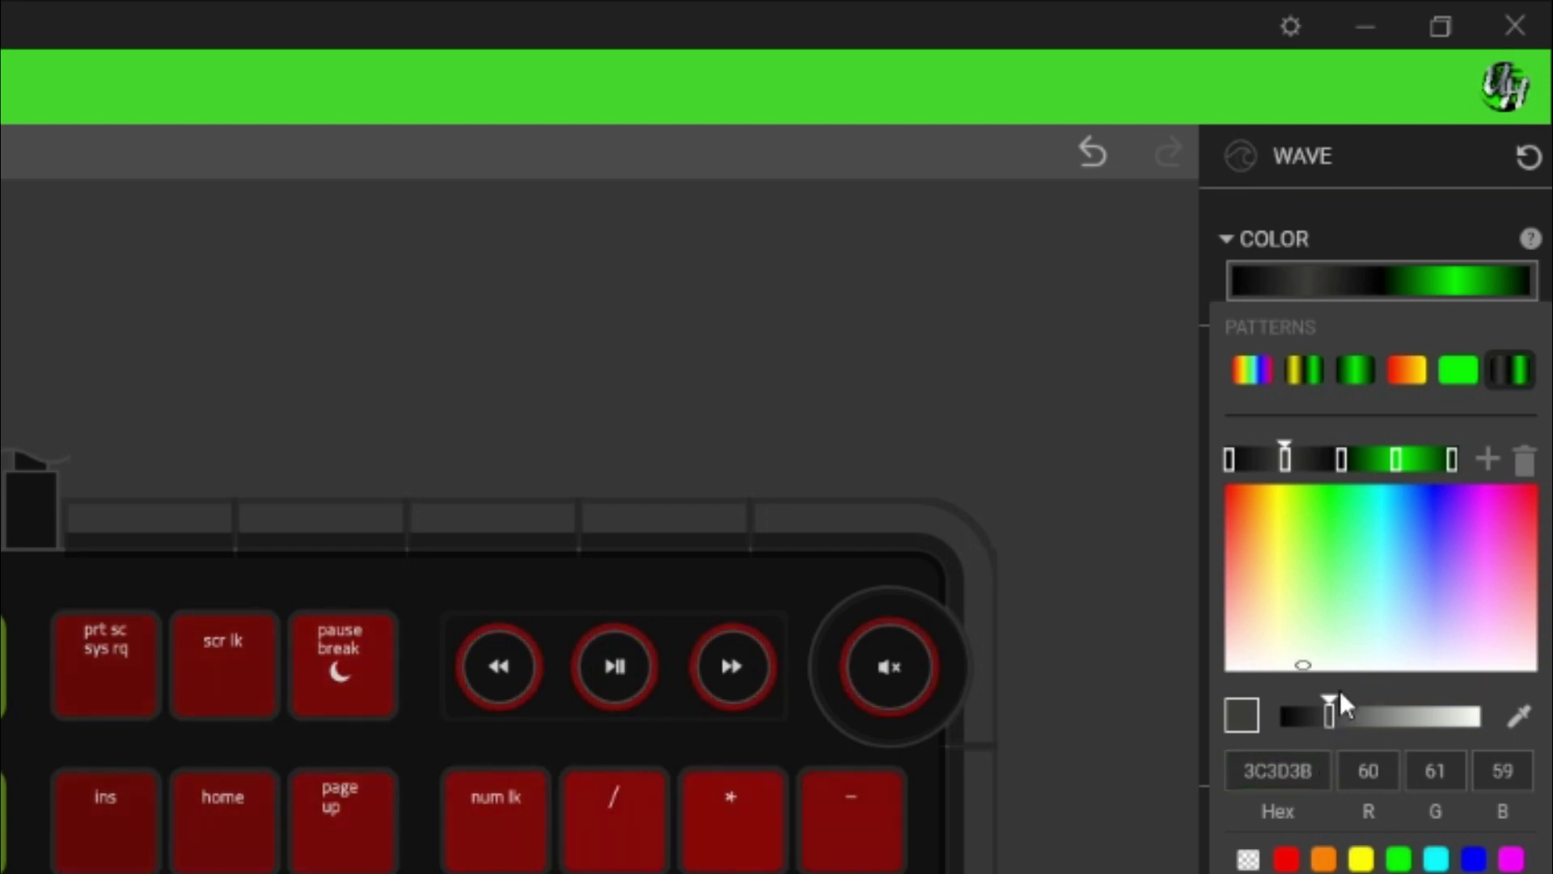
click(1289, 760)
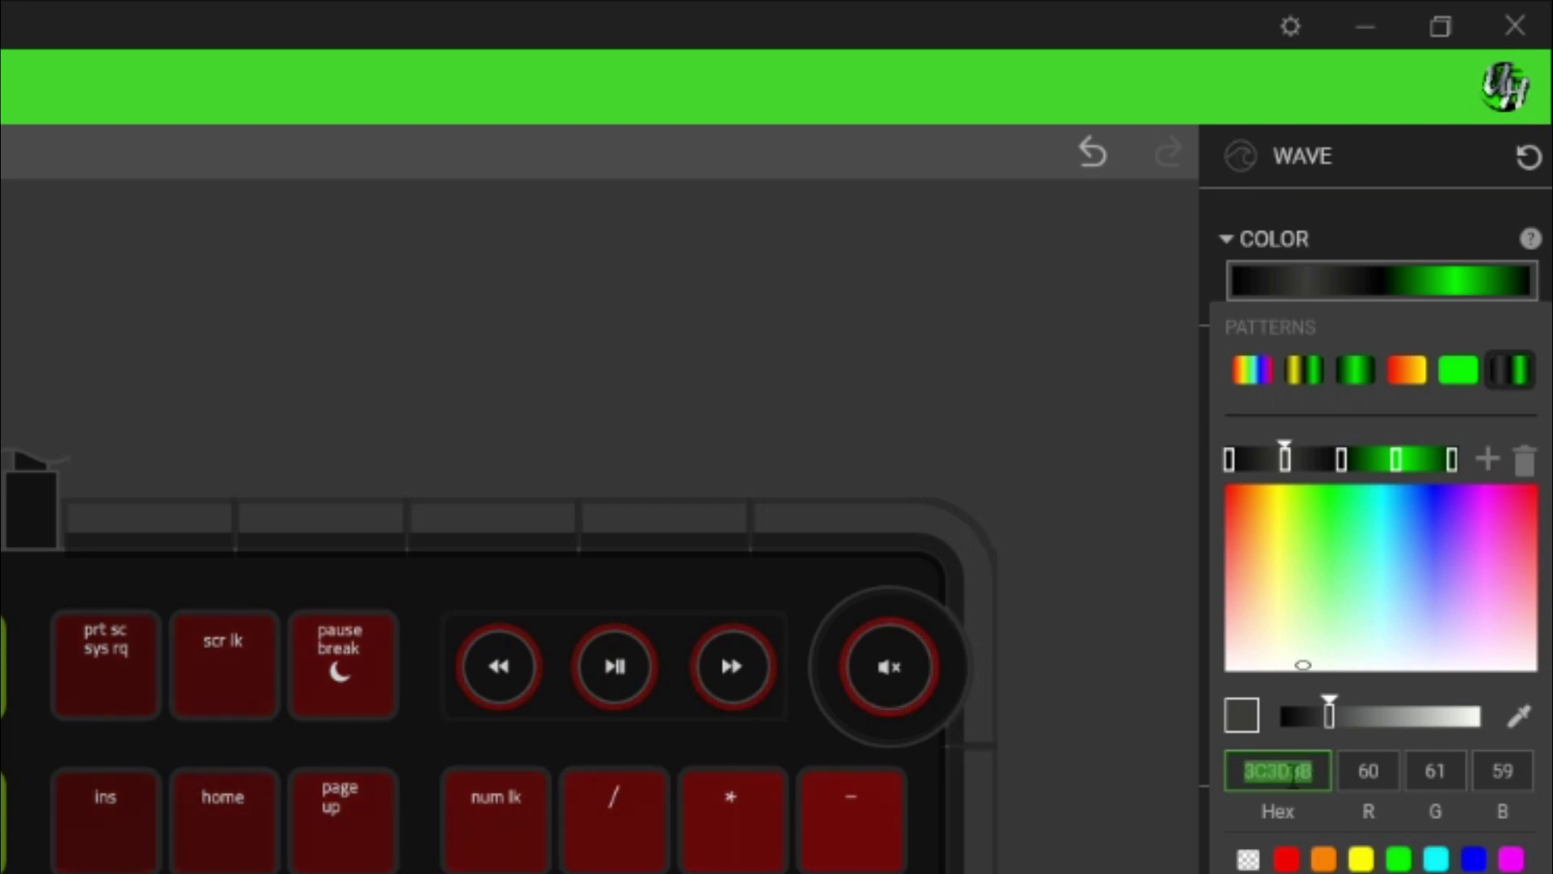
click(1396, 459)
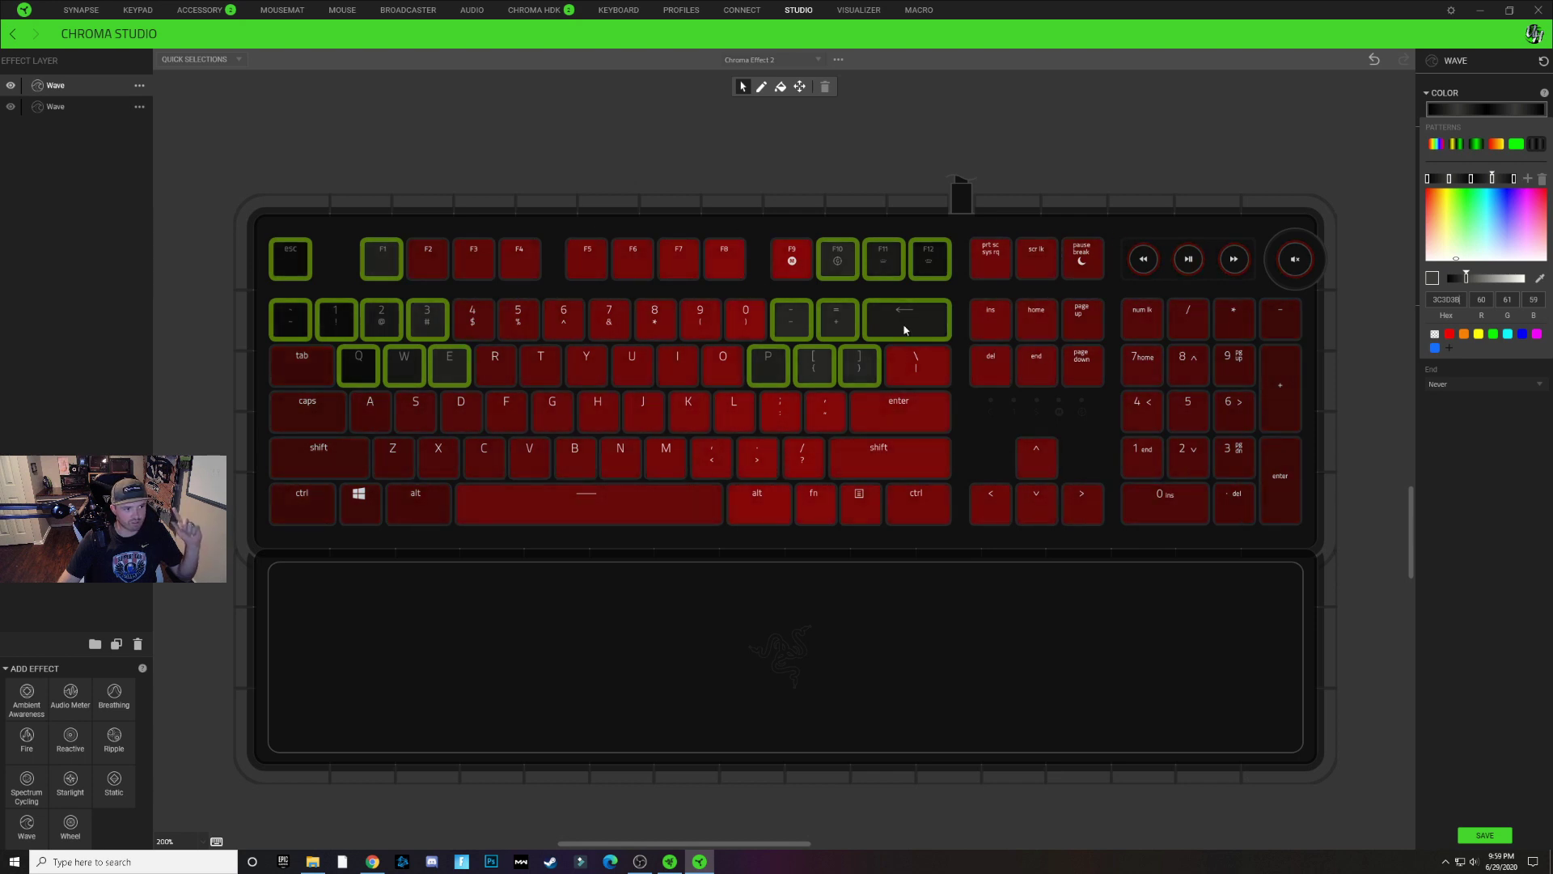
click(1486, 422)
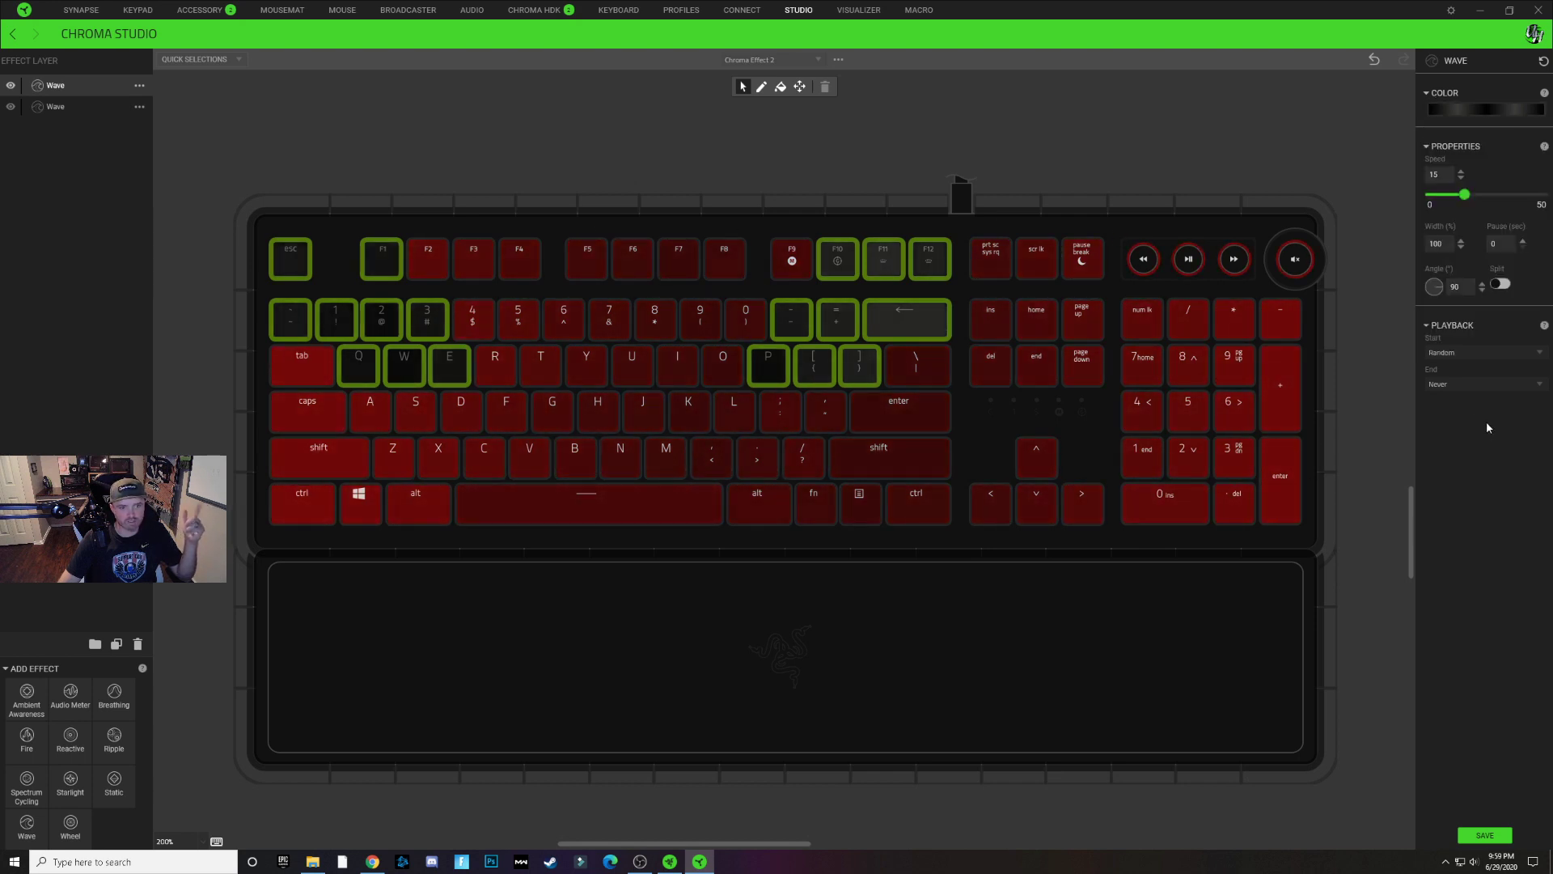
Enable Split for the second wave and set its angle to 270 degrees
click(1501, 284)
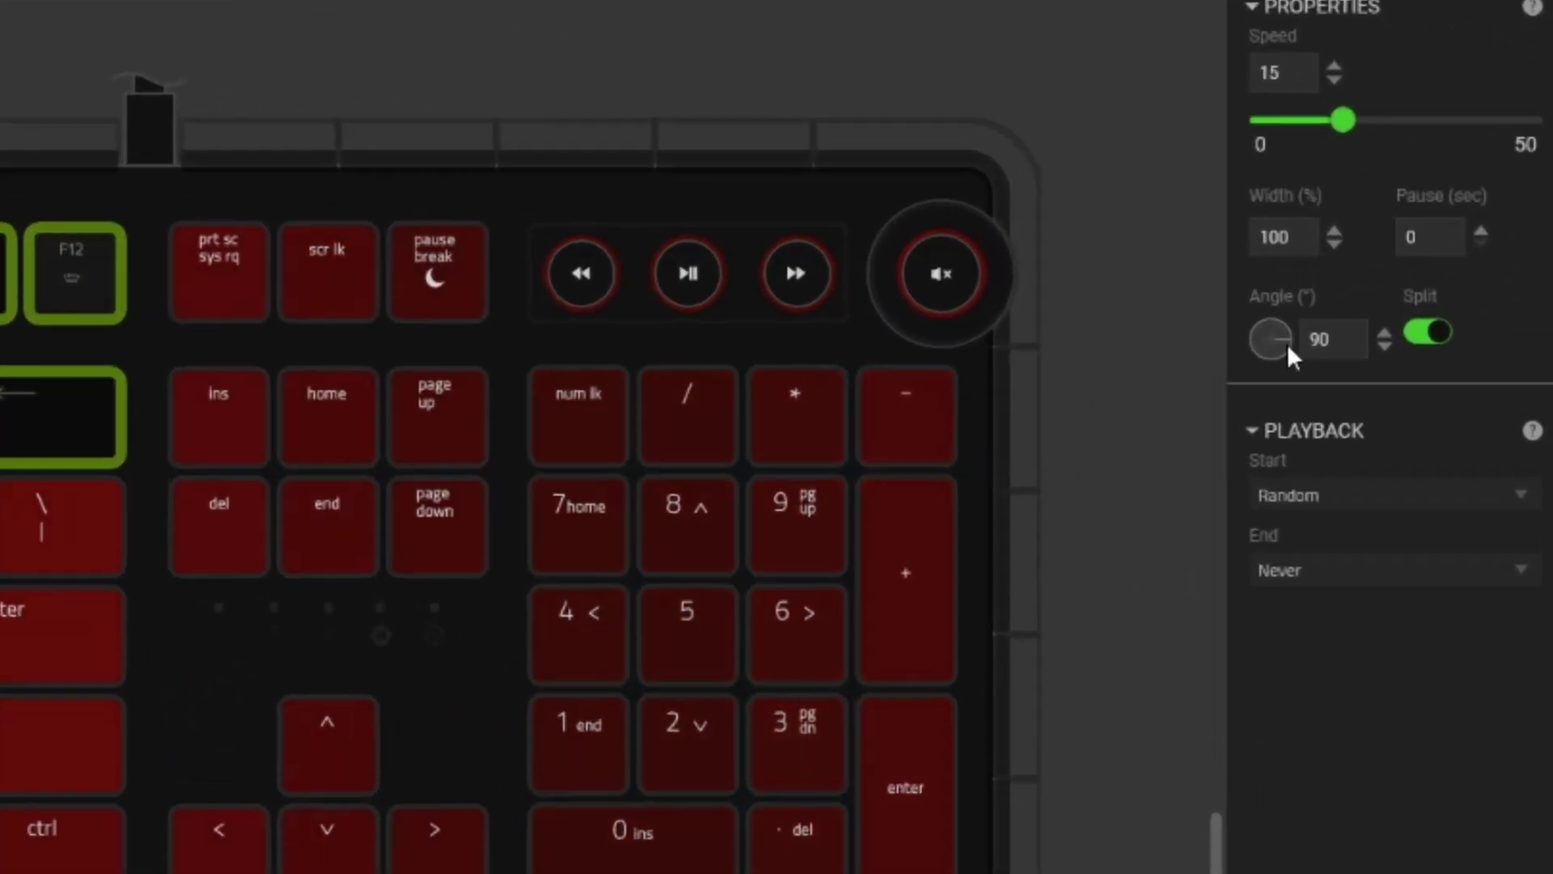
drag(1369, 313, 1276, 308)
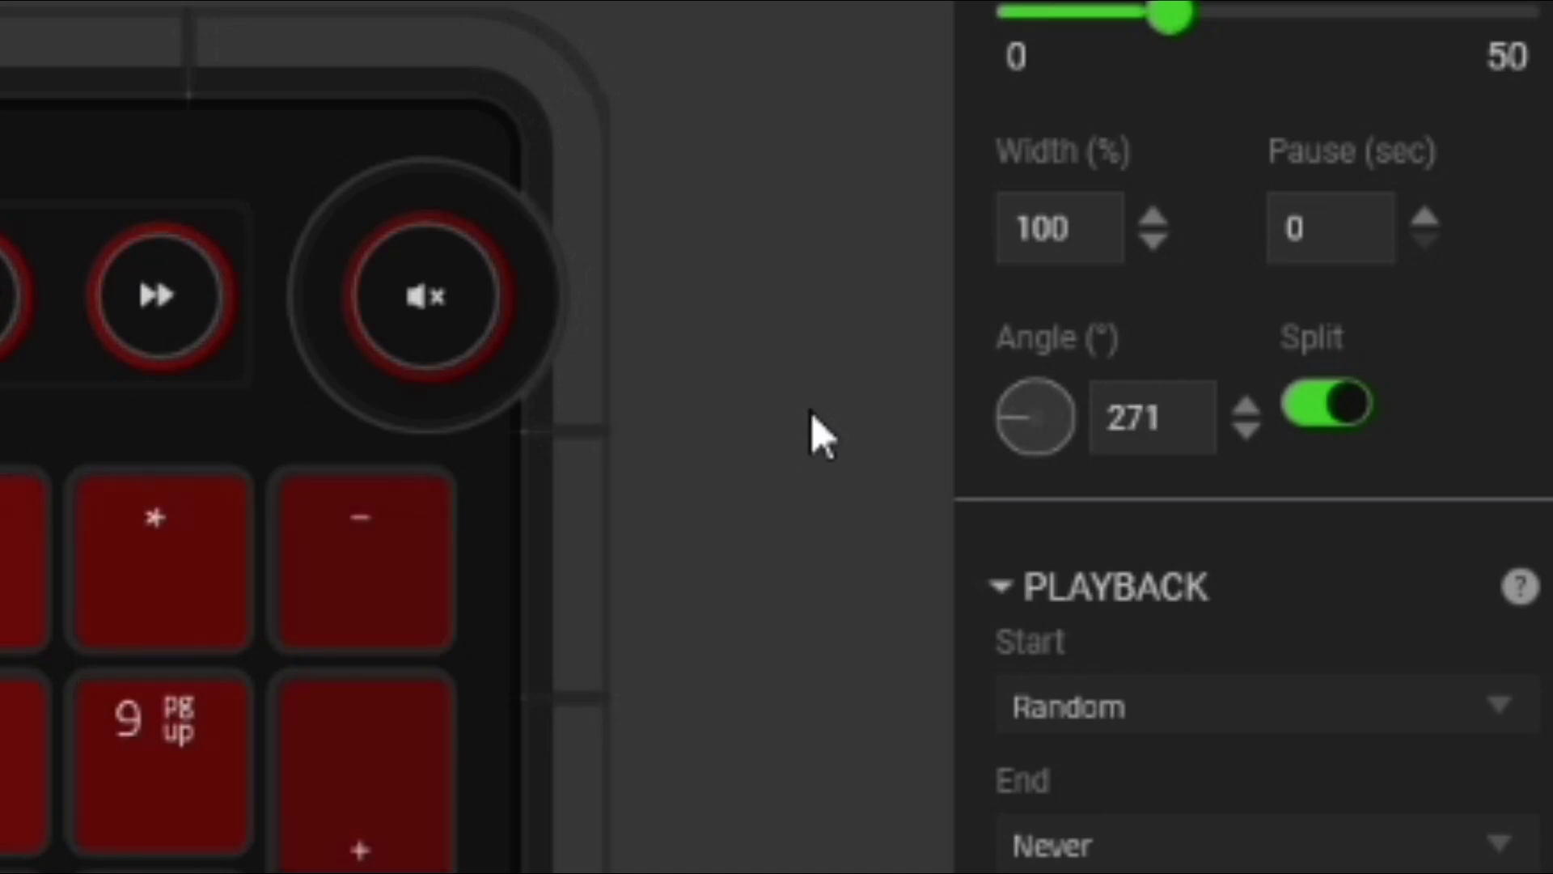
drag(996, 443, 930, 441)
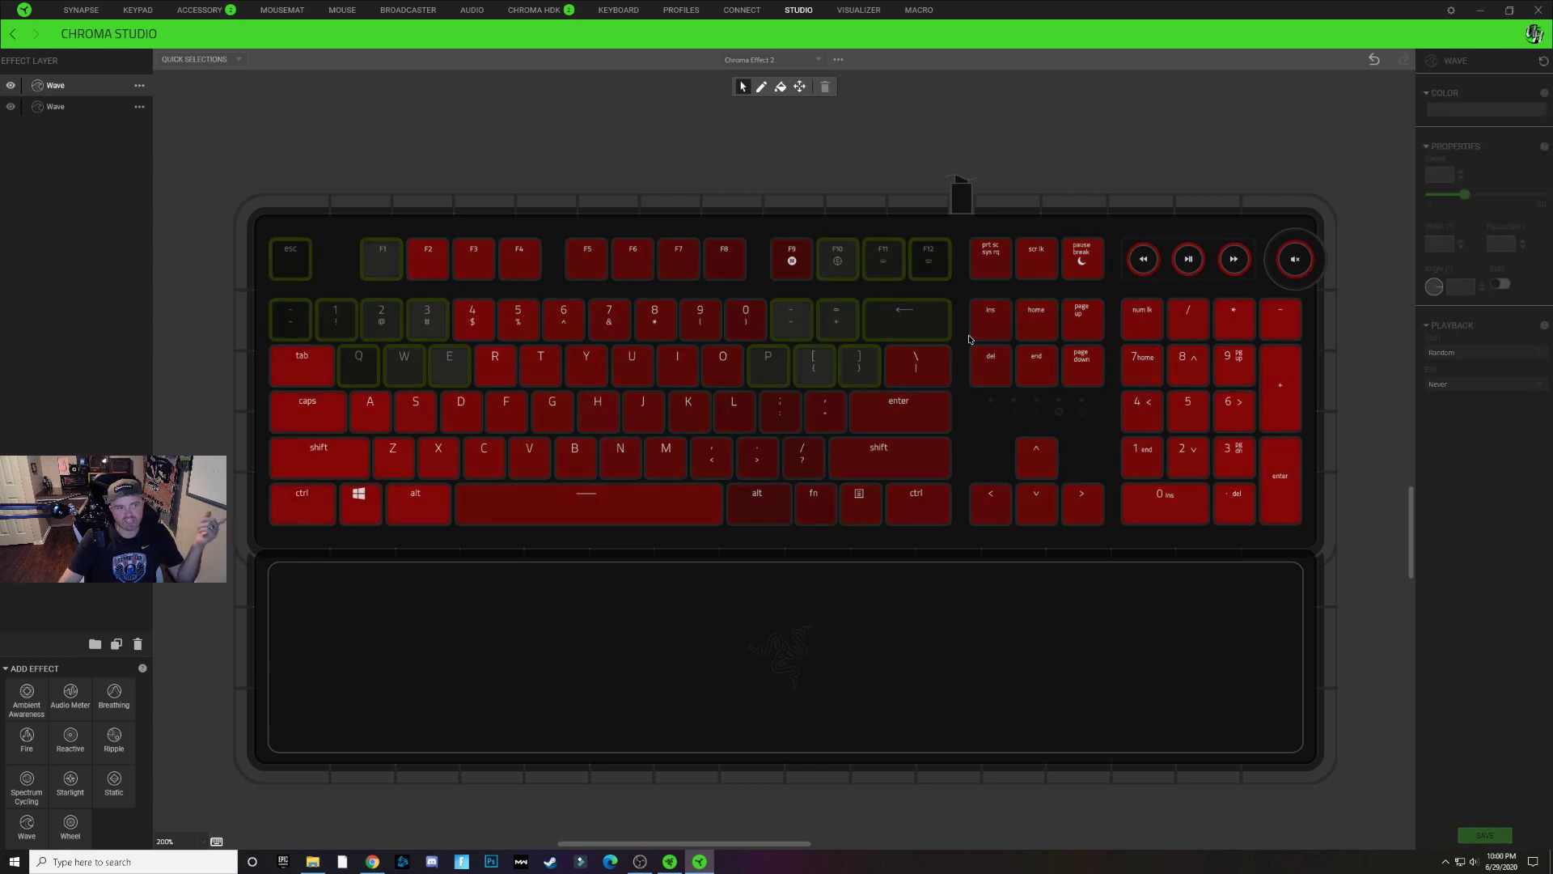
click(715, 307)
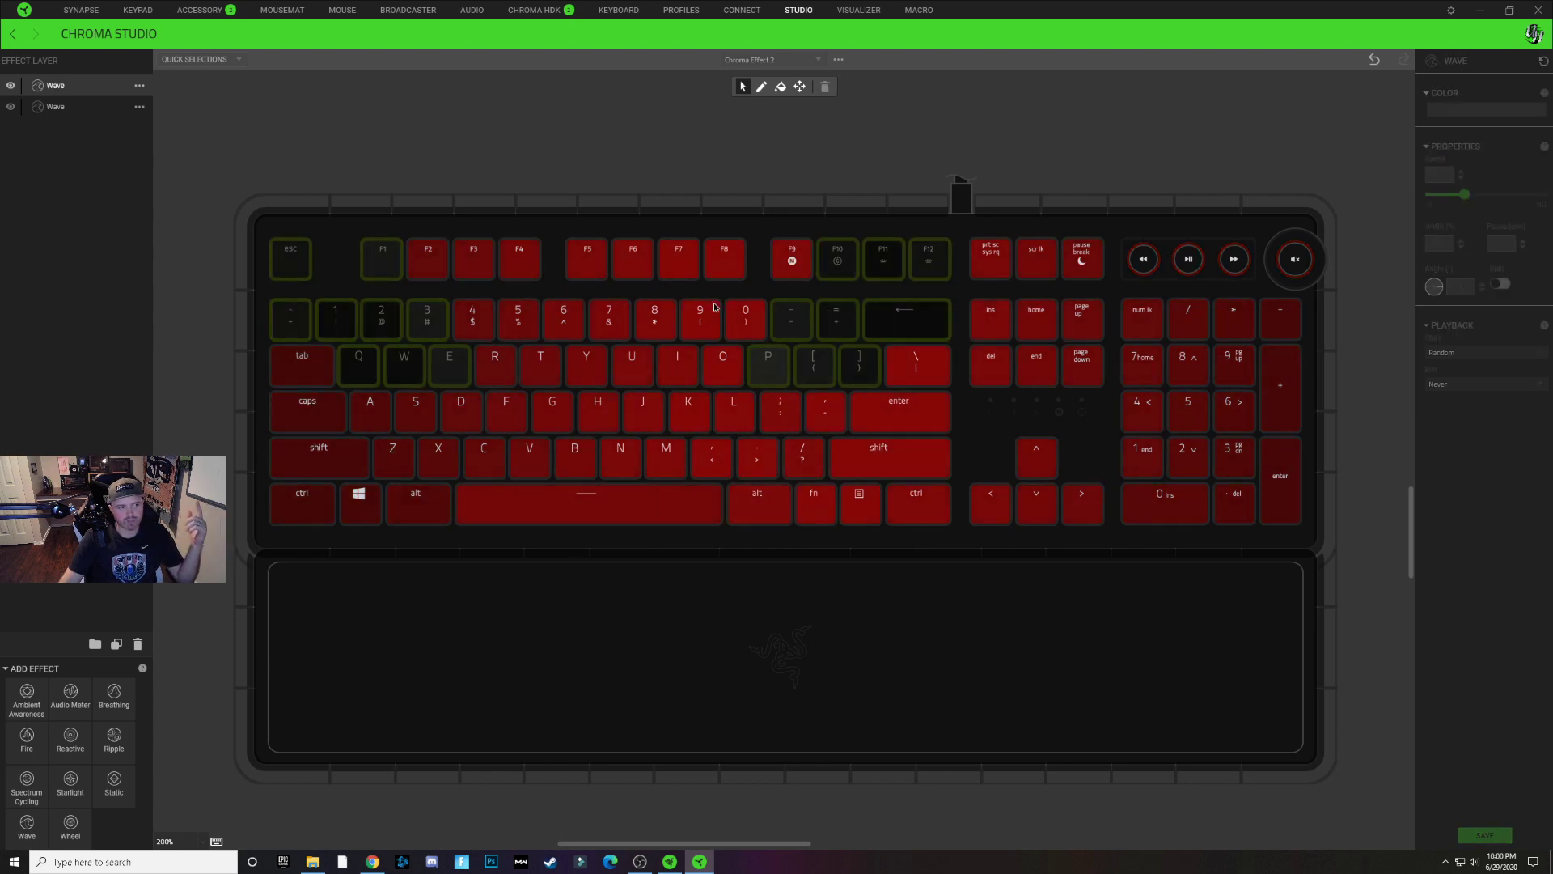
click(896, 325)
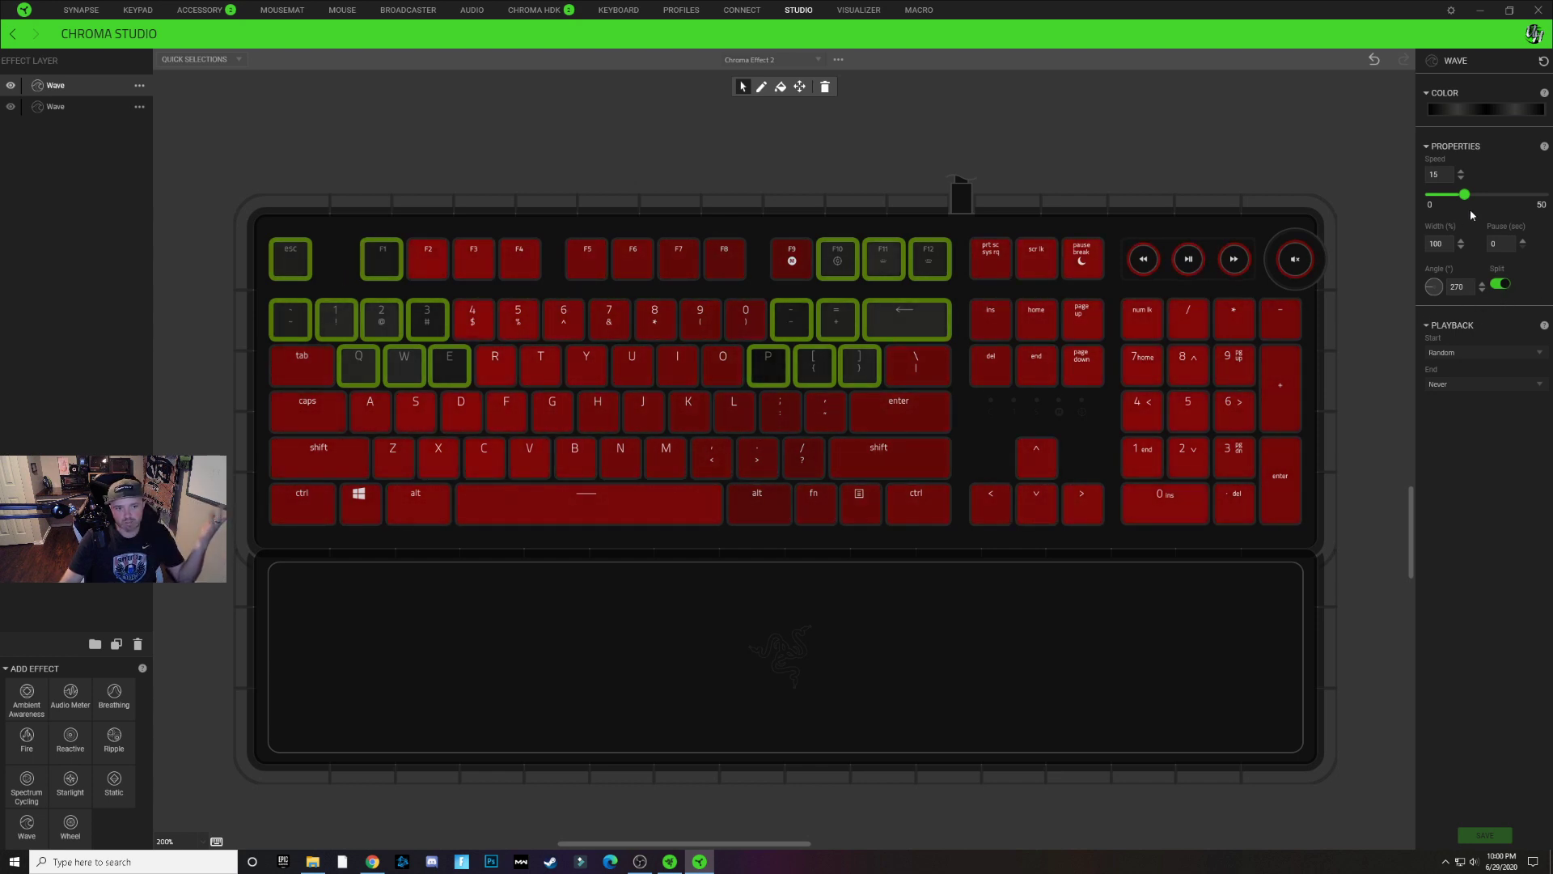
click(1461, 178)
click(1461, 179)
click(1461, 179)
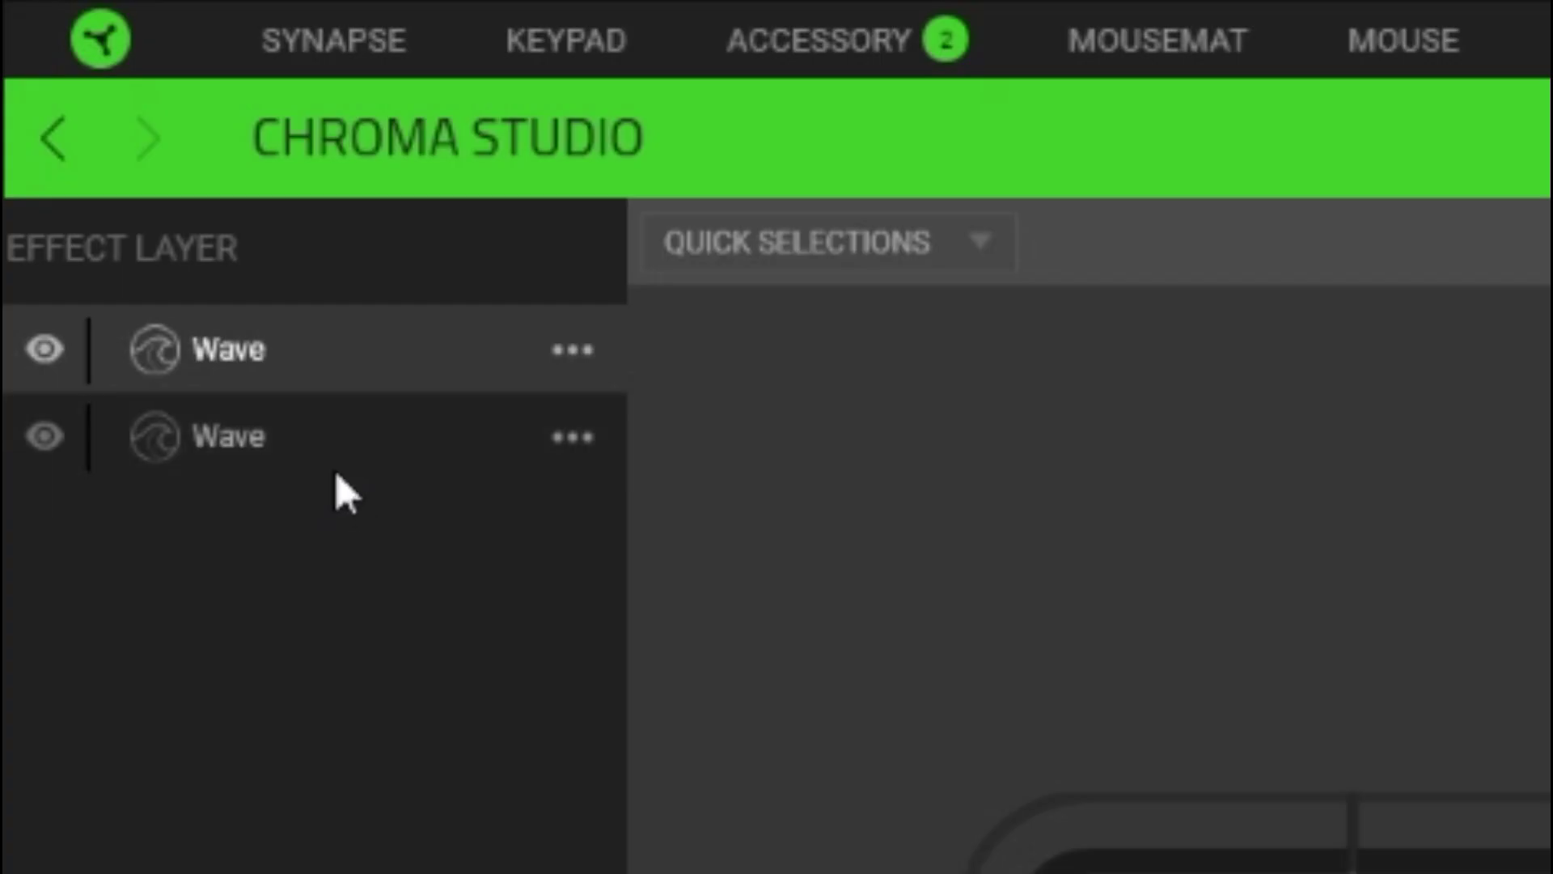
Rename the lower Wave layer as Red
click(288, 440)
double_click(288, 440)
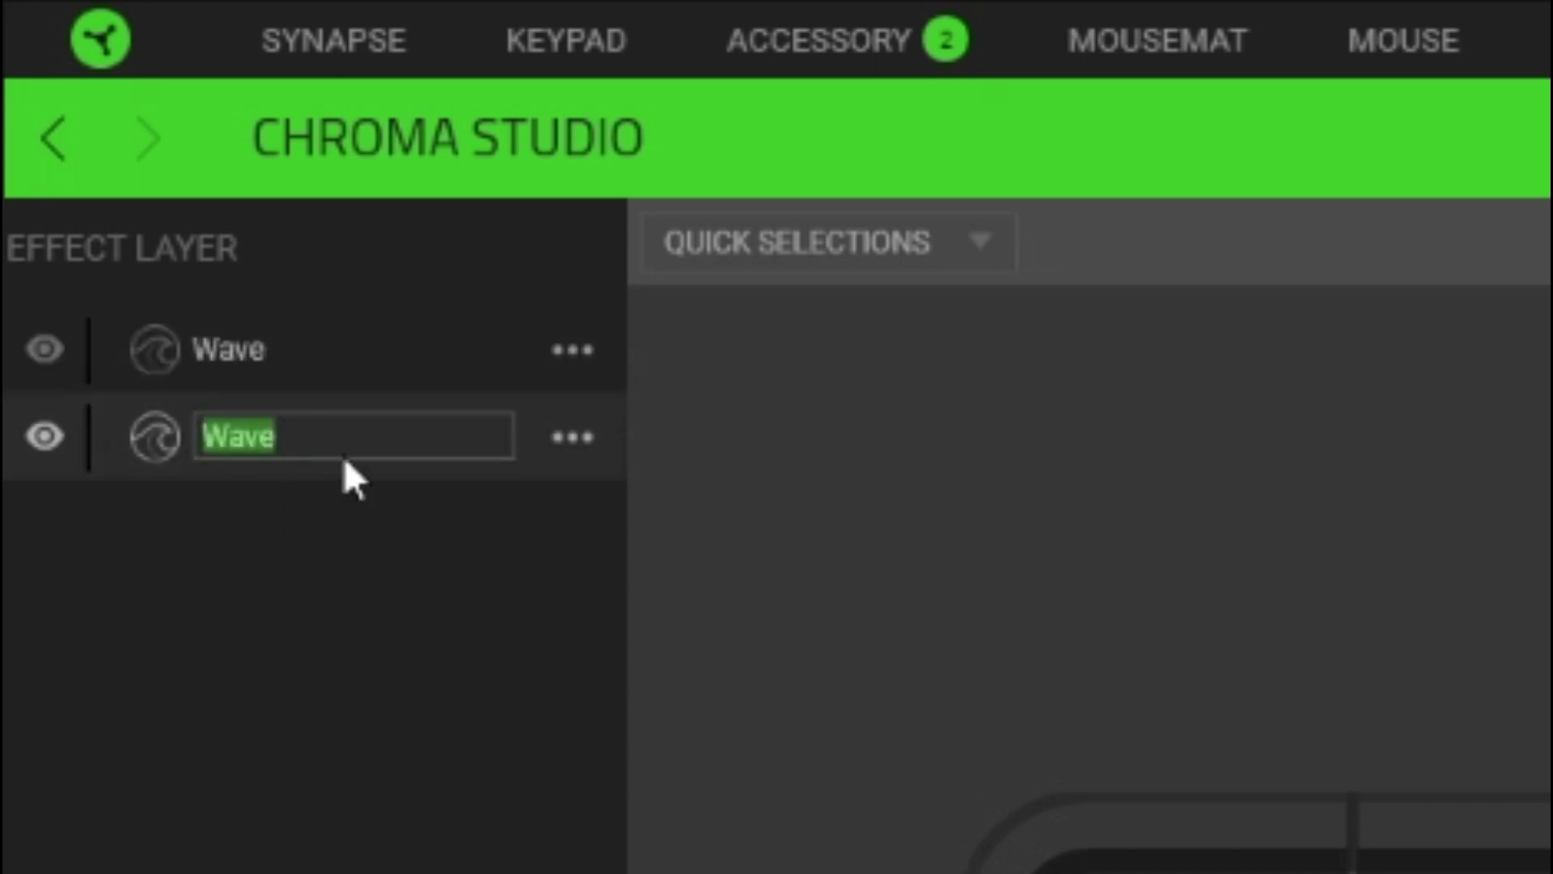
text(Red)
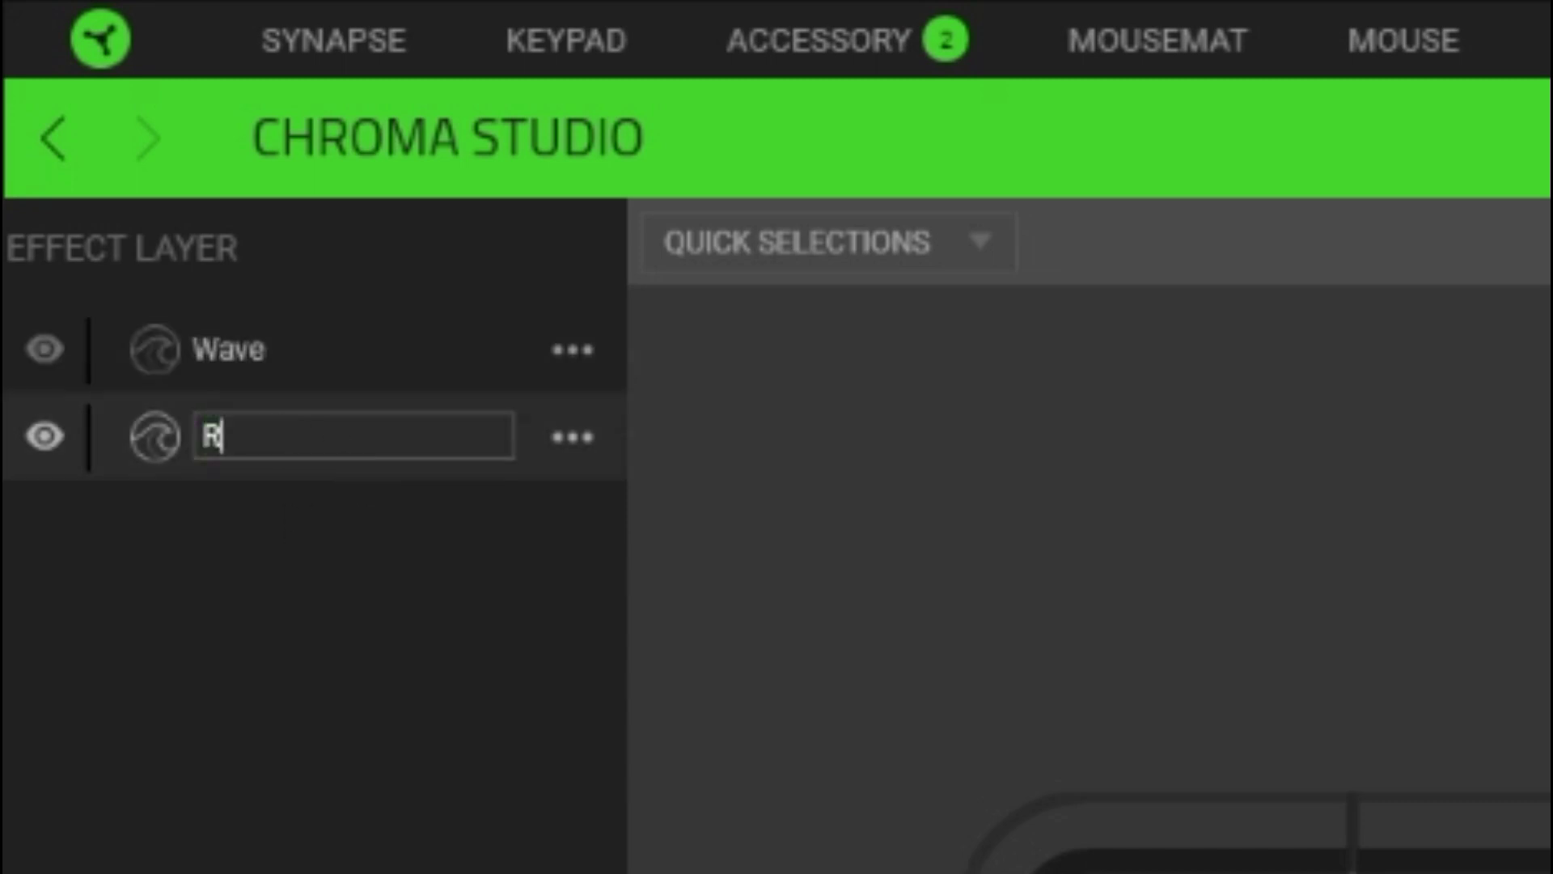
Rename the upper Wave layer as Black
click(280, 353)
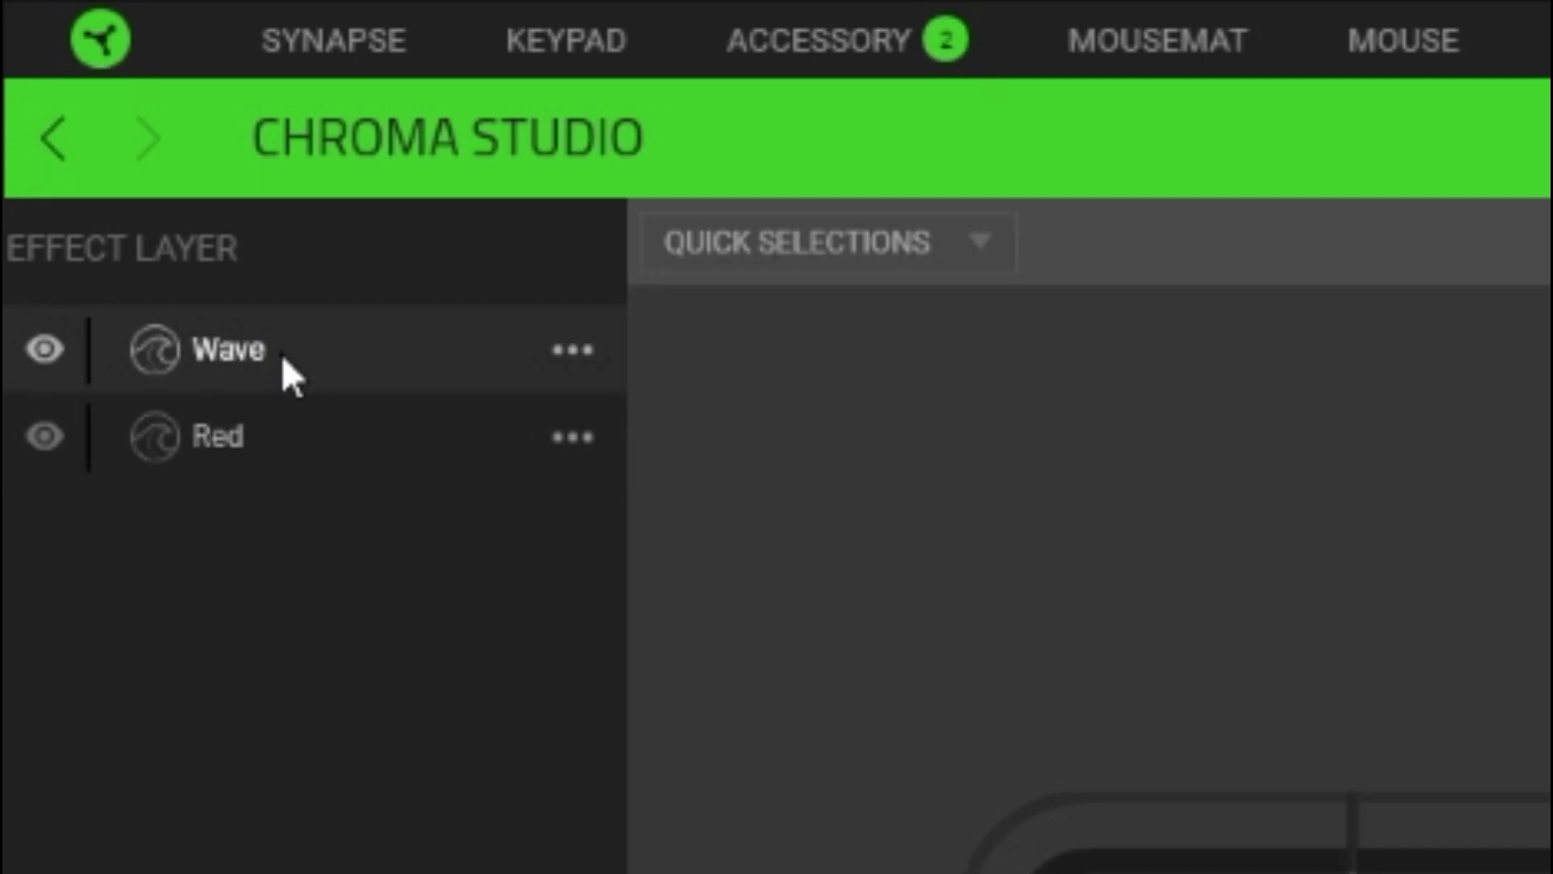
double_click(275, 351)
text(B;acl)
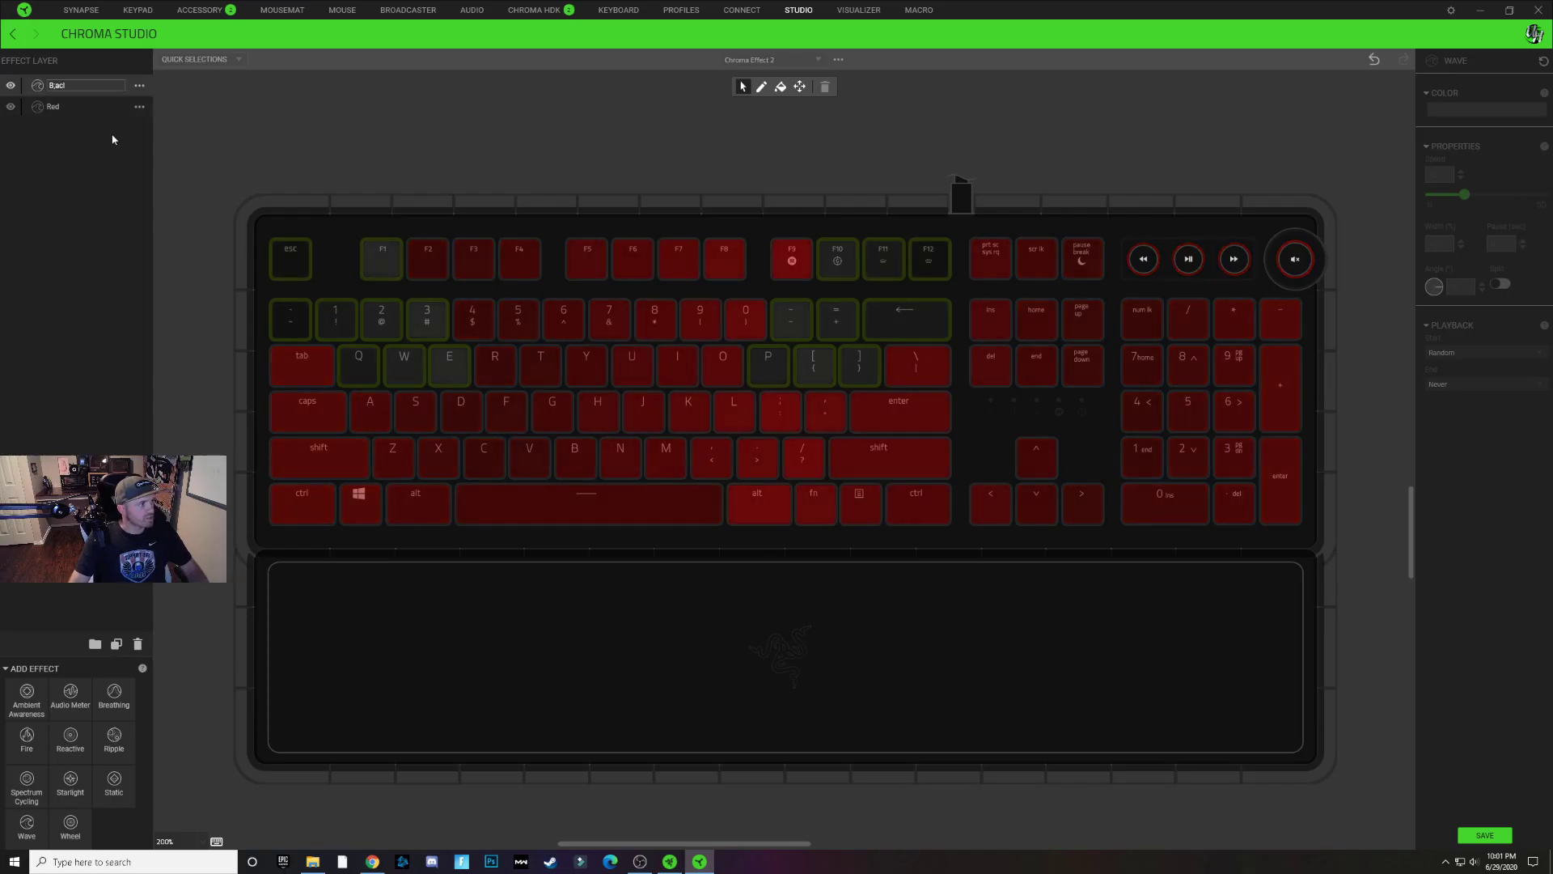
key(BackSpace)
key(BackSpace)
key(BackSpace)
key(BackSpace)
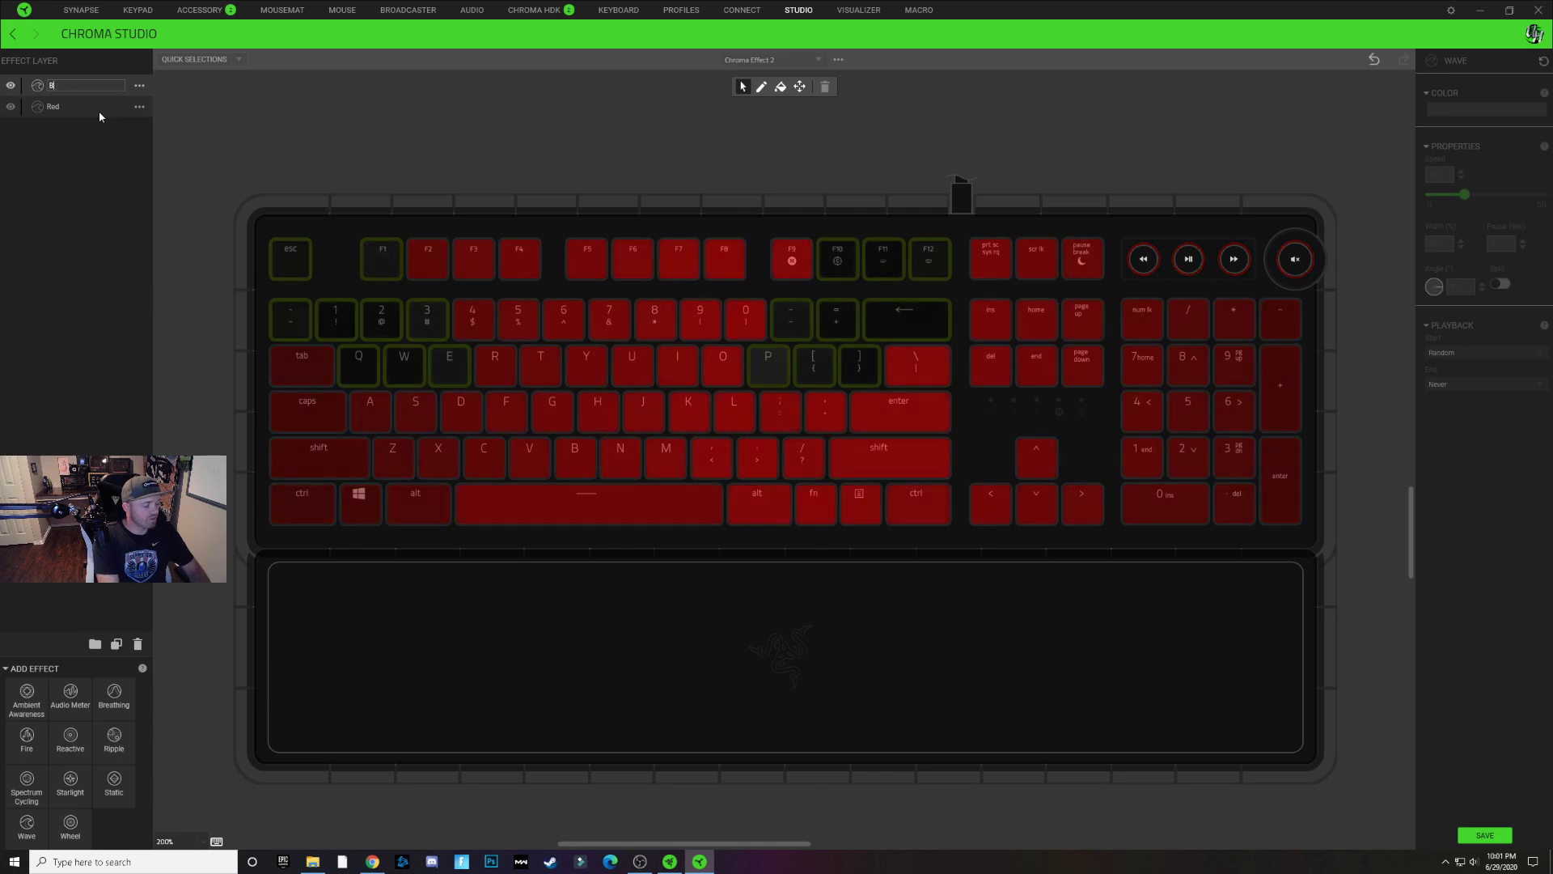
text(lack)
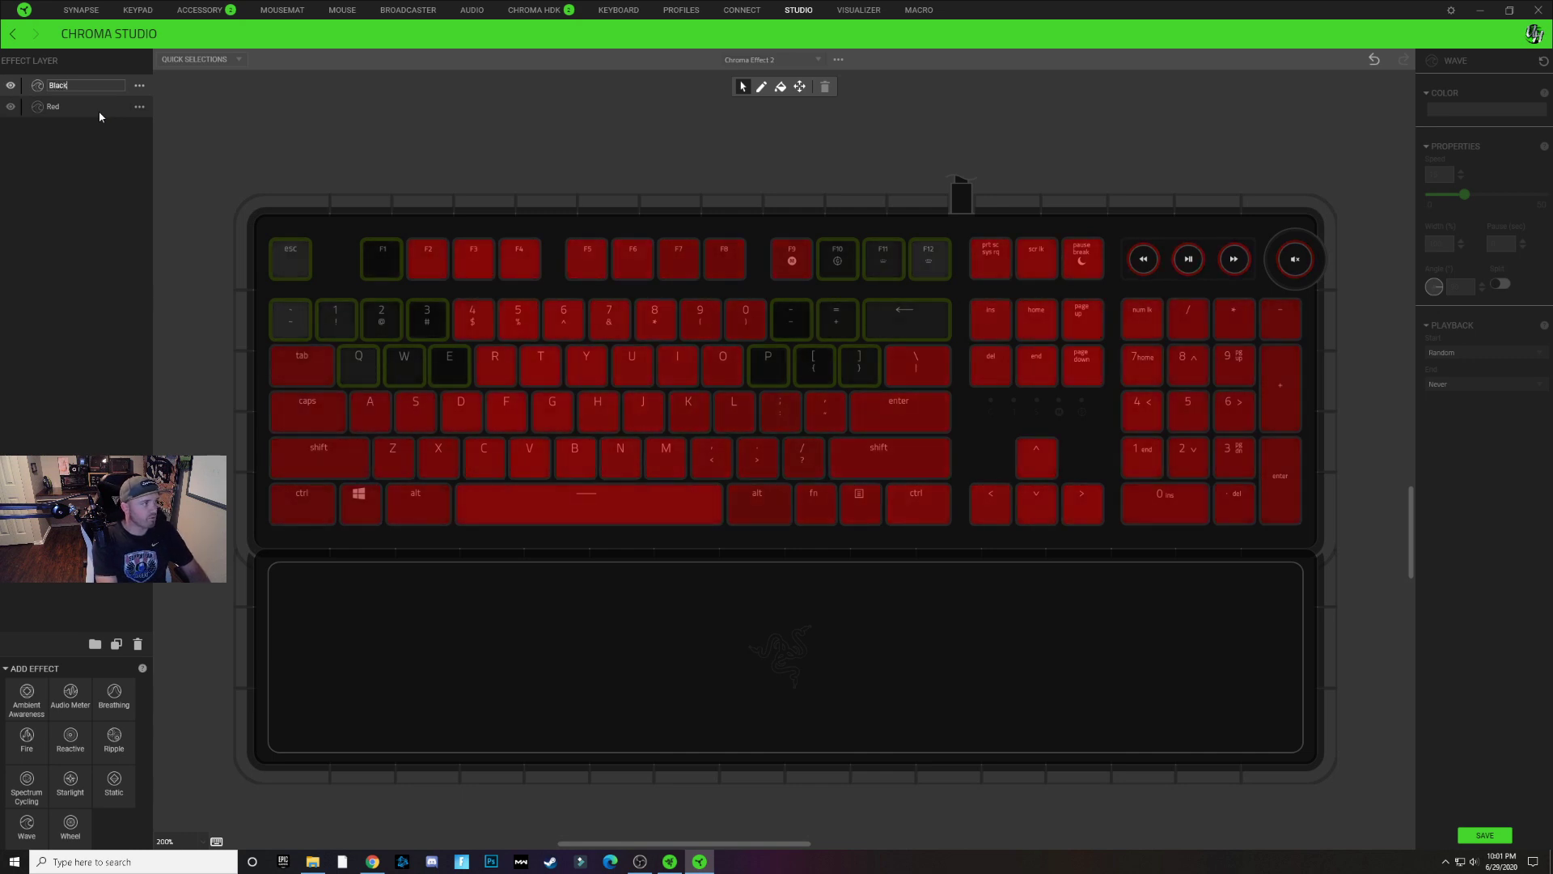
Extend the Red layer to the edge lighting around the keyboard and wrist rest, enable Split for it and save the effect
click(52, 106)
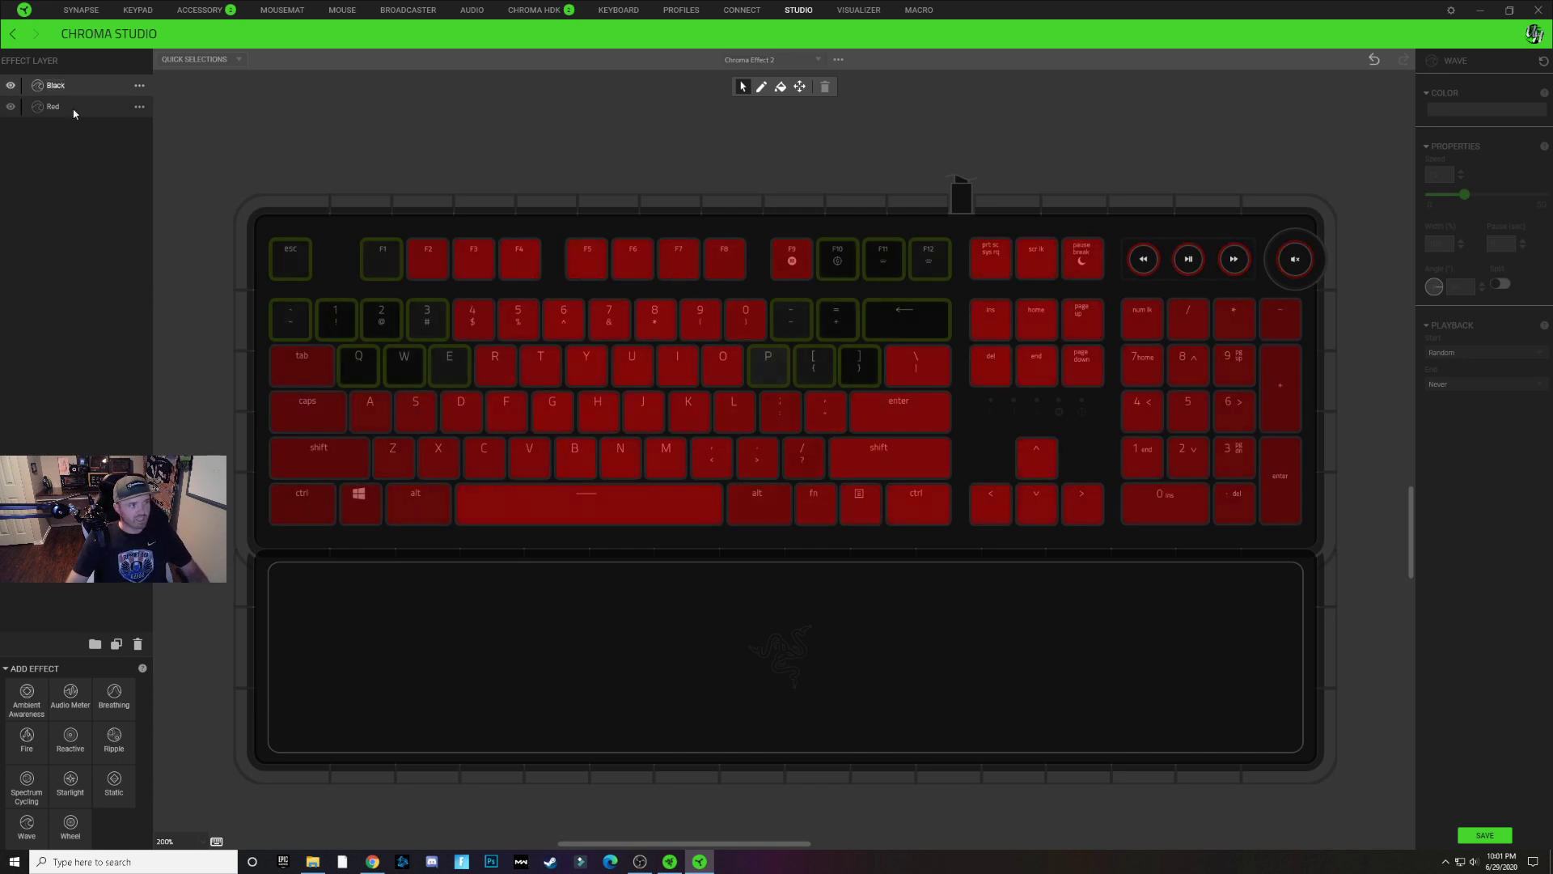
click(551, 414)
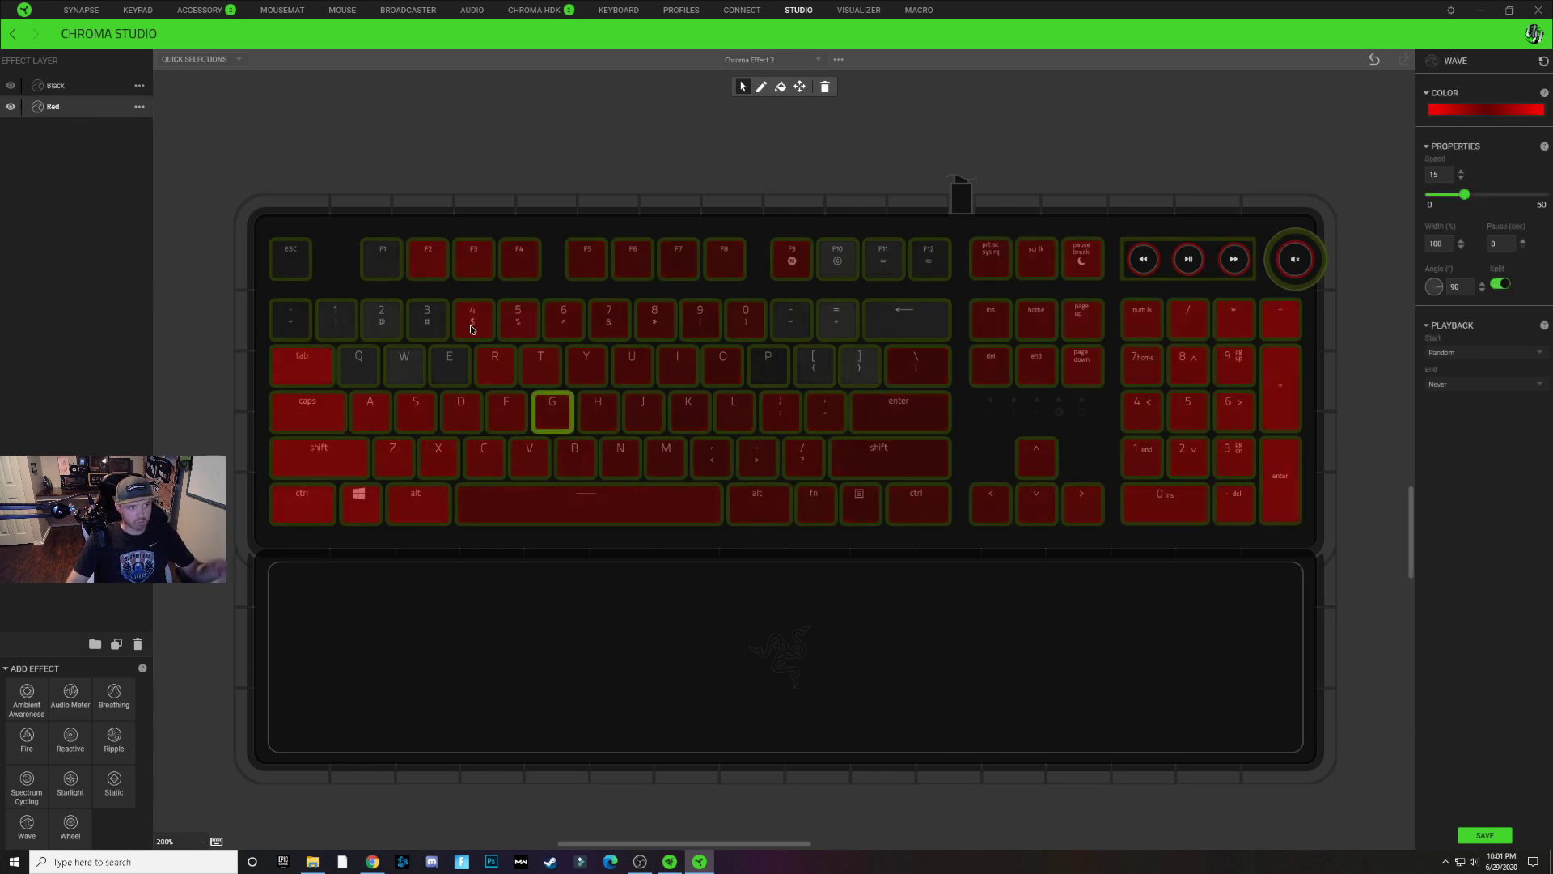
click(543, 378)
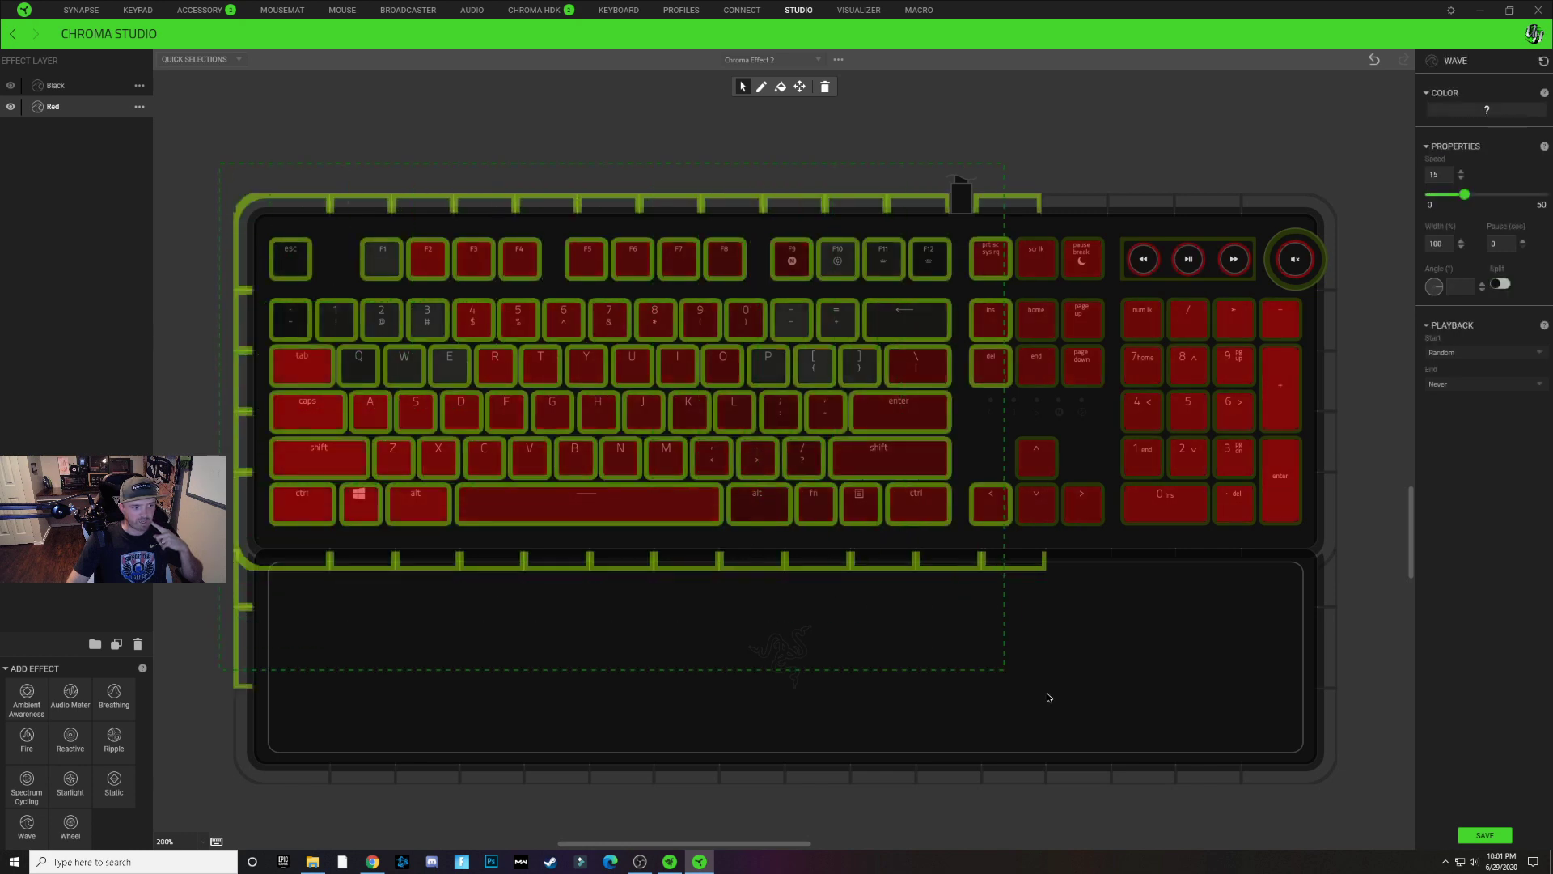
drag(1019, 684, 1292, 799)
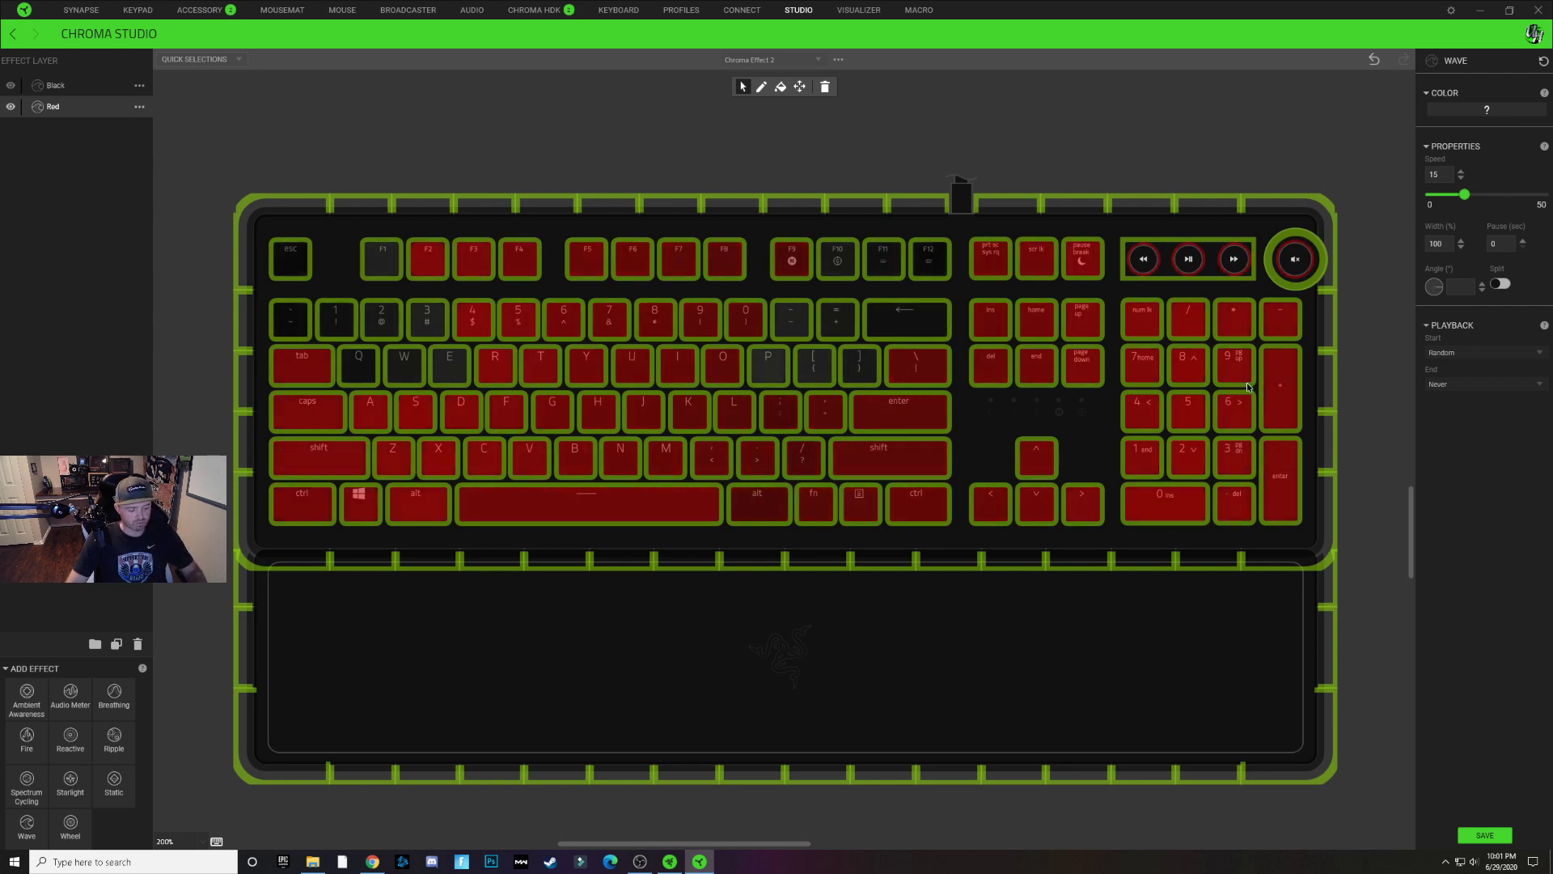
click(1500, 284)
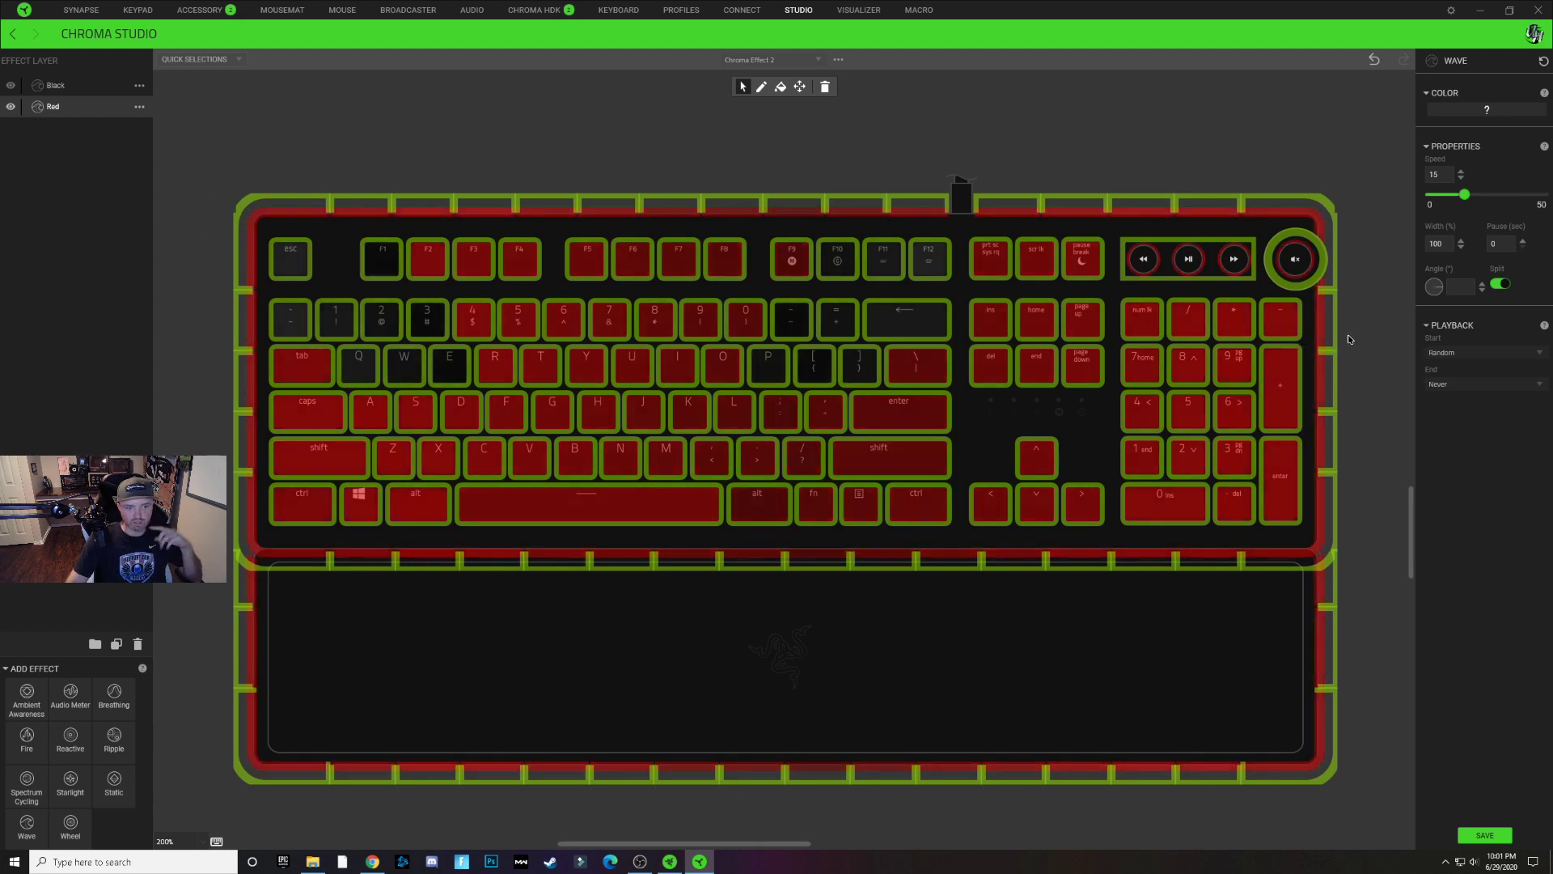
click(1485, 835)
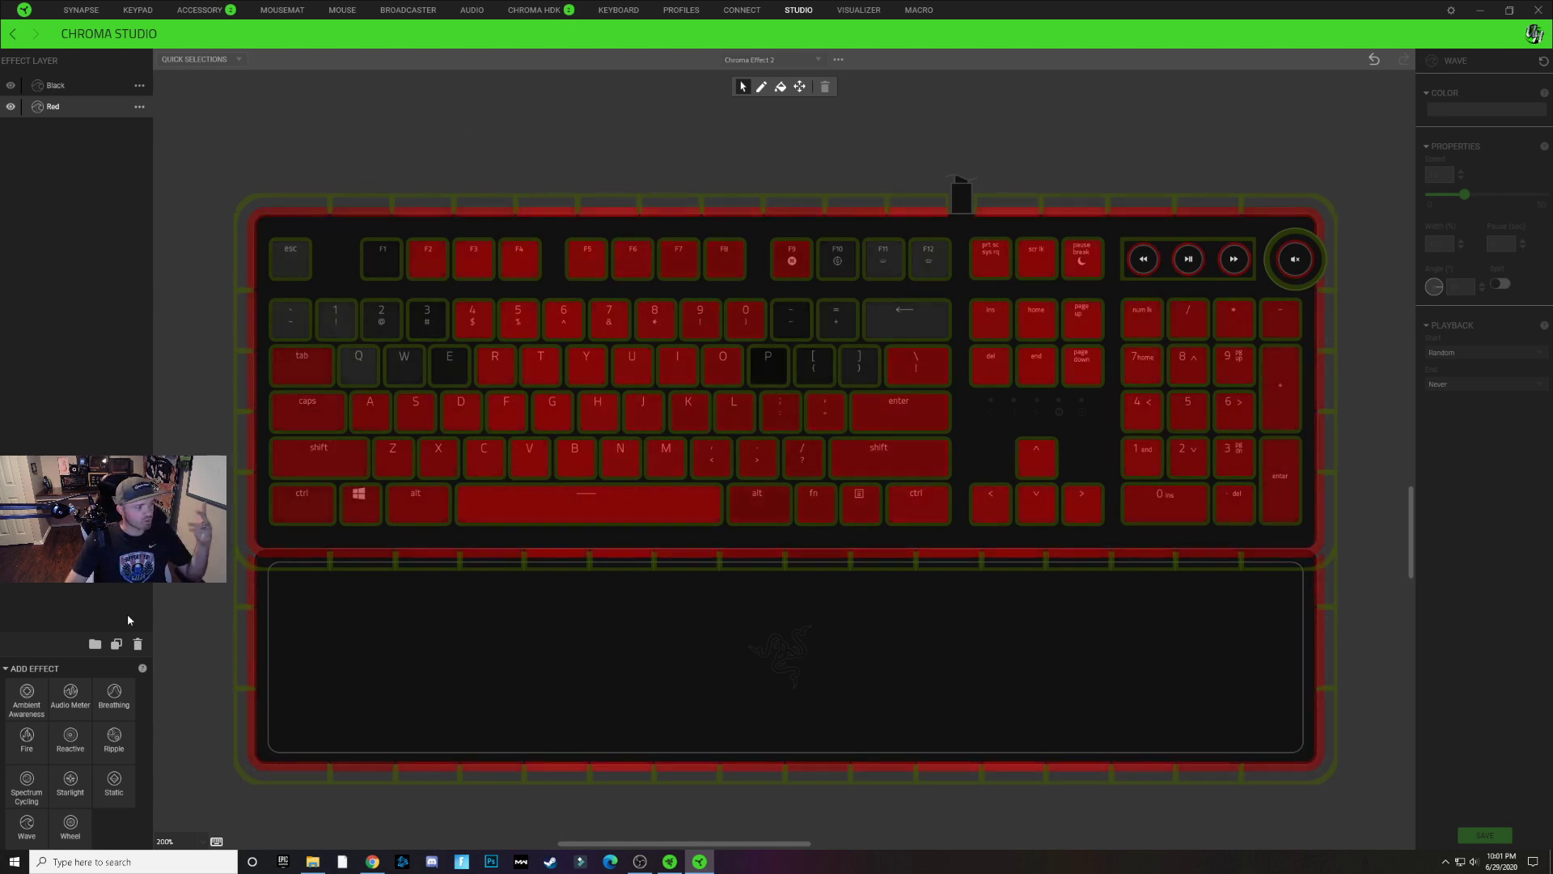
Add a Ripple layer covering all the keys and set its playback to start on selected keys
click(114, 737)
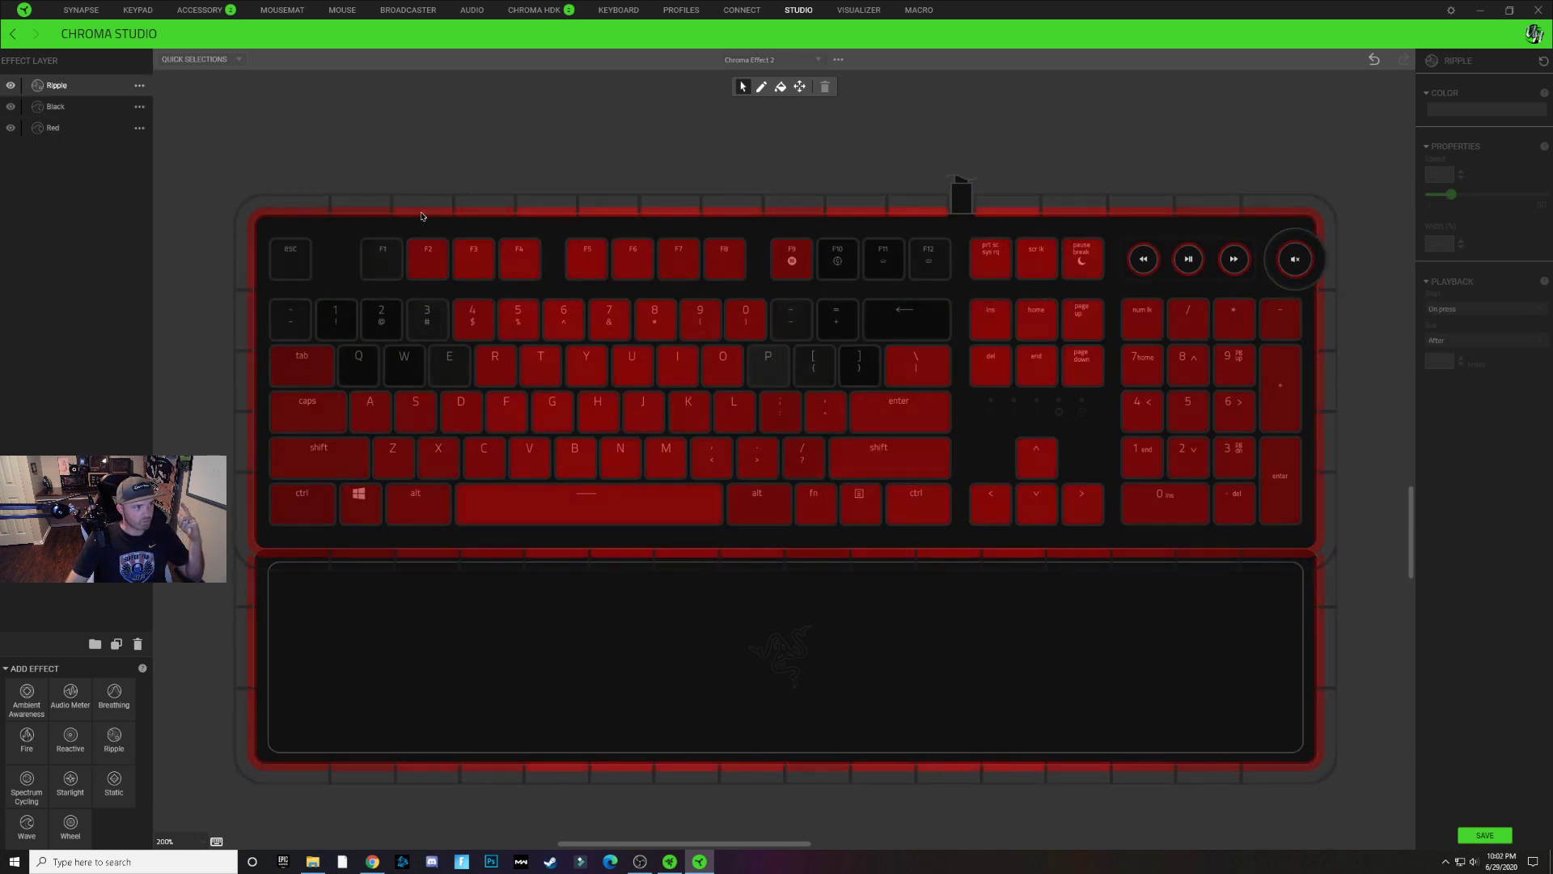
click(49, 86)
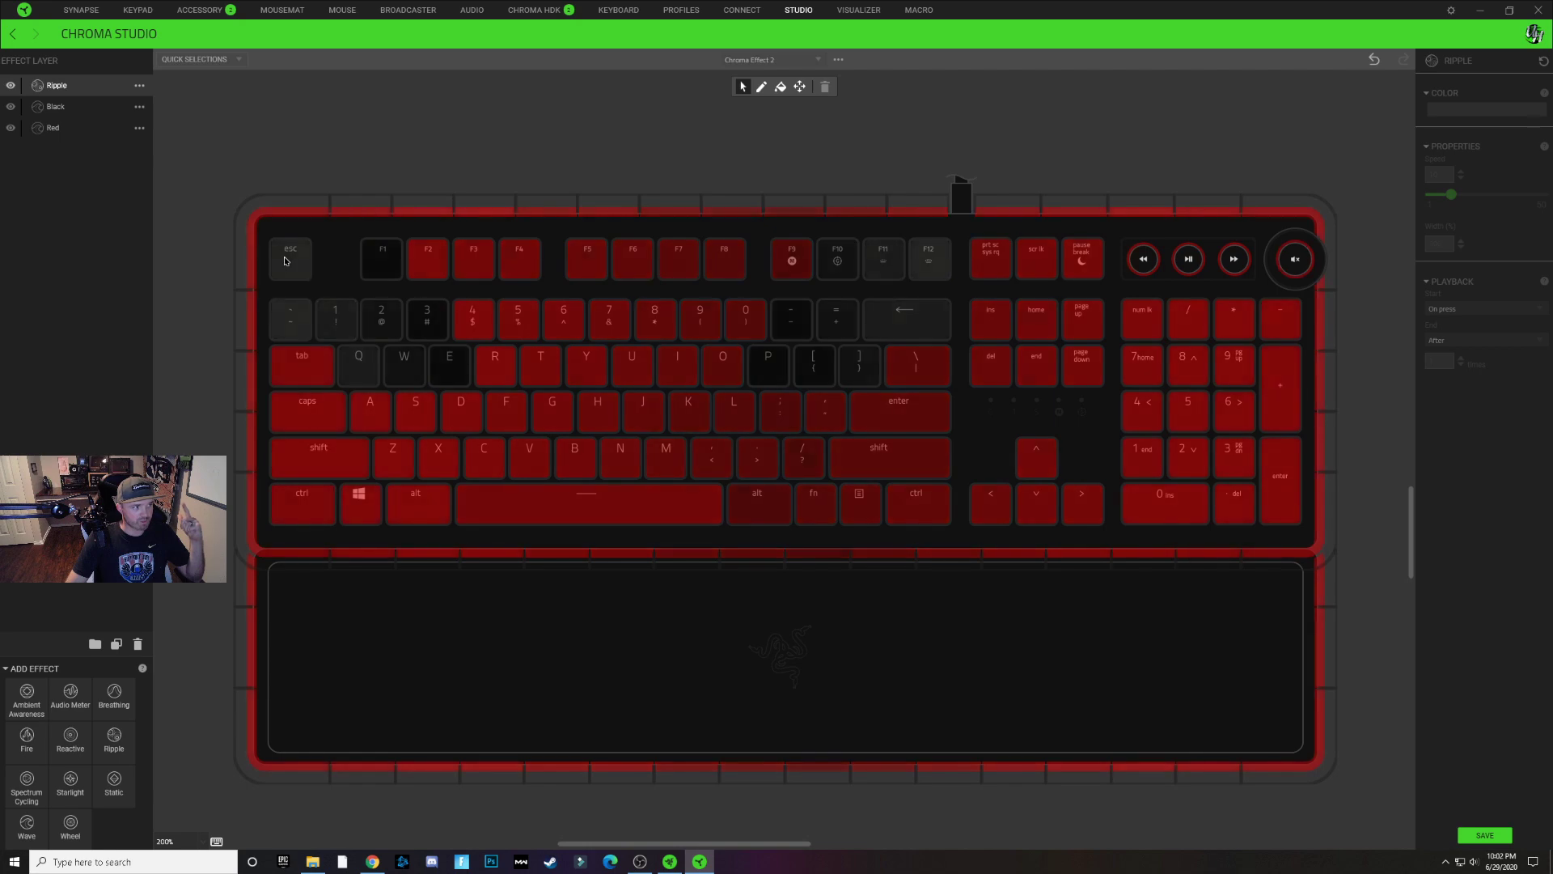
drag(283, 257, 578, 371)
drag(714, 384, 1283, 515)
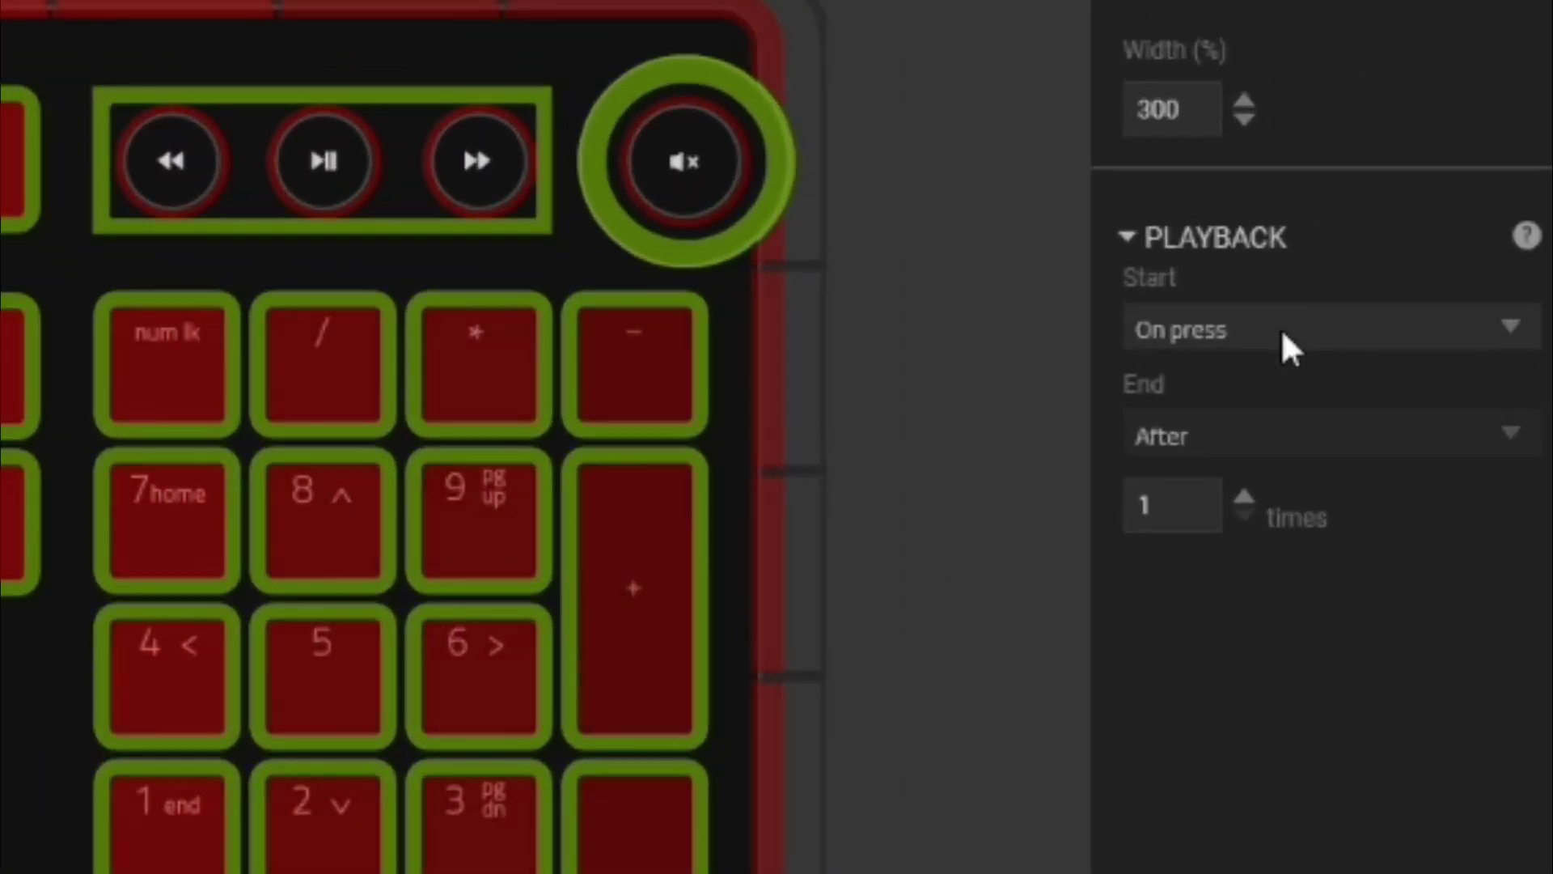
click(1237, 332)
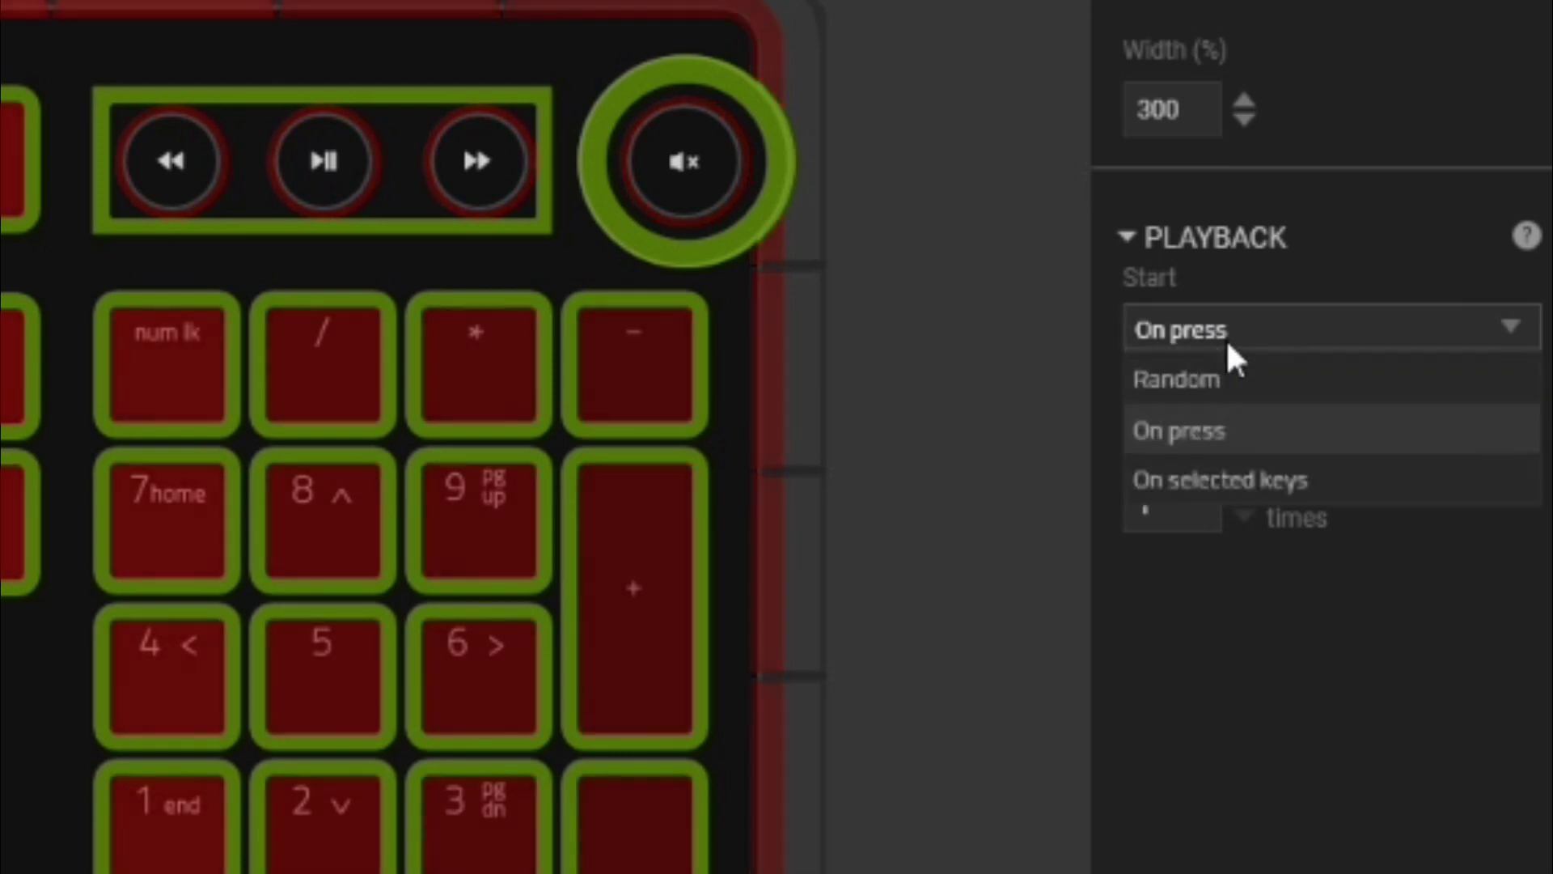
click(1235, 479)
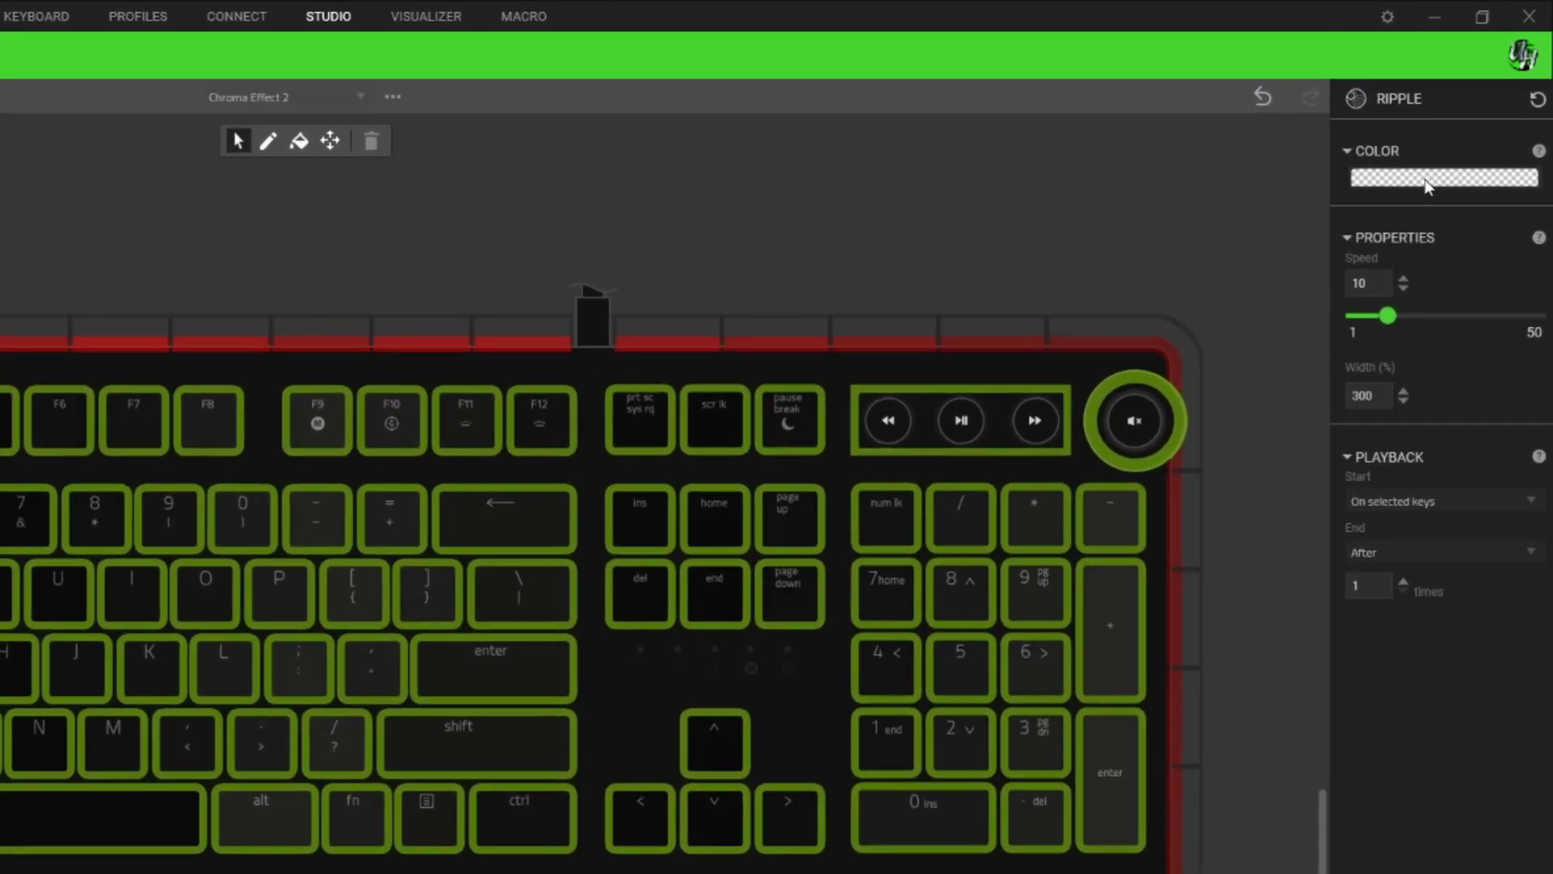
Give the ripple the solid color pattern, darken it to black and set its hex value to 000001
click(1461, 134)
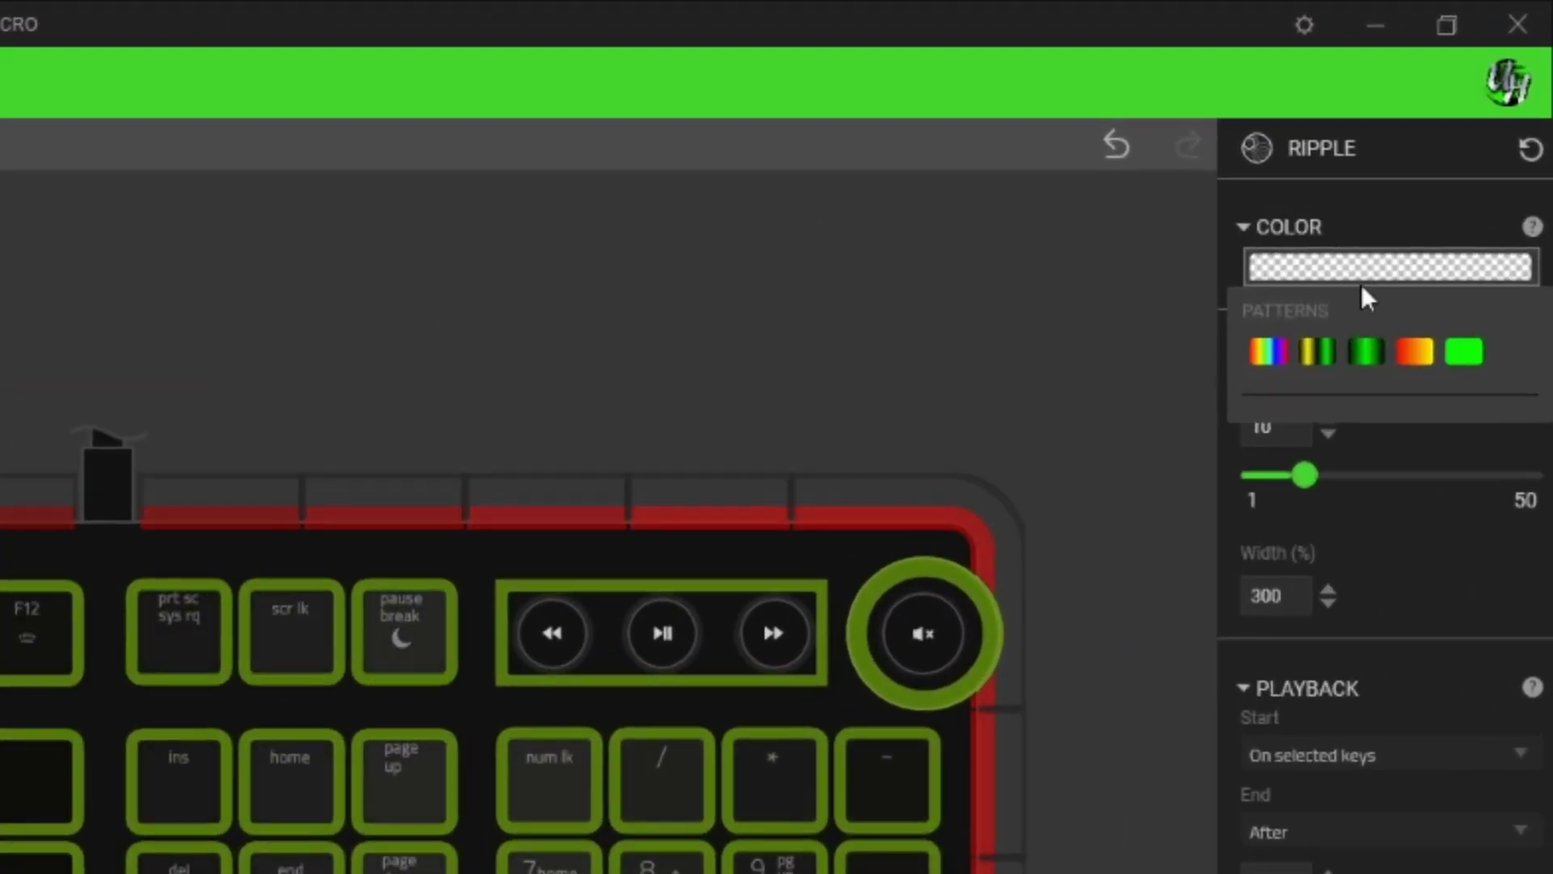
click(1471, 350)
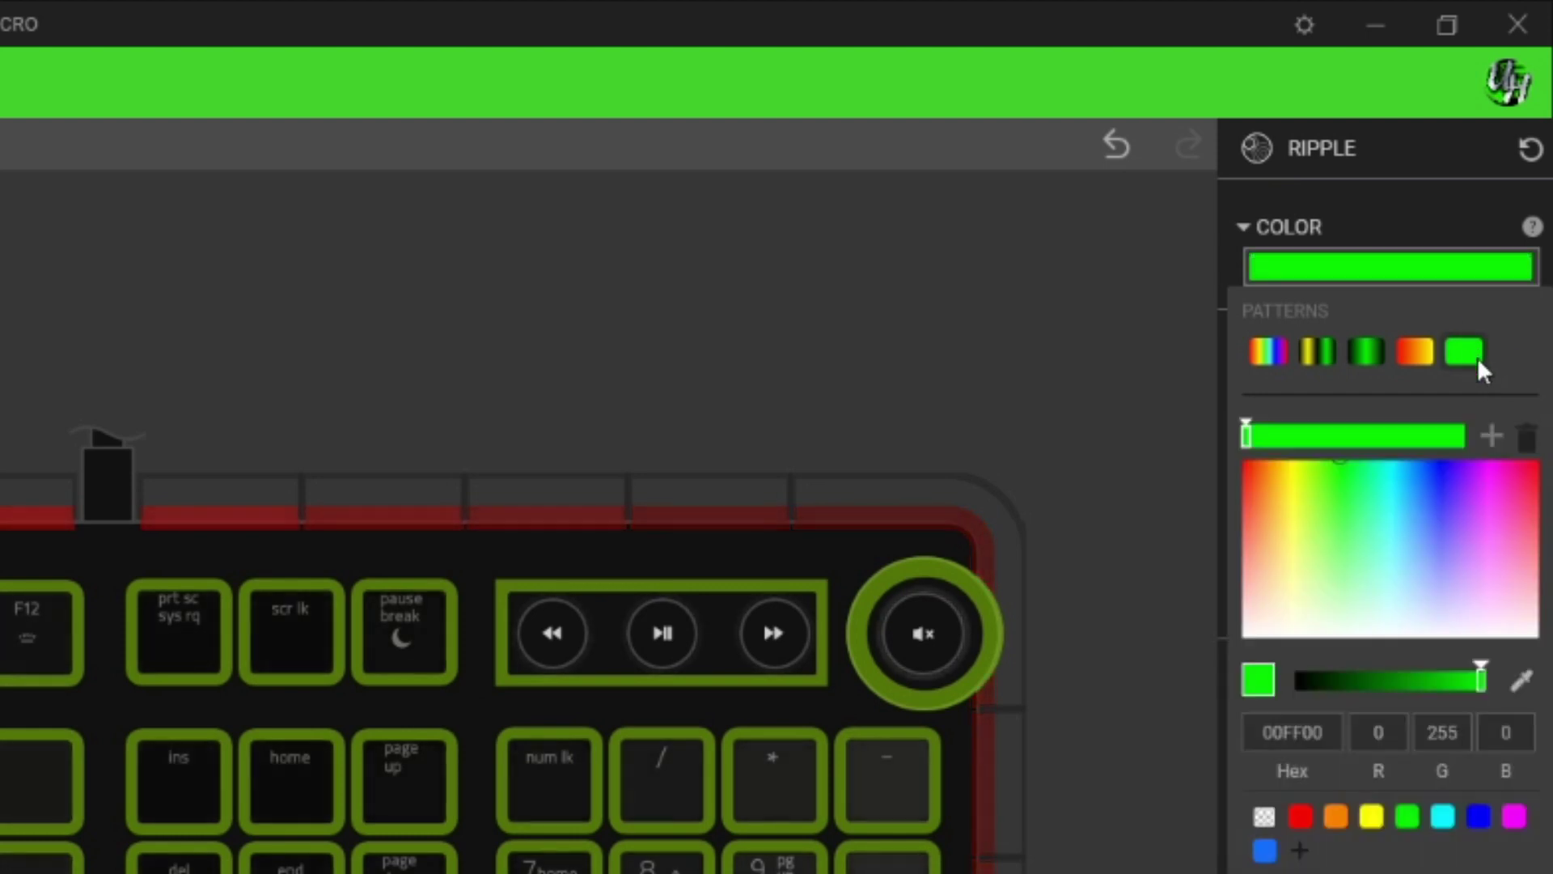
click(1334, 682)
drag(1332, 684, 1270, 685)
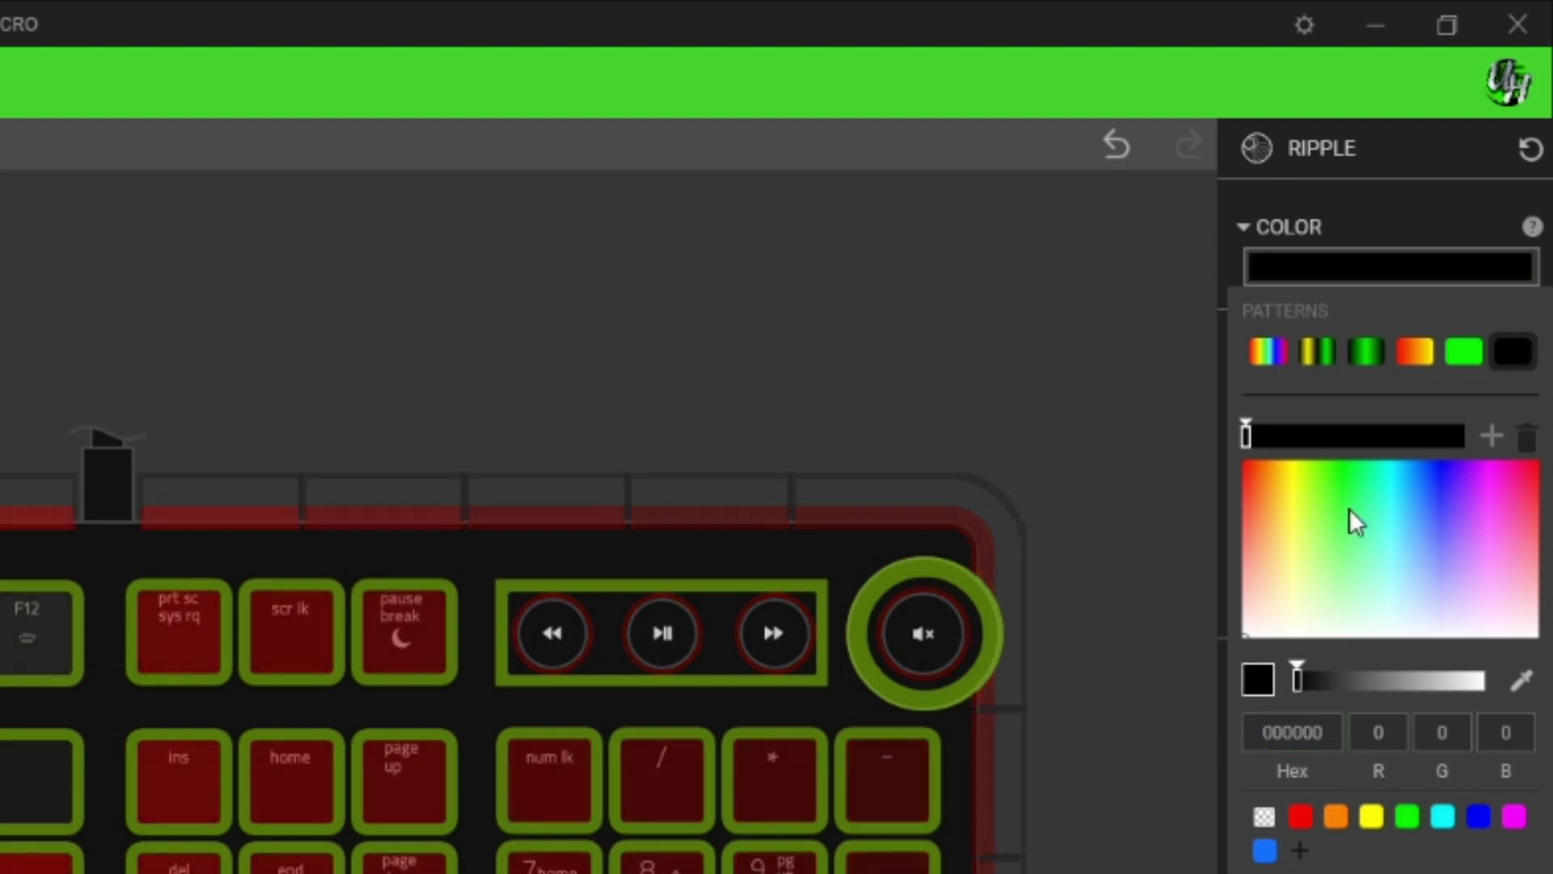
click(1332, 733)
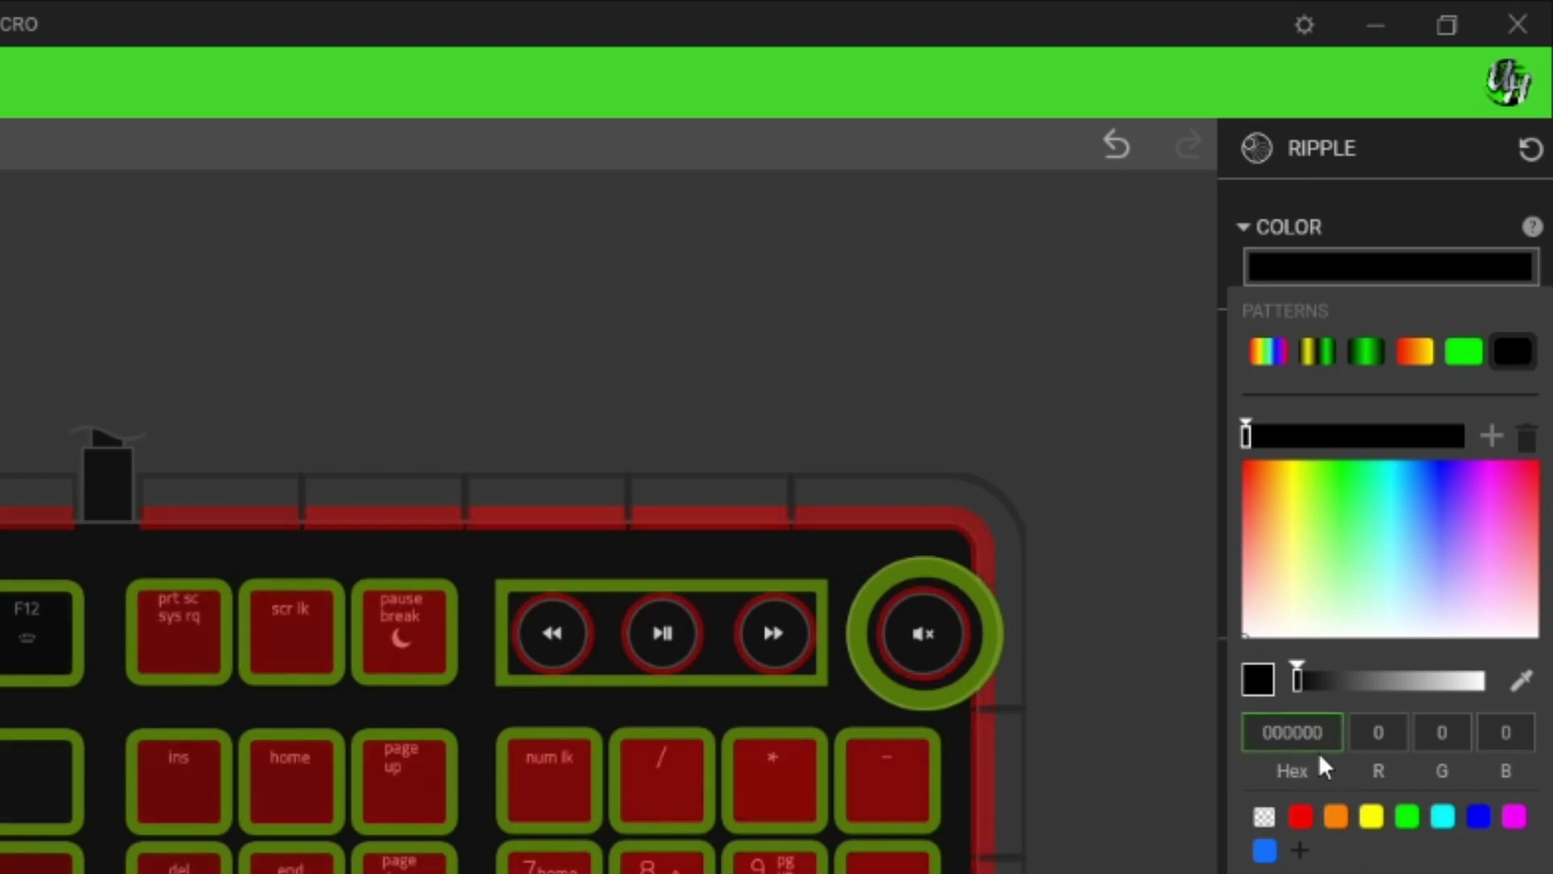
key(BackSpace)
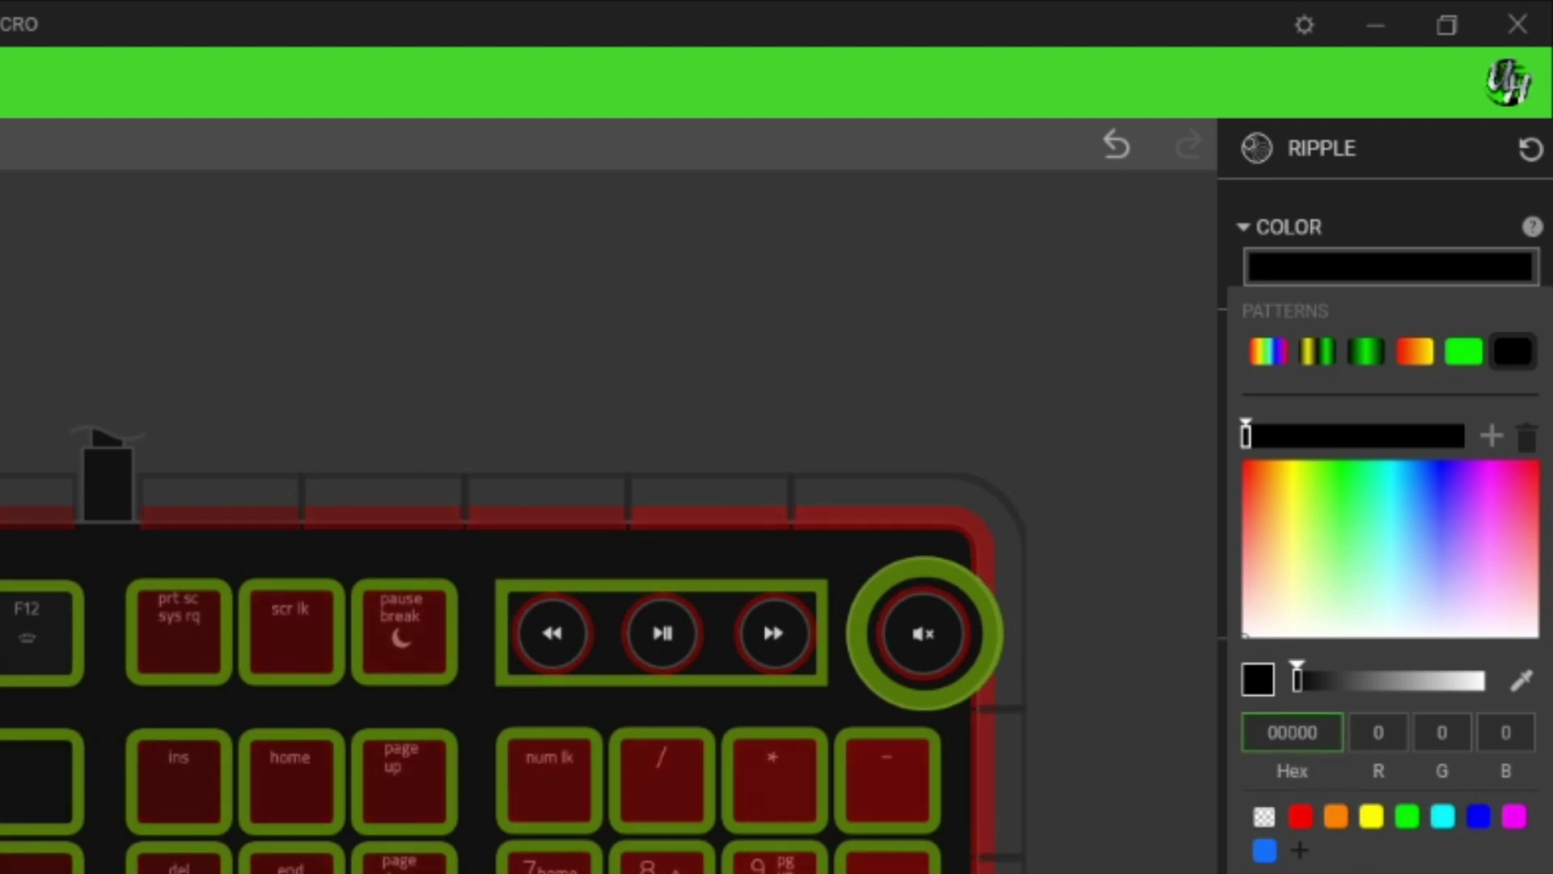
text(10)
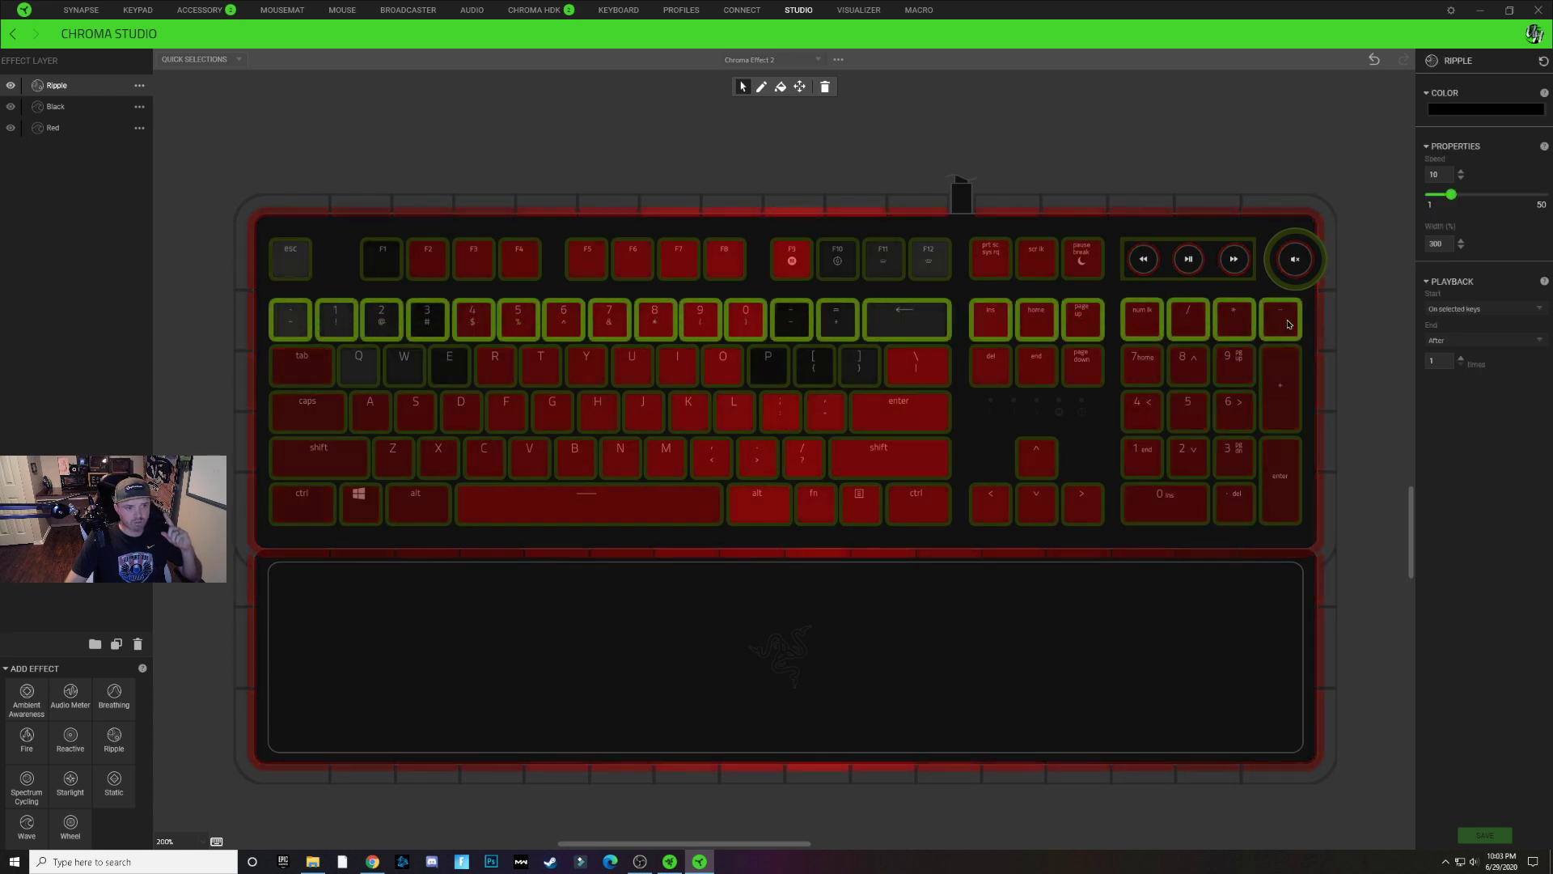
Set the ripple color of the selected number row to hex 010000 and save the effect
click(1451, 110)
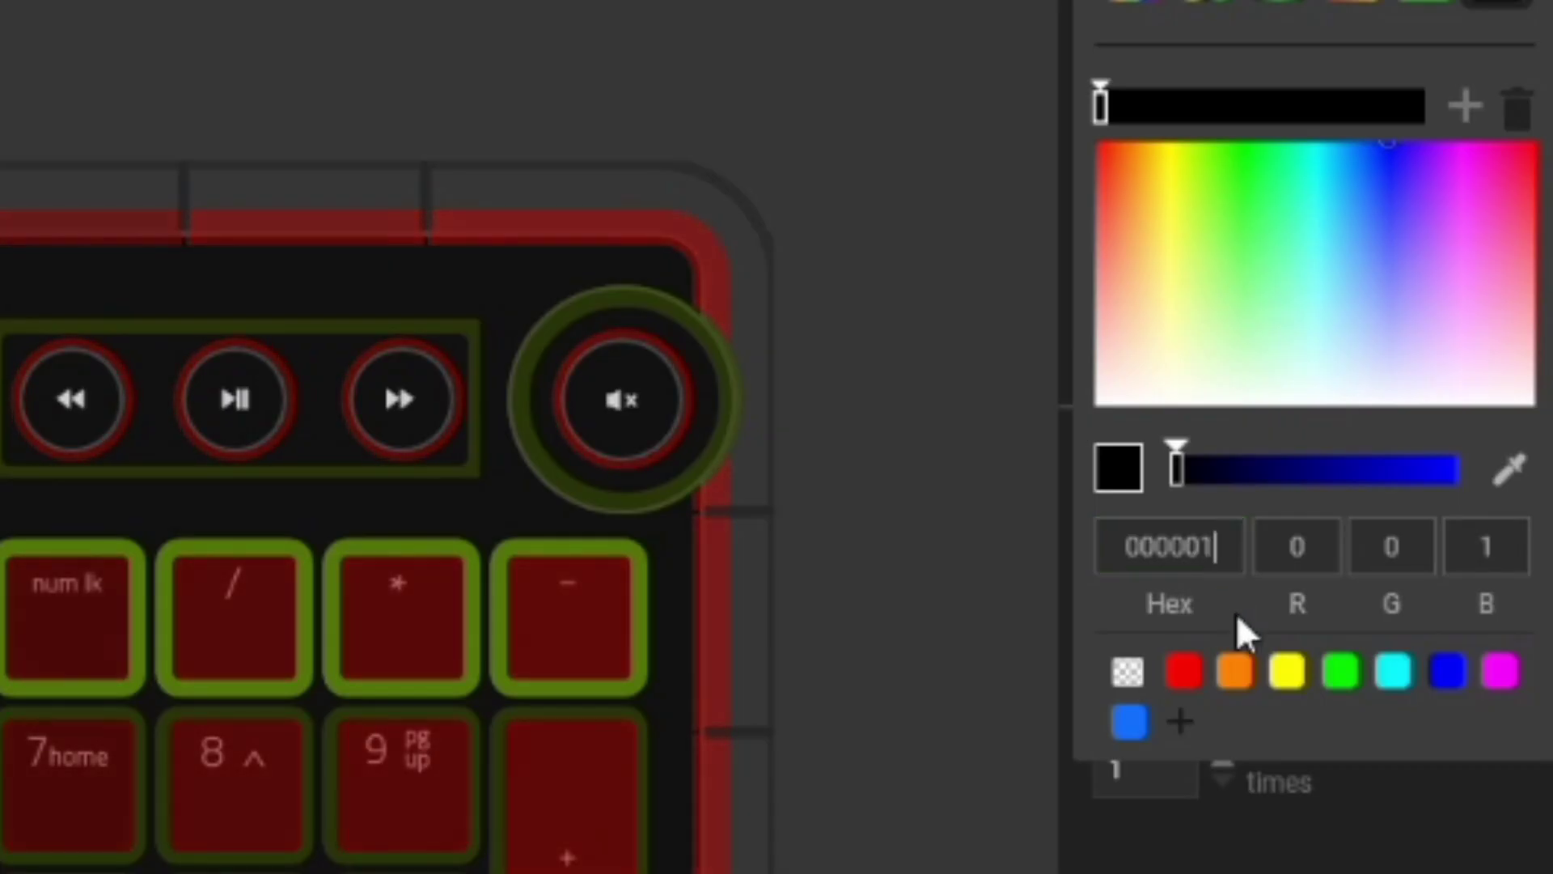
key(BackSpace)
key(Left)
key(Left)
key(Left)
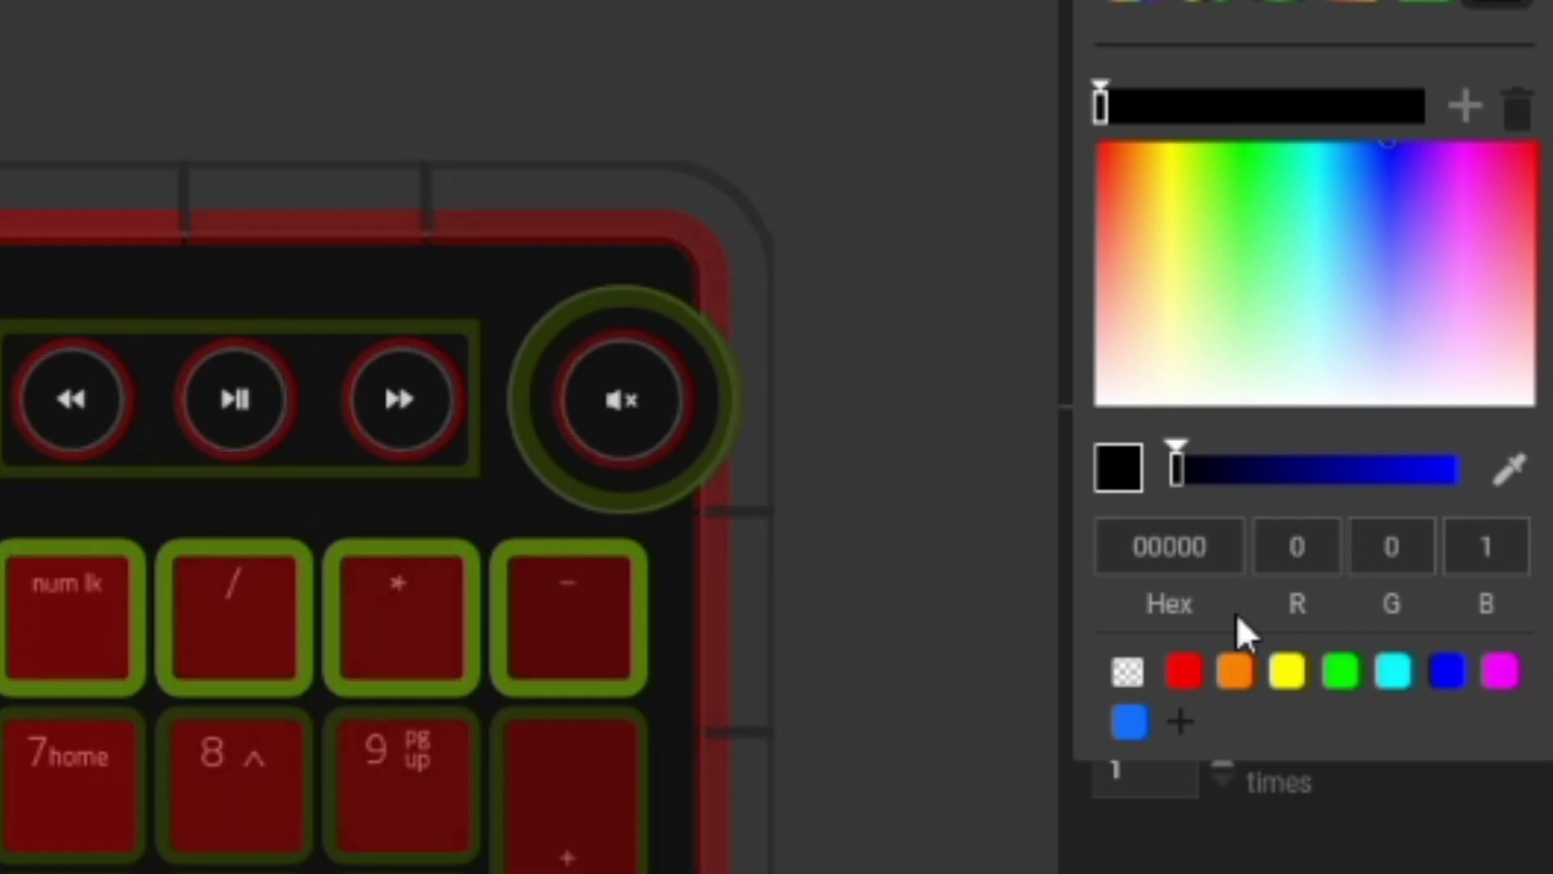
text(1)
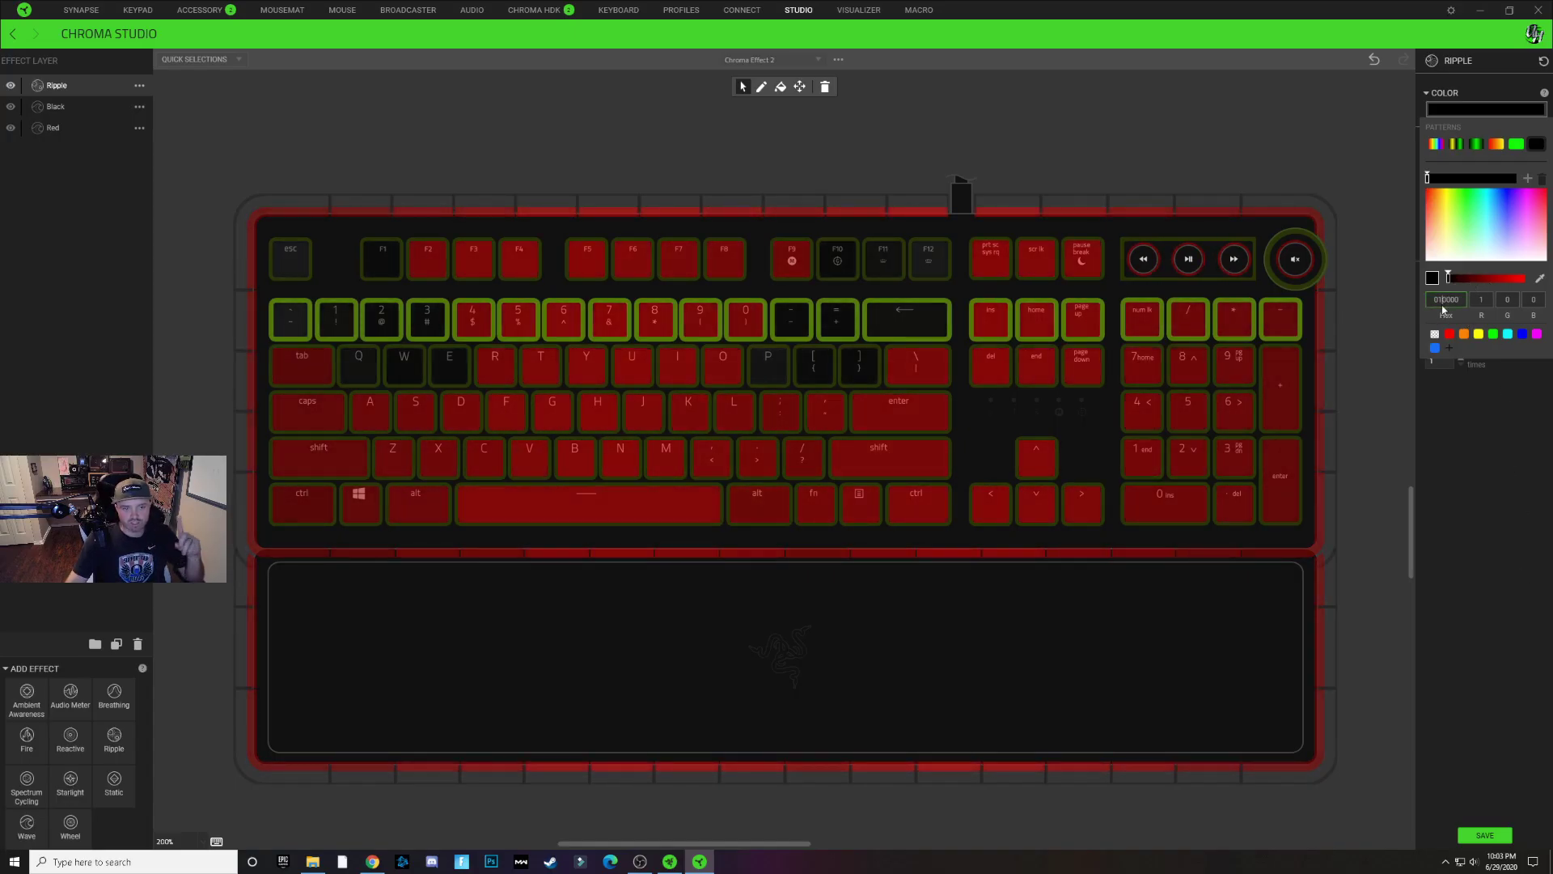
click(1453, 301)
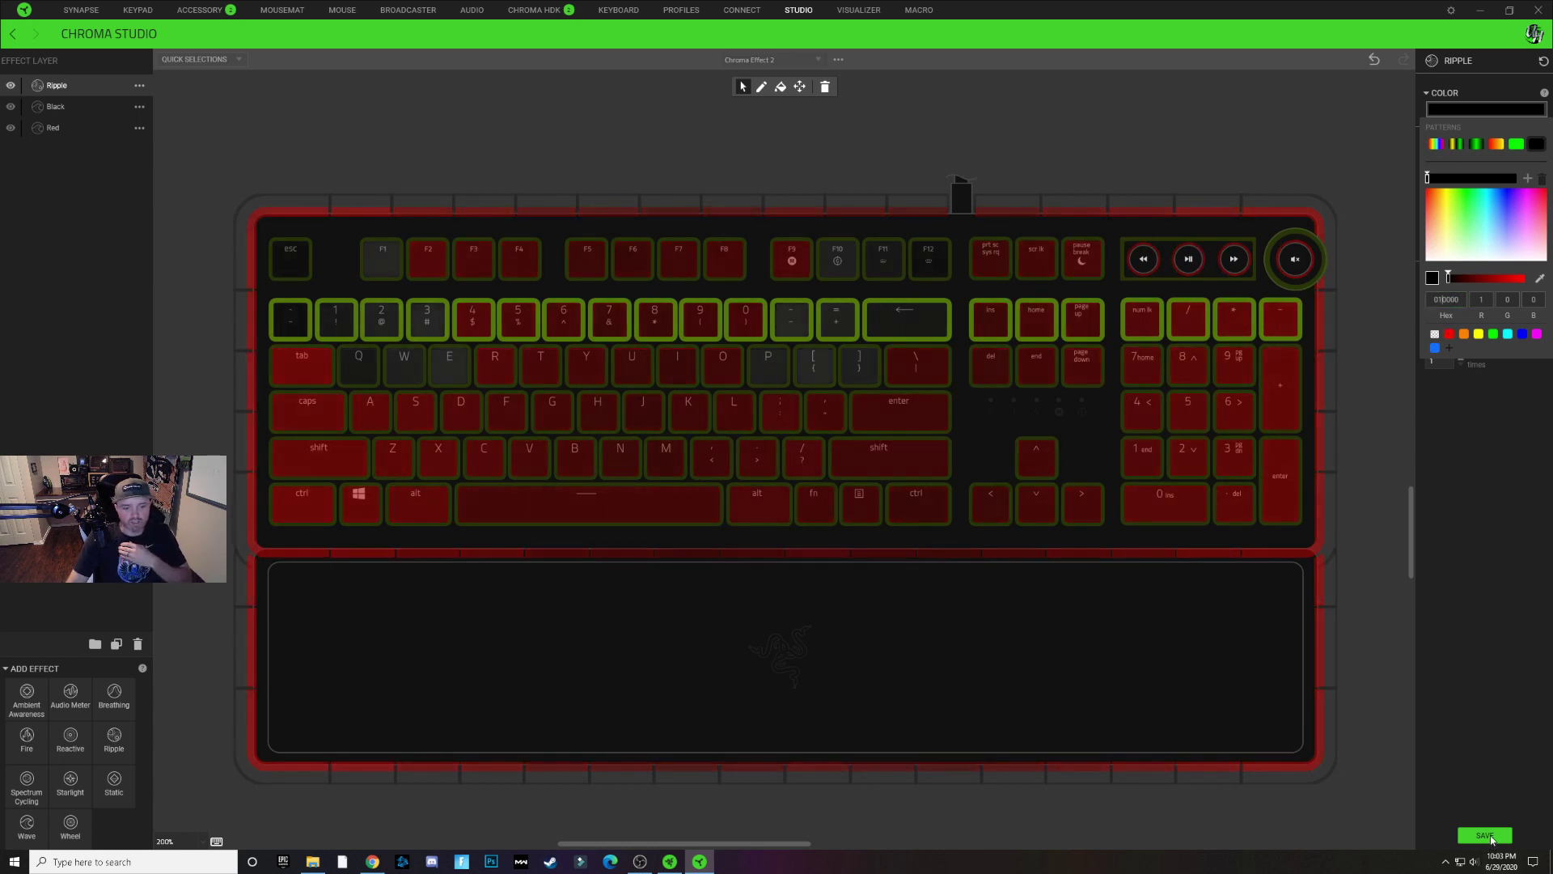
click(1486, 836)
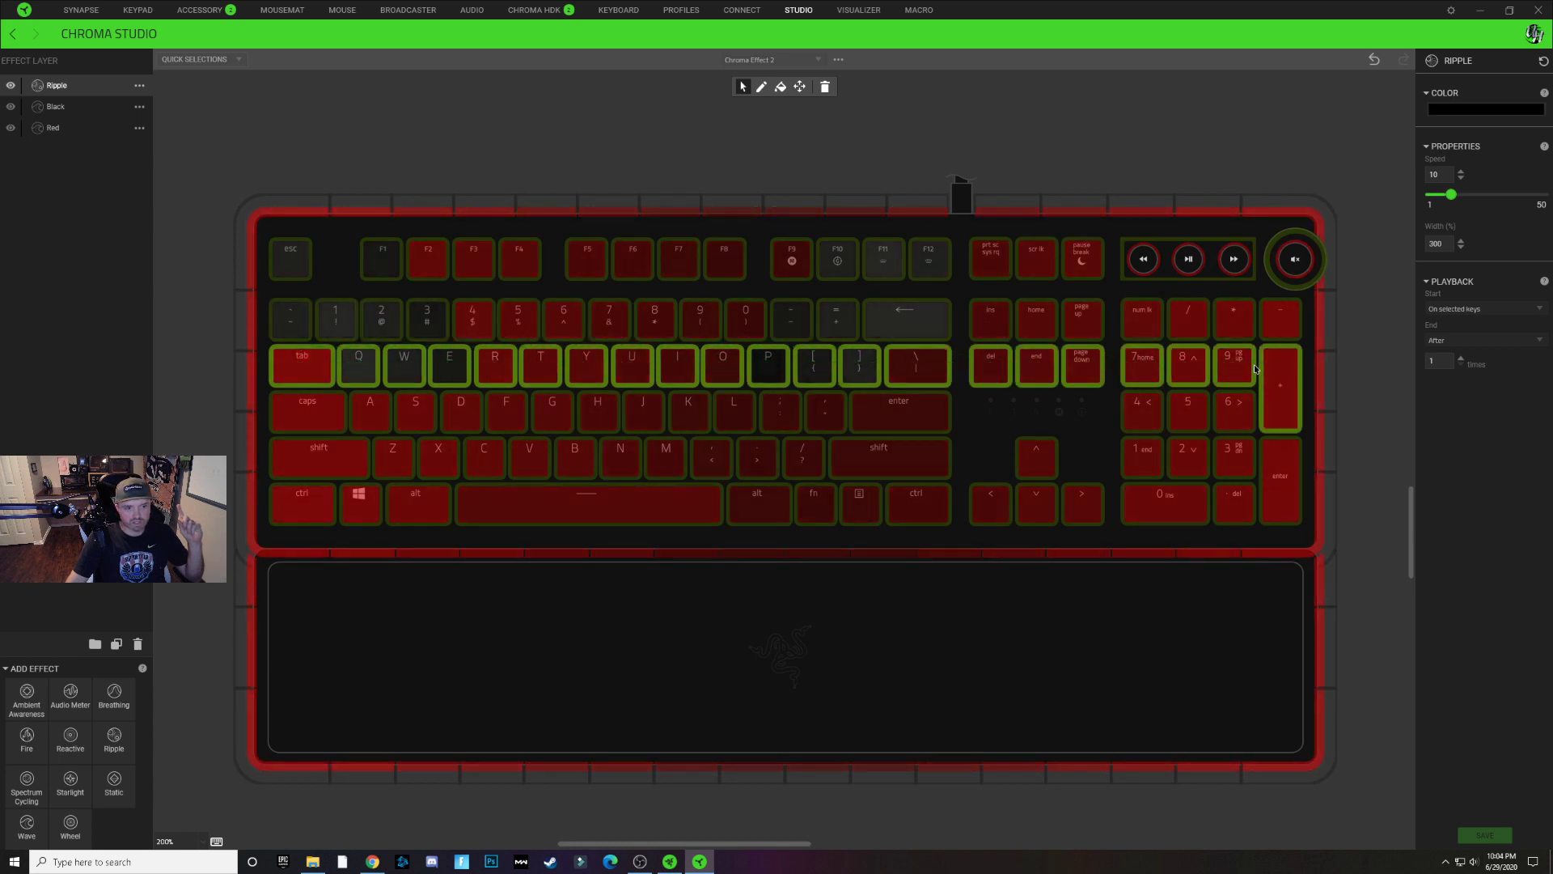
Set the ripple color of the Tab row, across to the numpad plus key, to hex 000100
click(1431, 109)
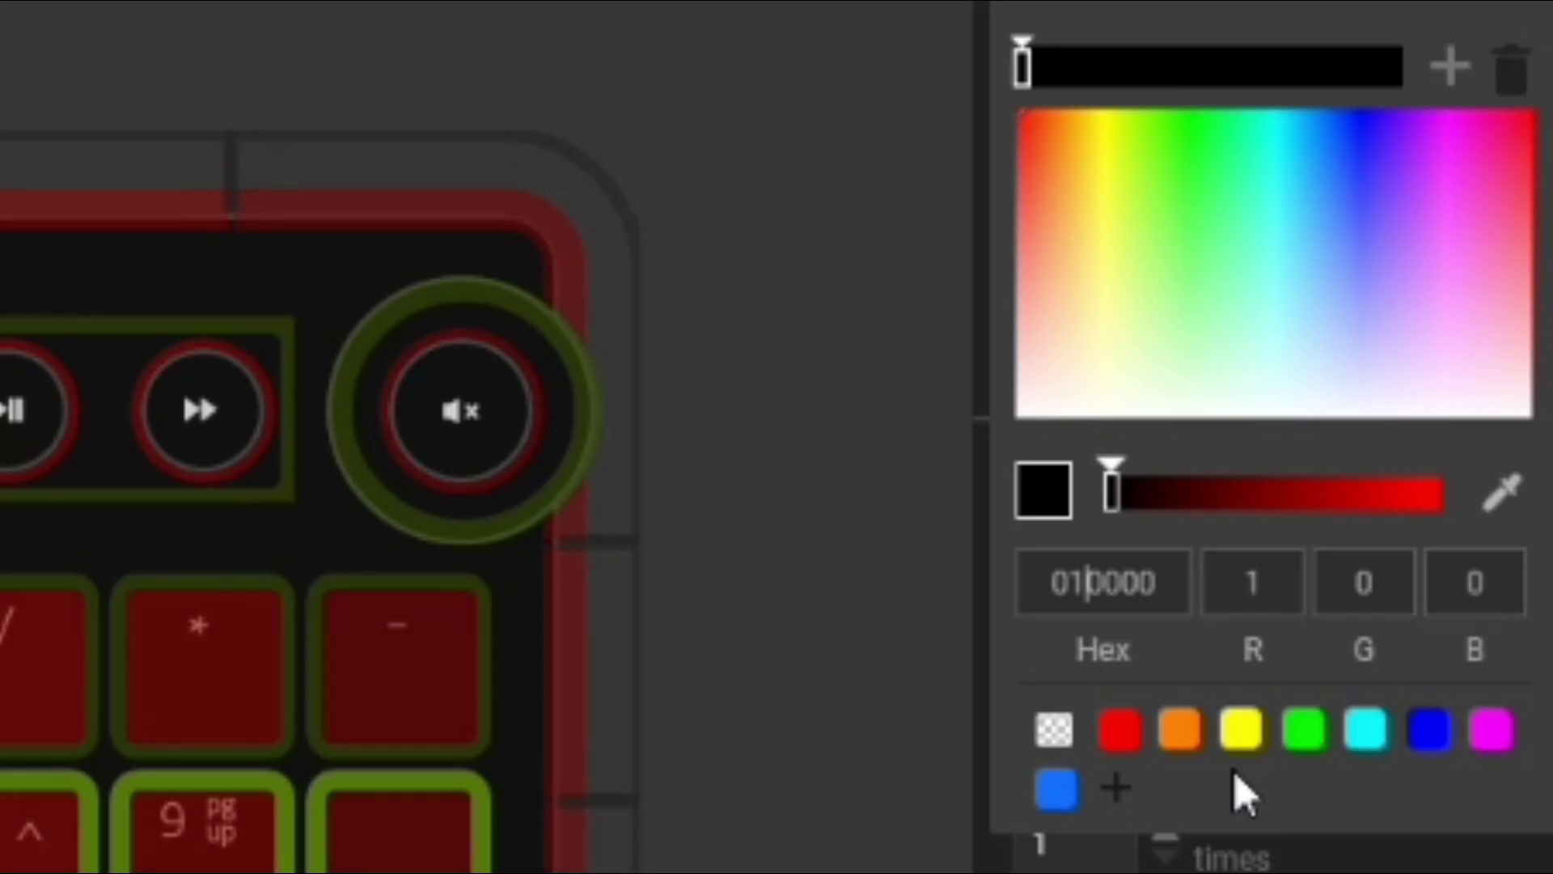
key(BackSpace)
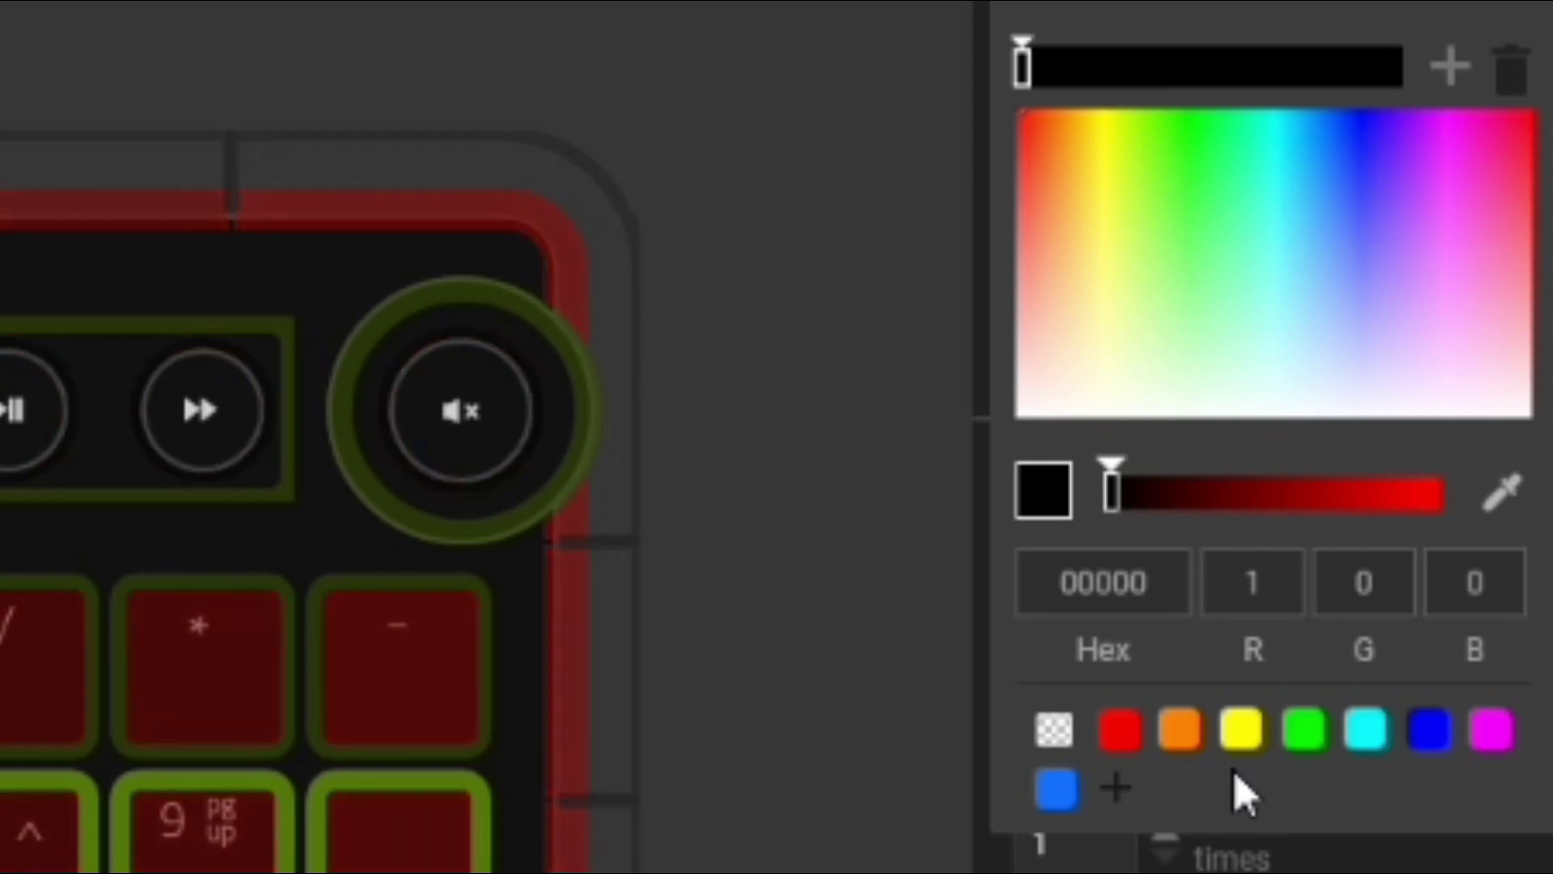
text(1)
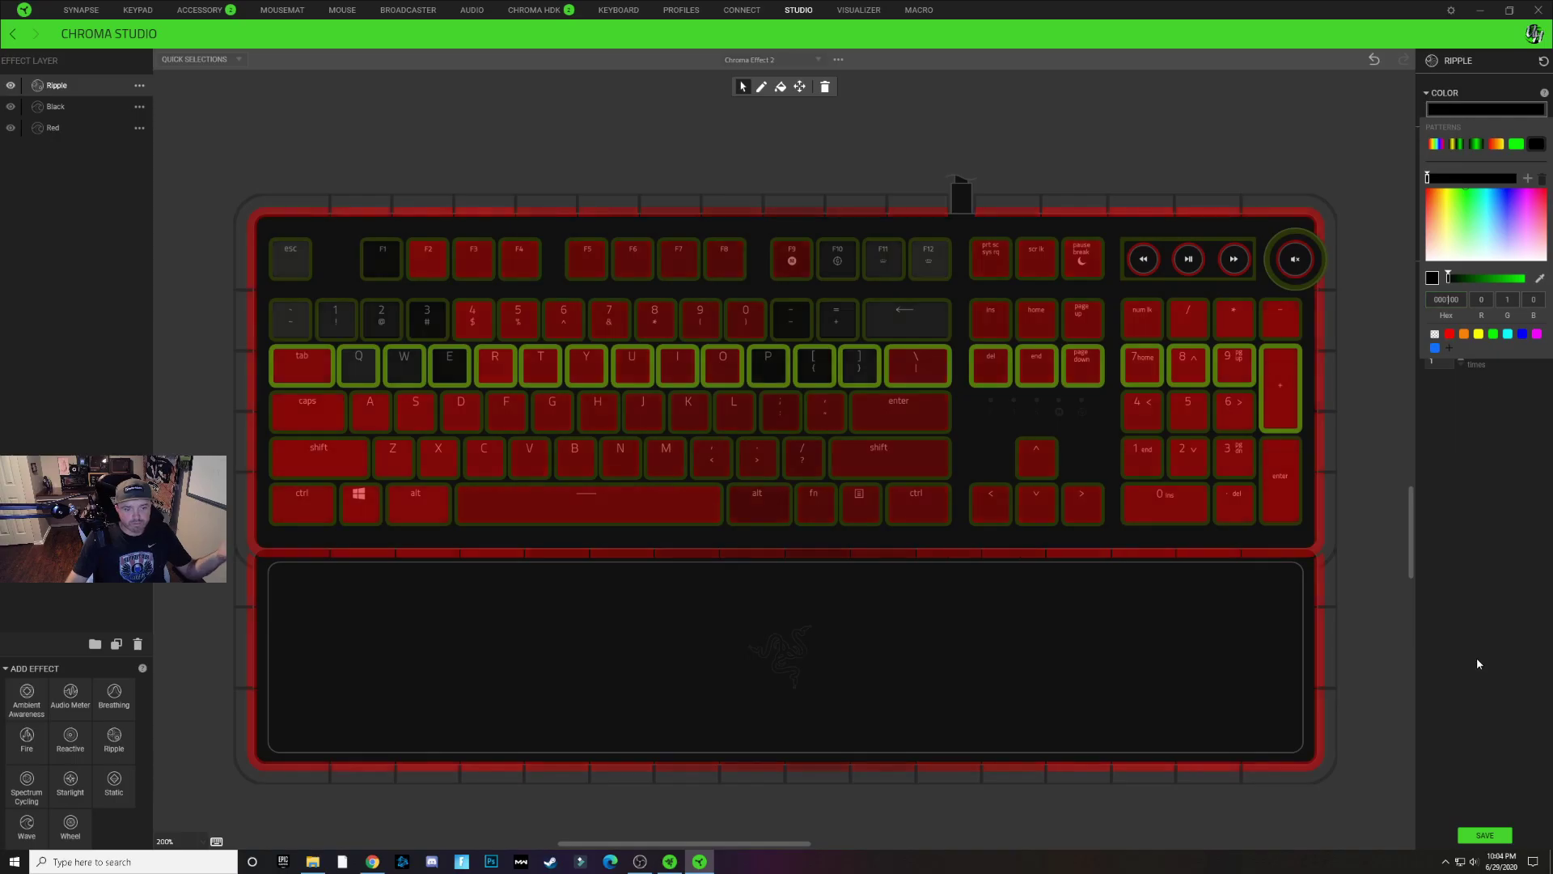
click(1483, 473)
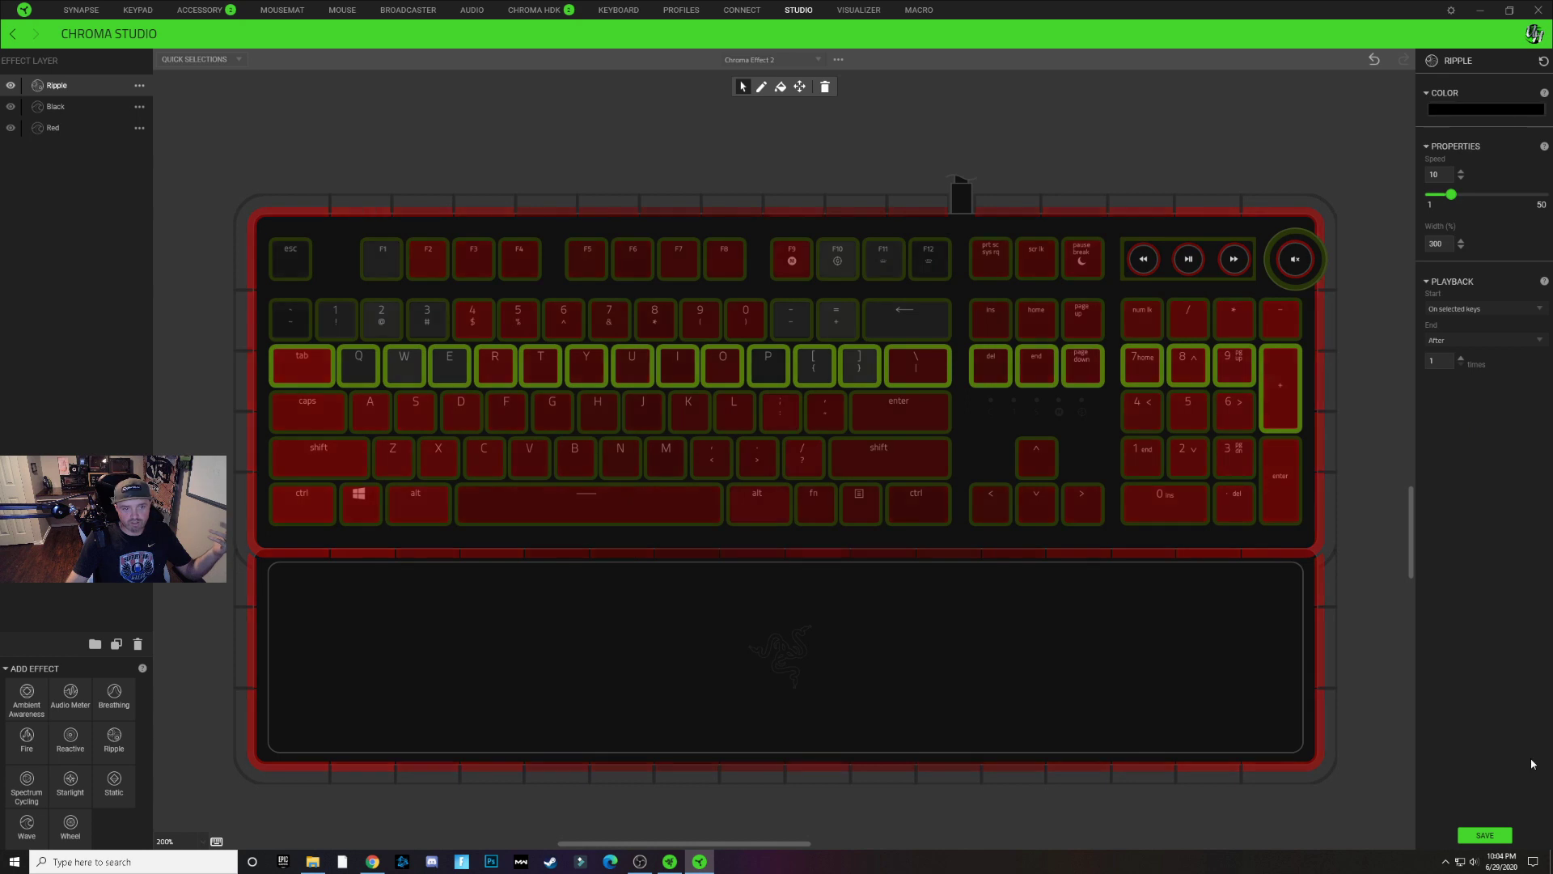
Set the ripple color of the Caps Lock row, including numpad 4 to 6, to hex 010001
click(1334, 182)
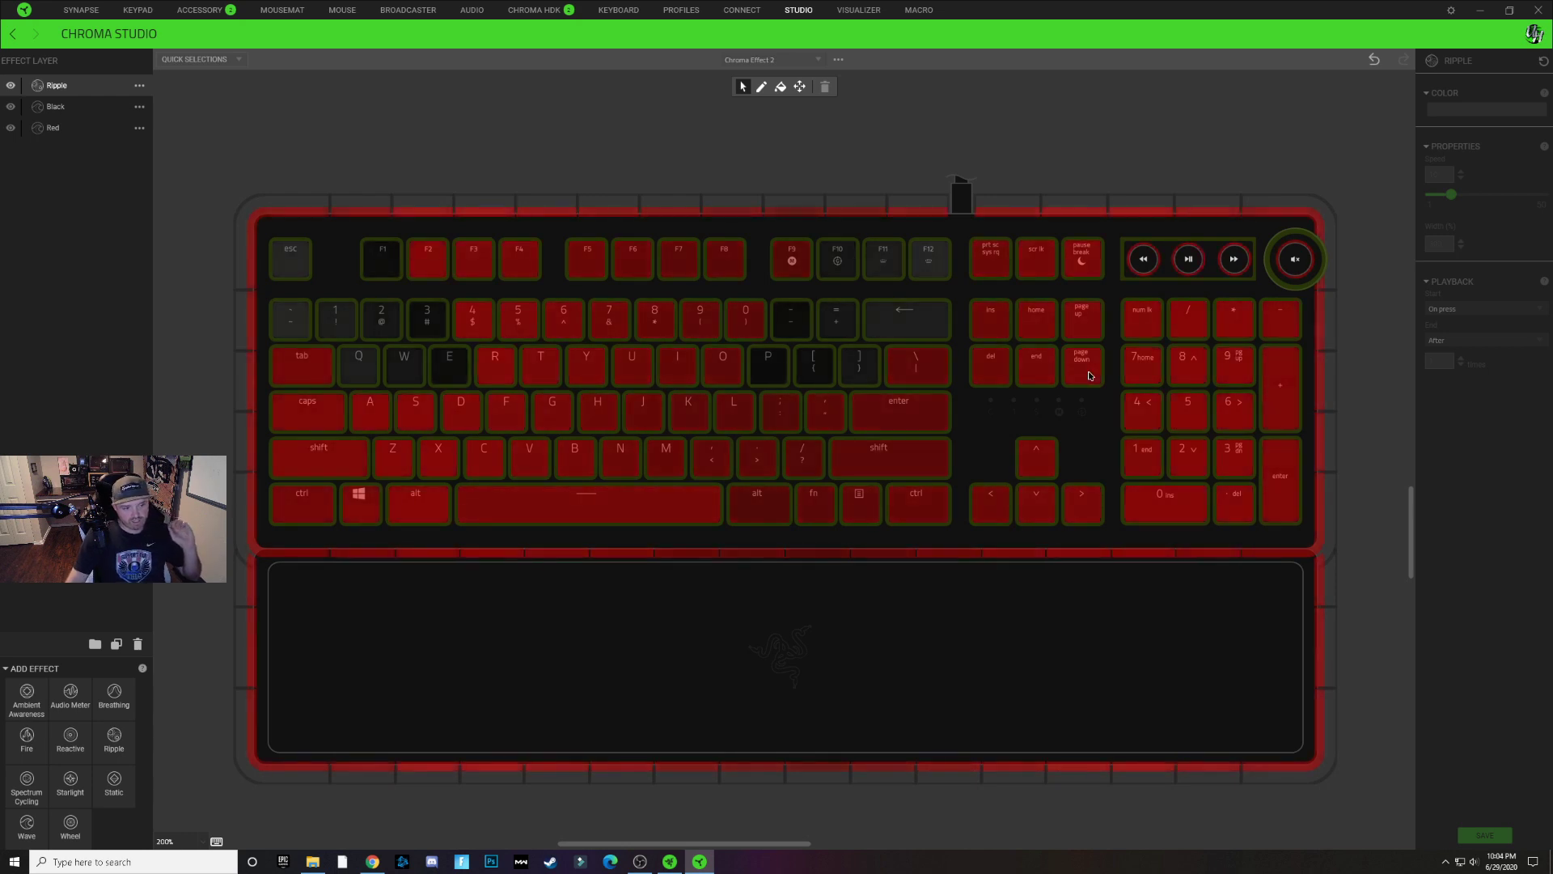
mouse_move(1090, 377)
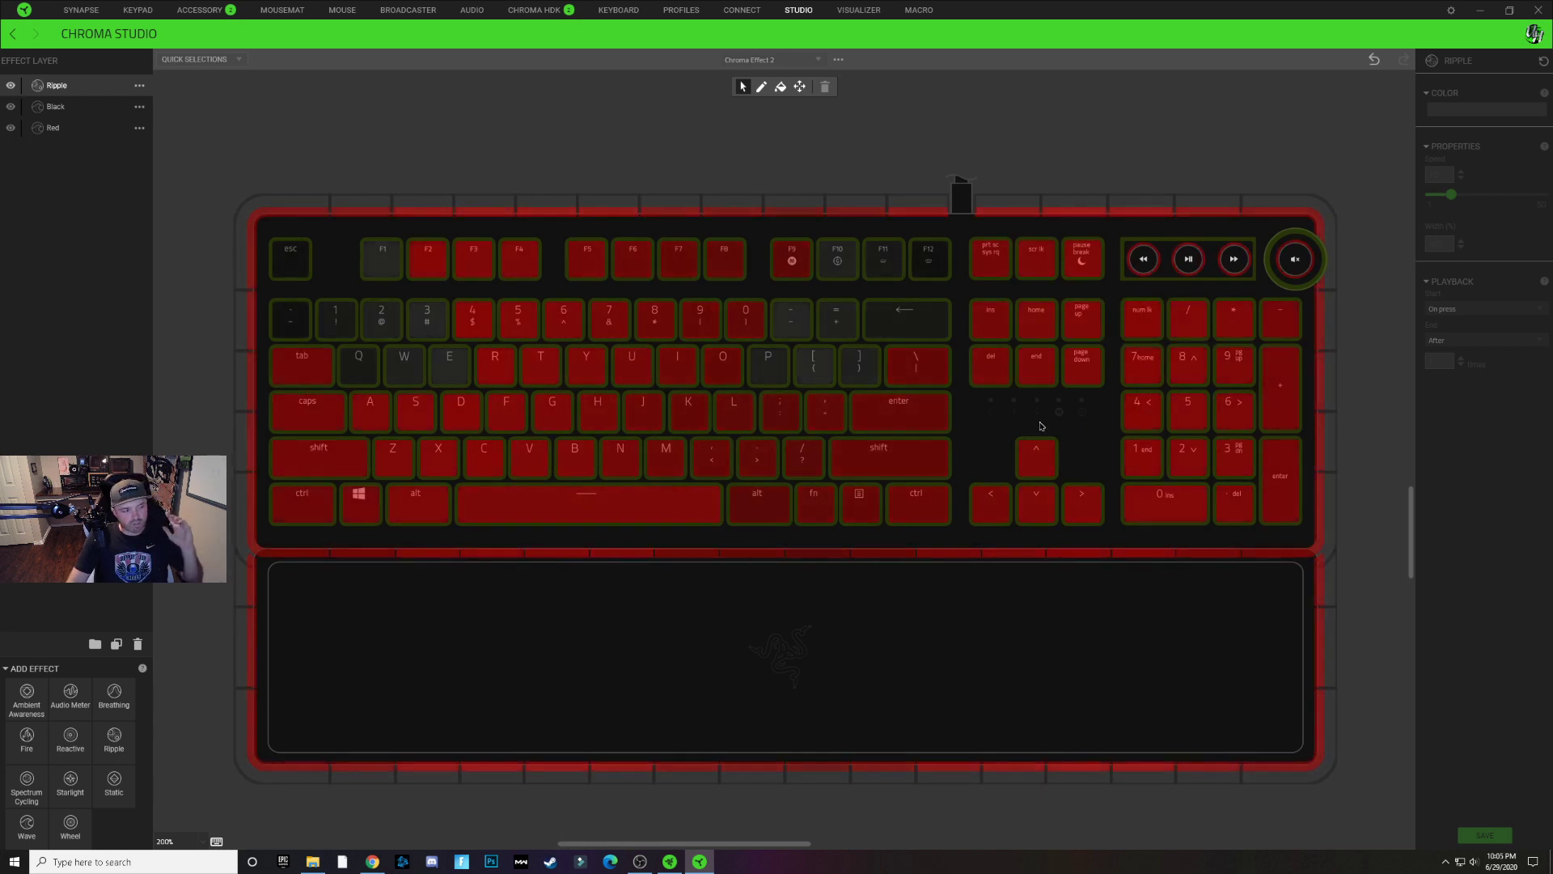
drag(478, 416, 1240, 403)
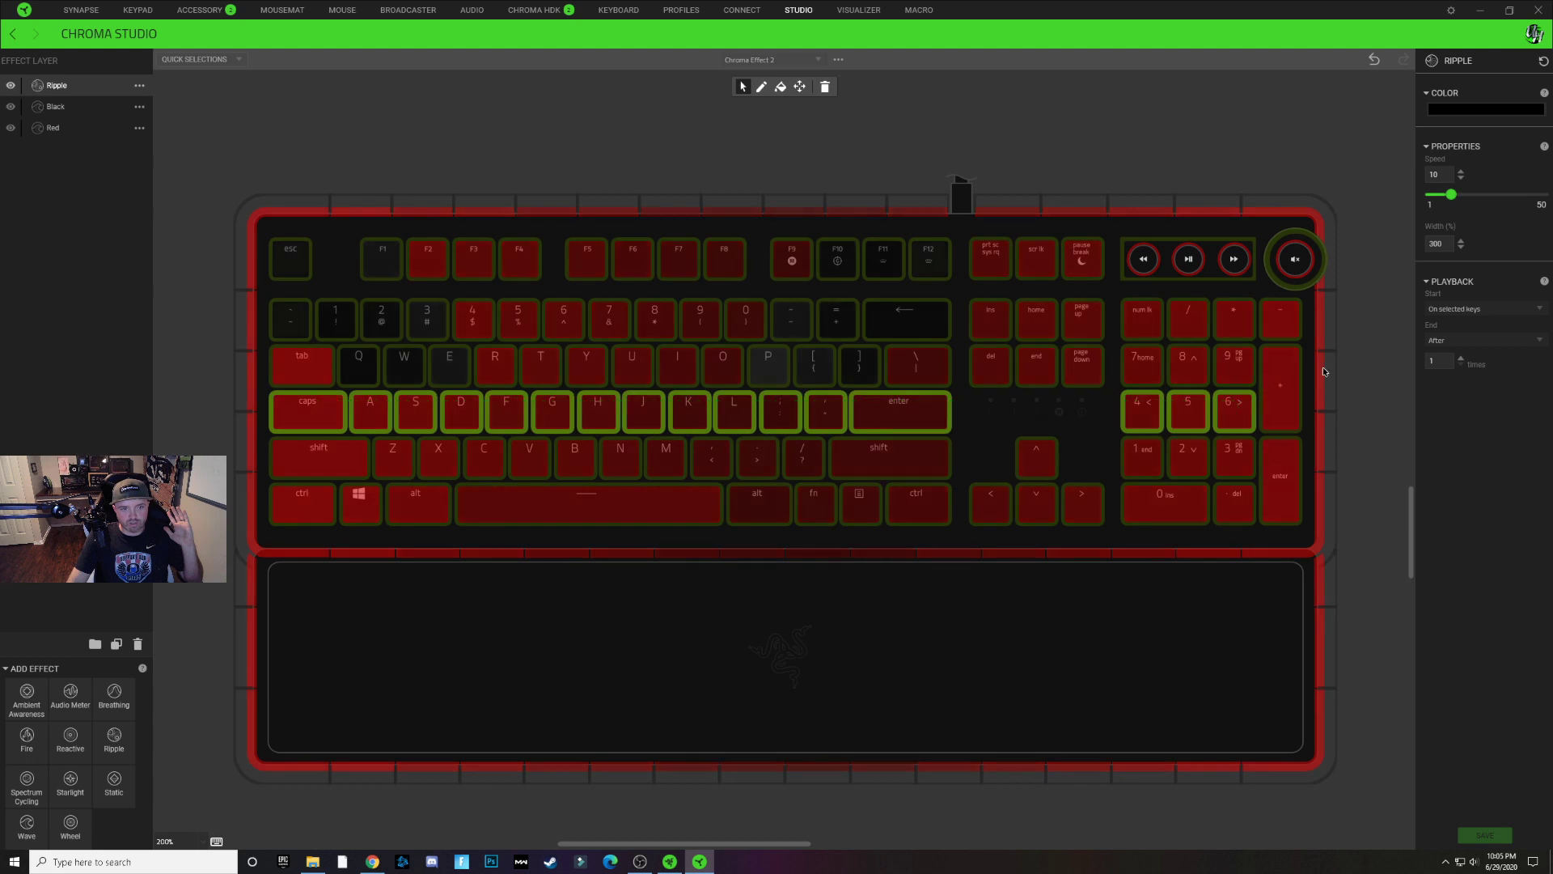
click(1463, 113)
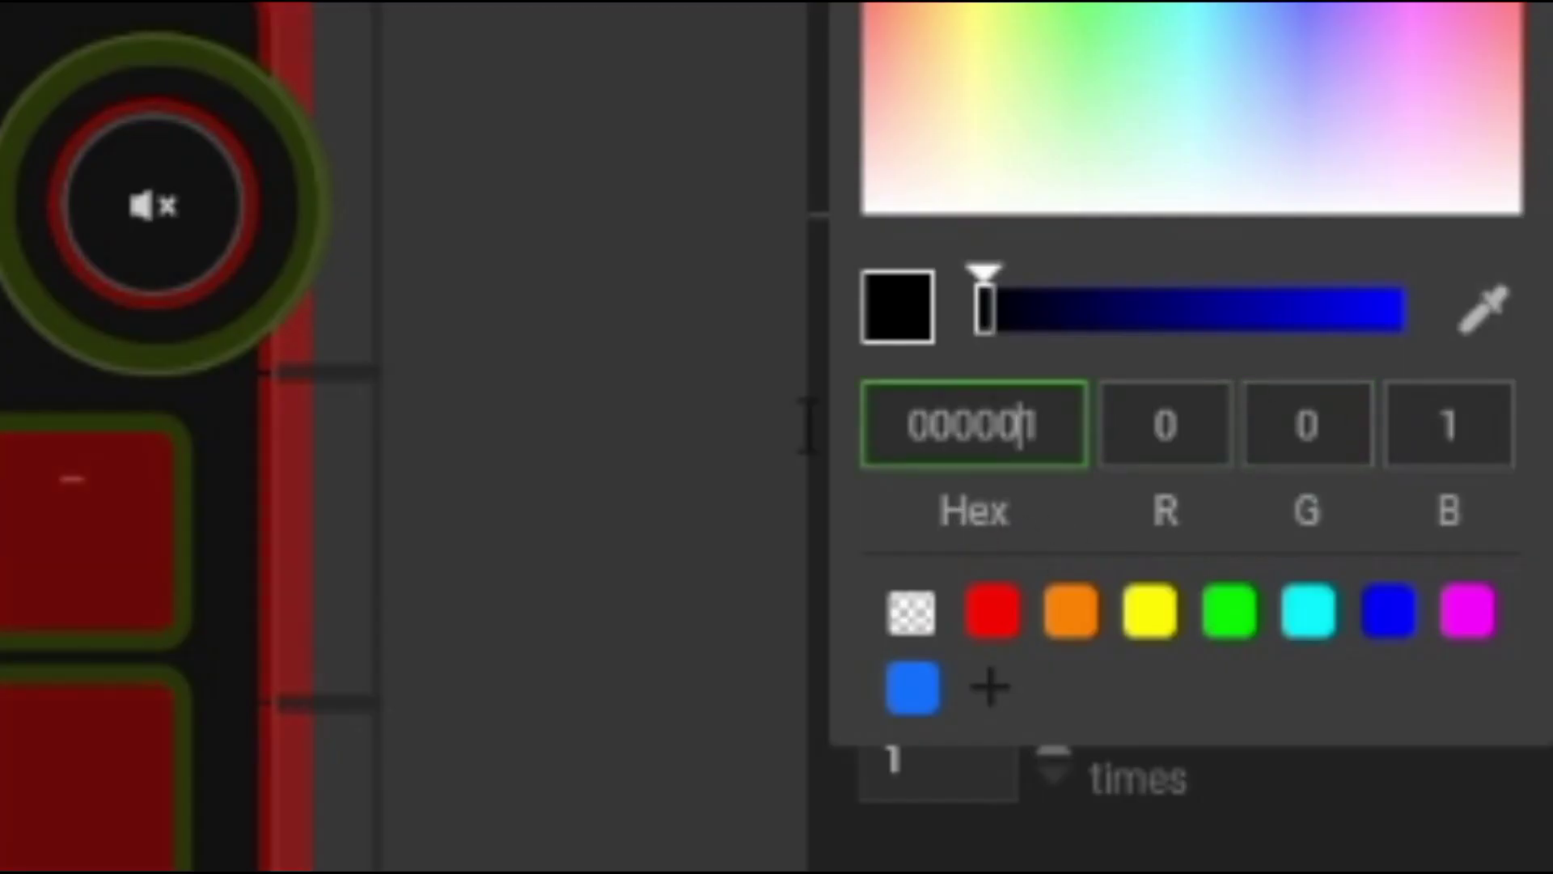
double_click(1060, 428)
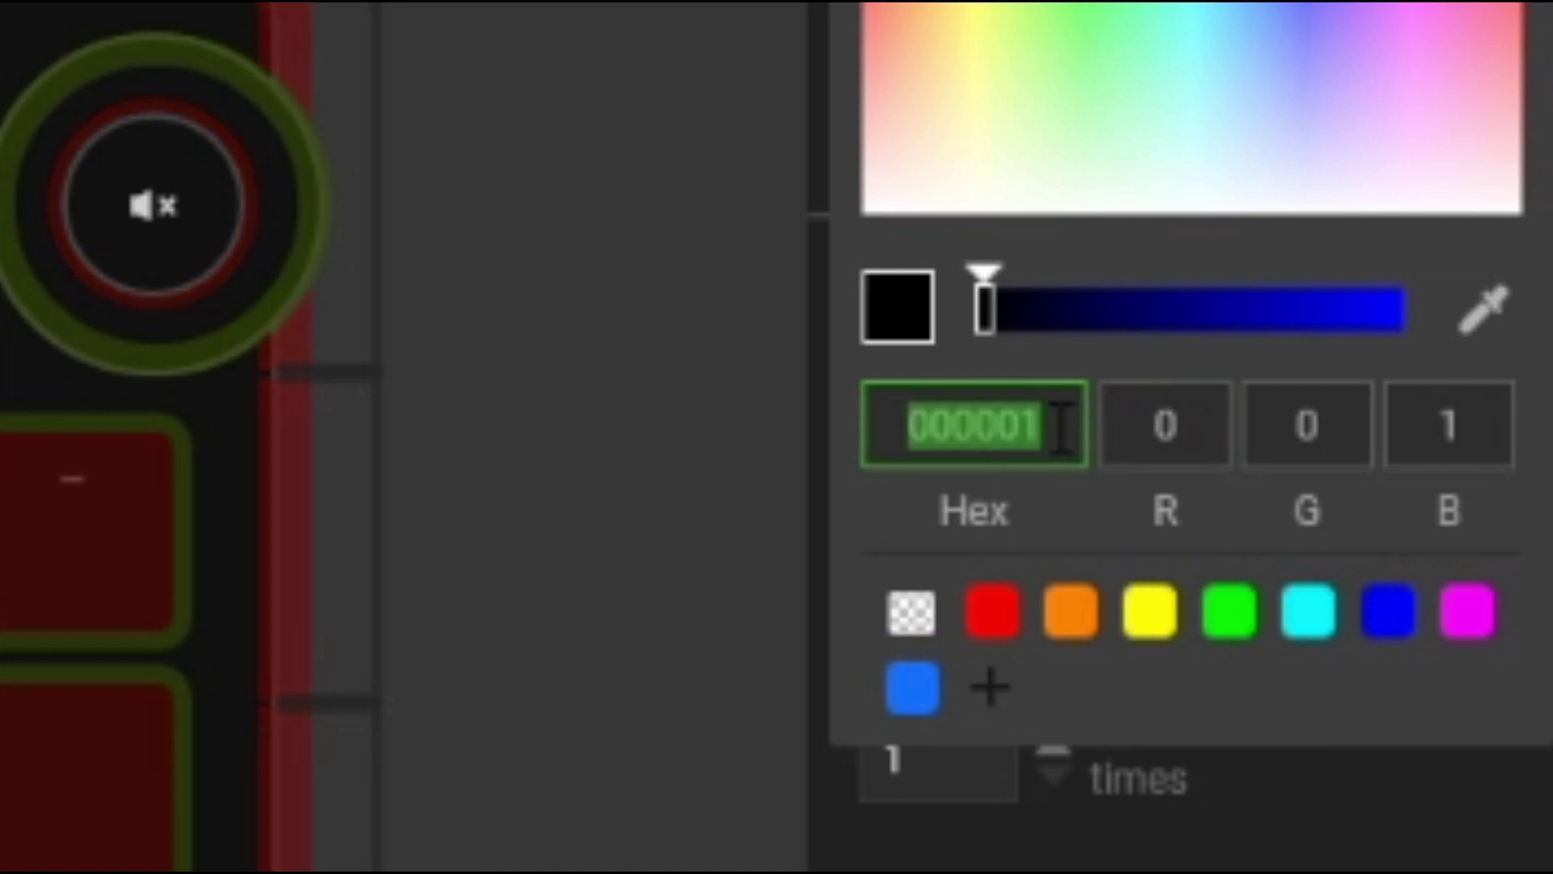
click(941, 437)
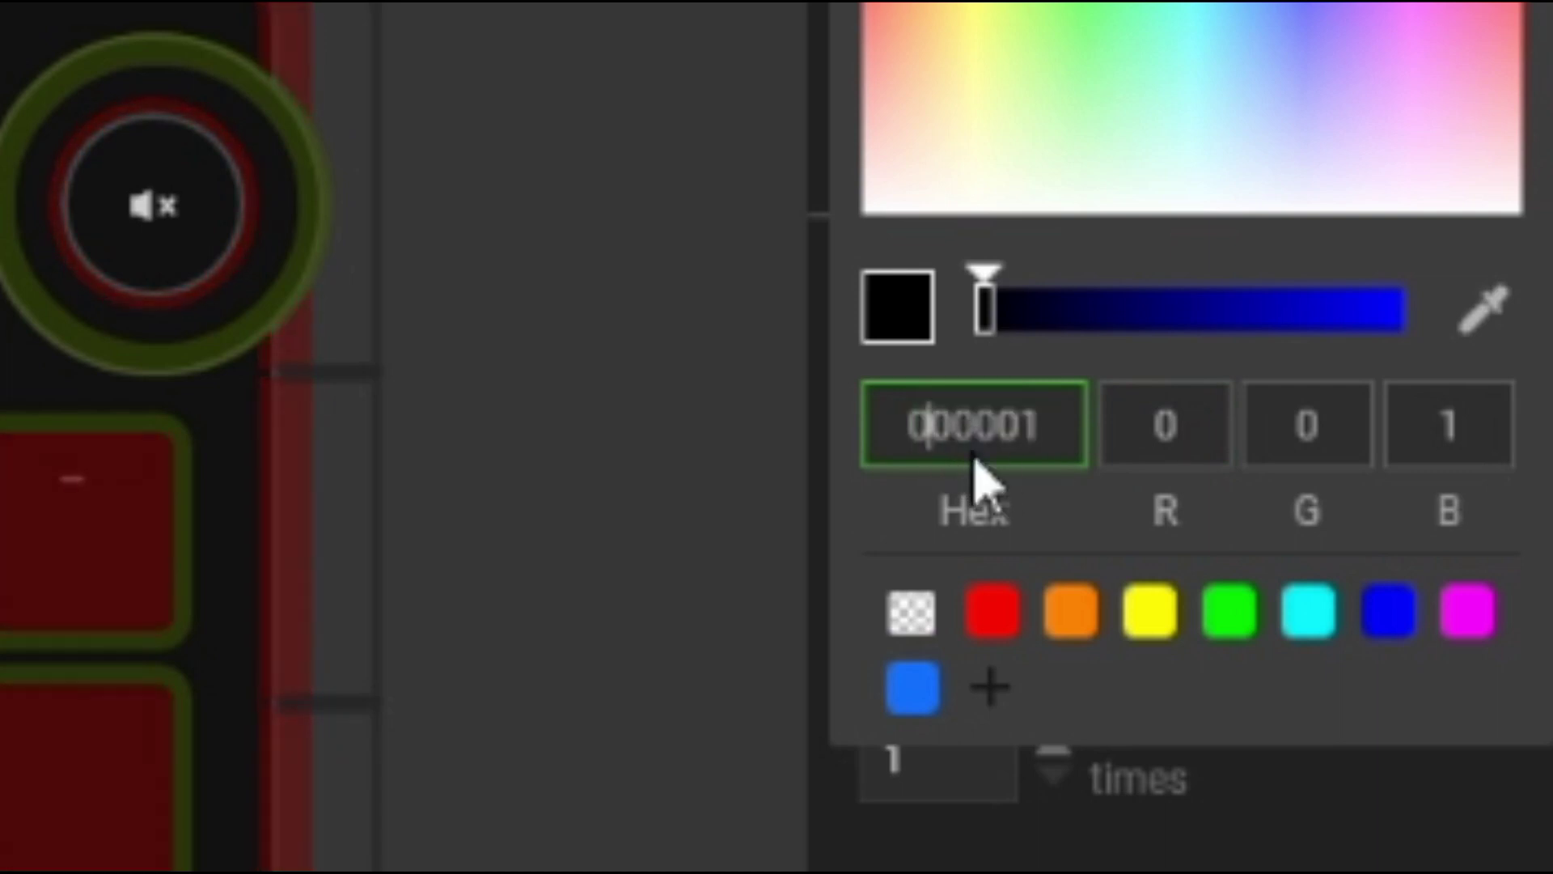
text(1)
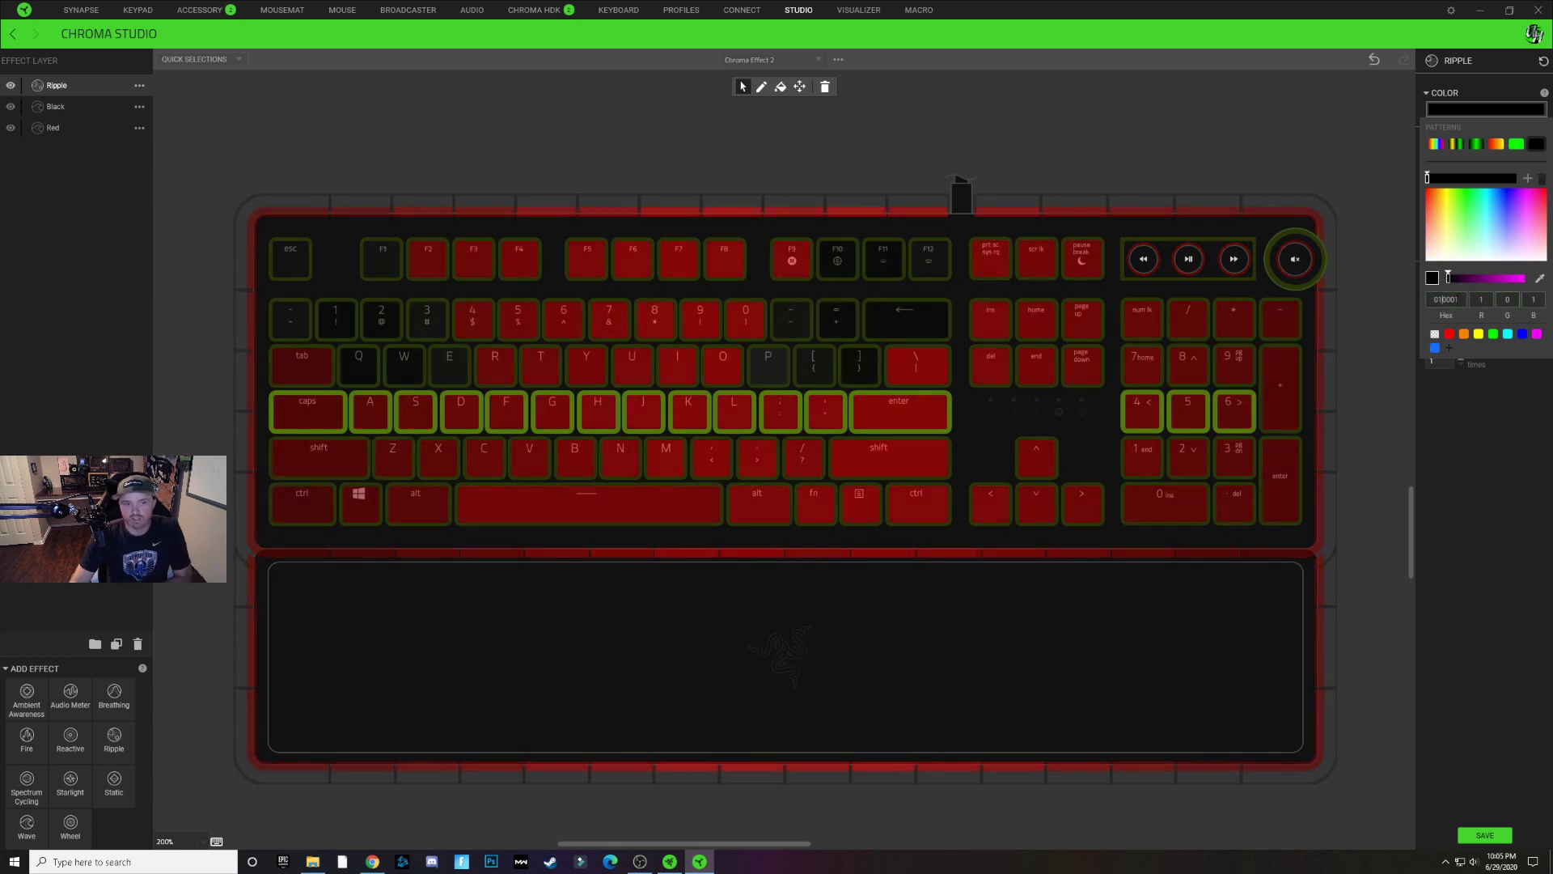
click(1416, 342)
Set the ripple color of the Shift row, including the up arrow and numpad 1 to 3, to hex 000101
drag(1209, 457, 1234, 458)
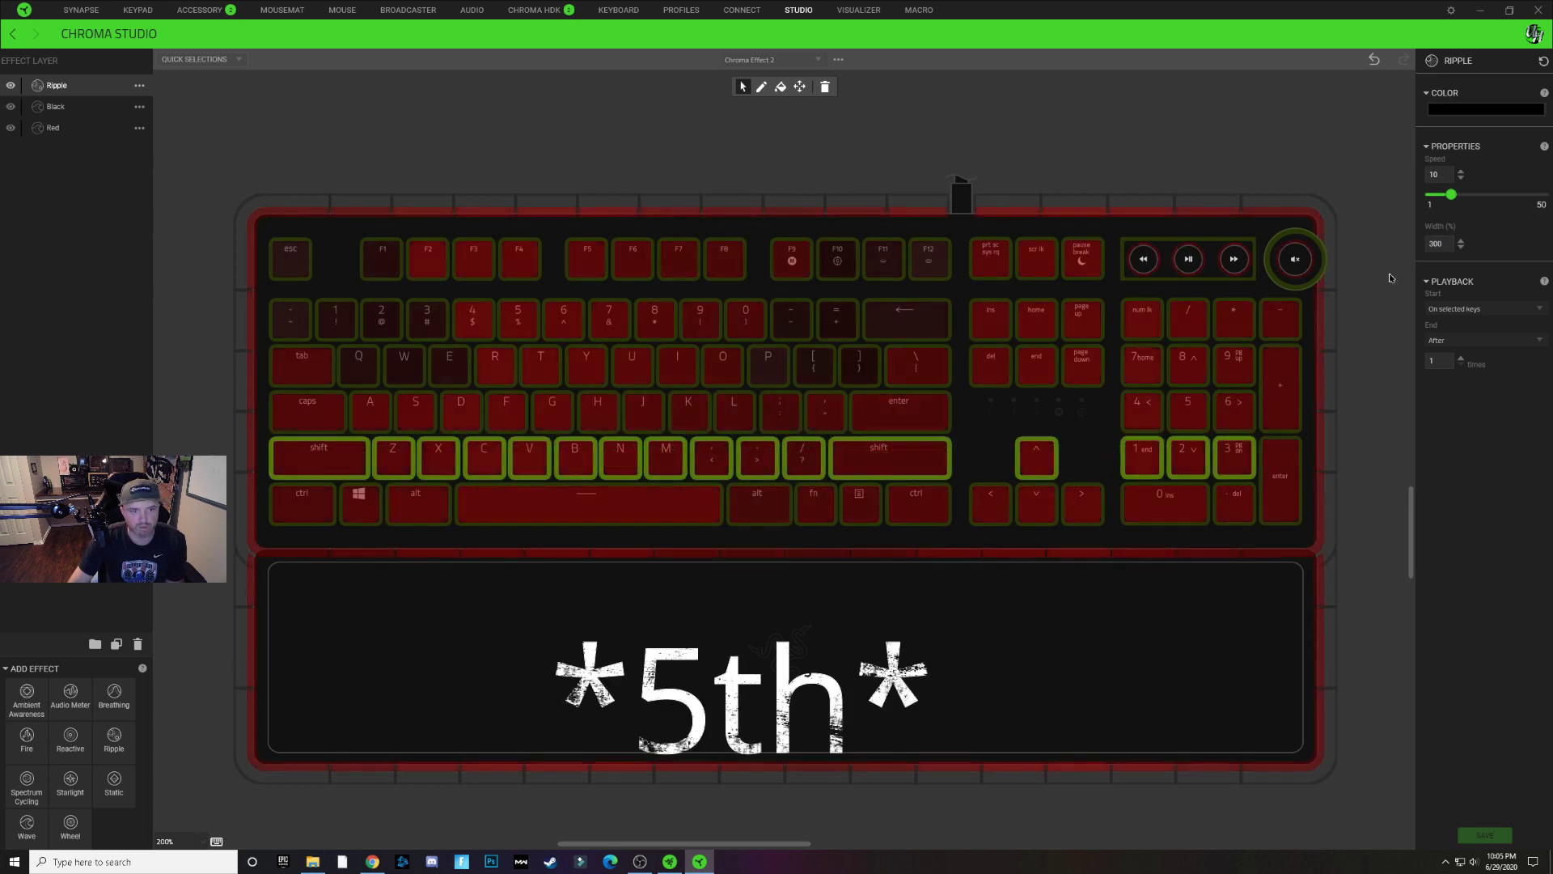
click(1485, 109)
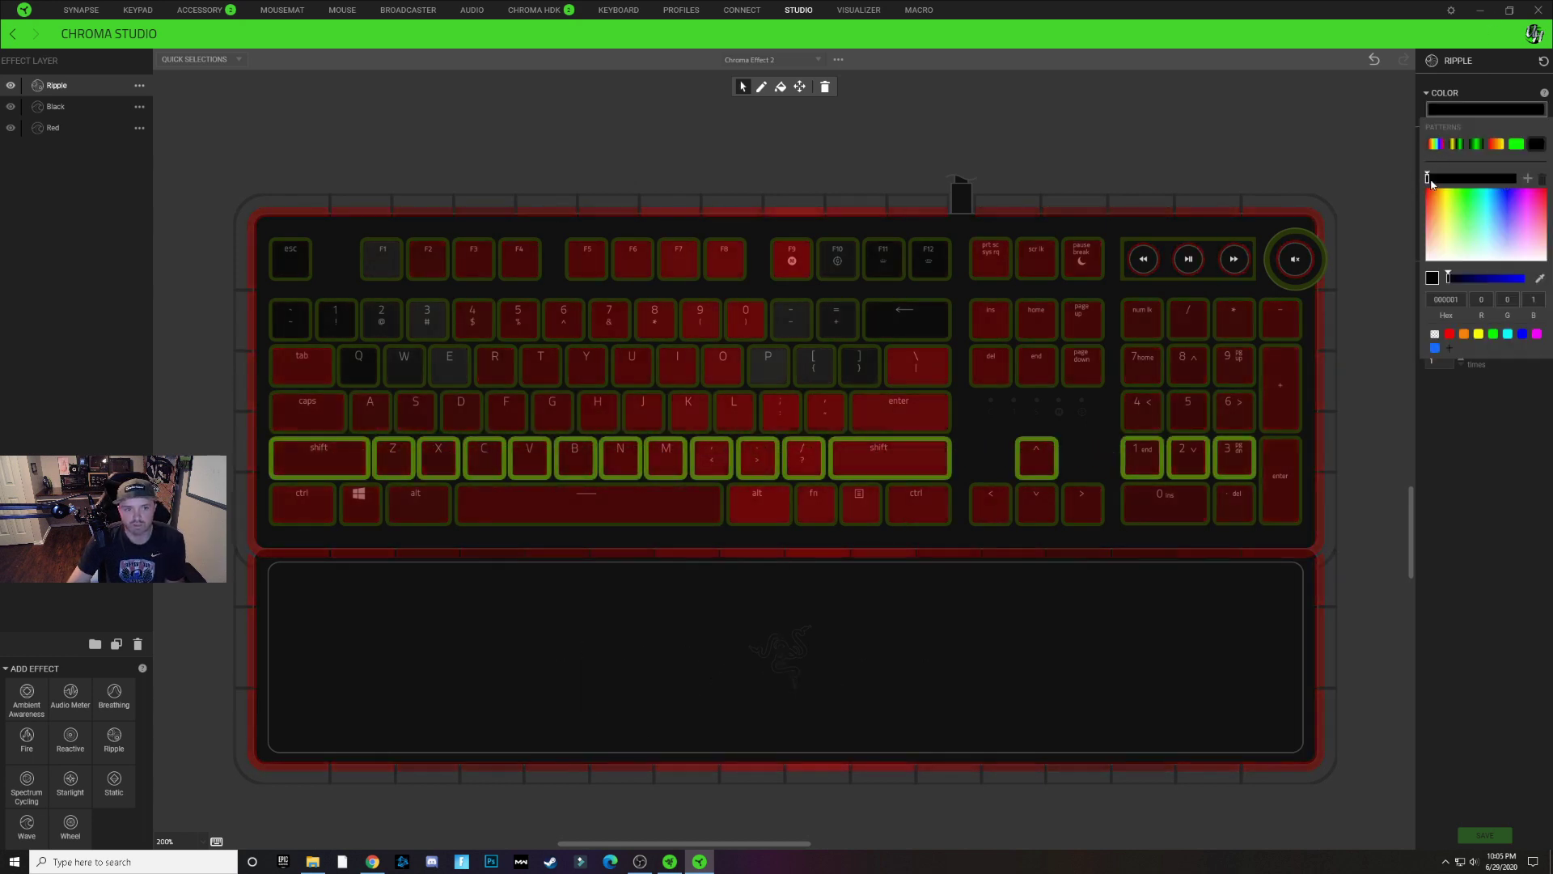
click(1446, 299)
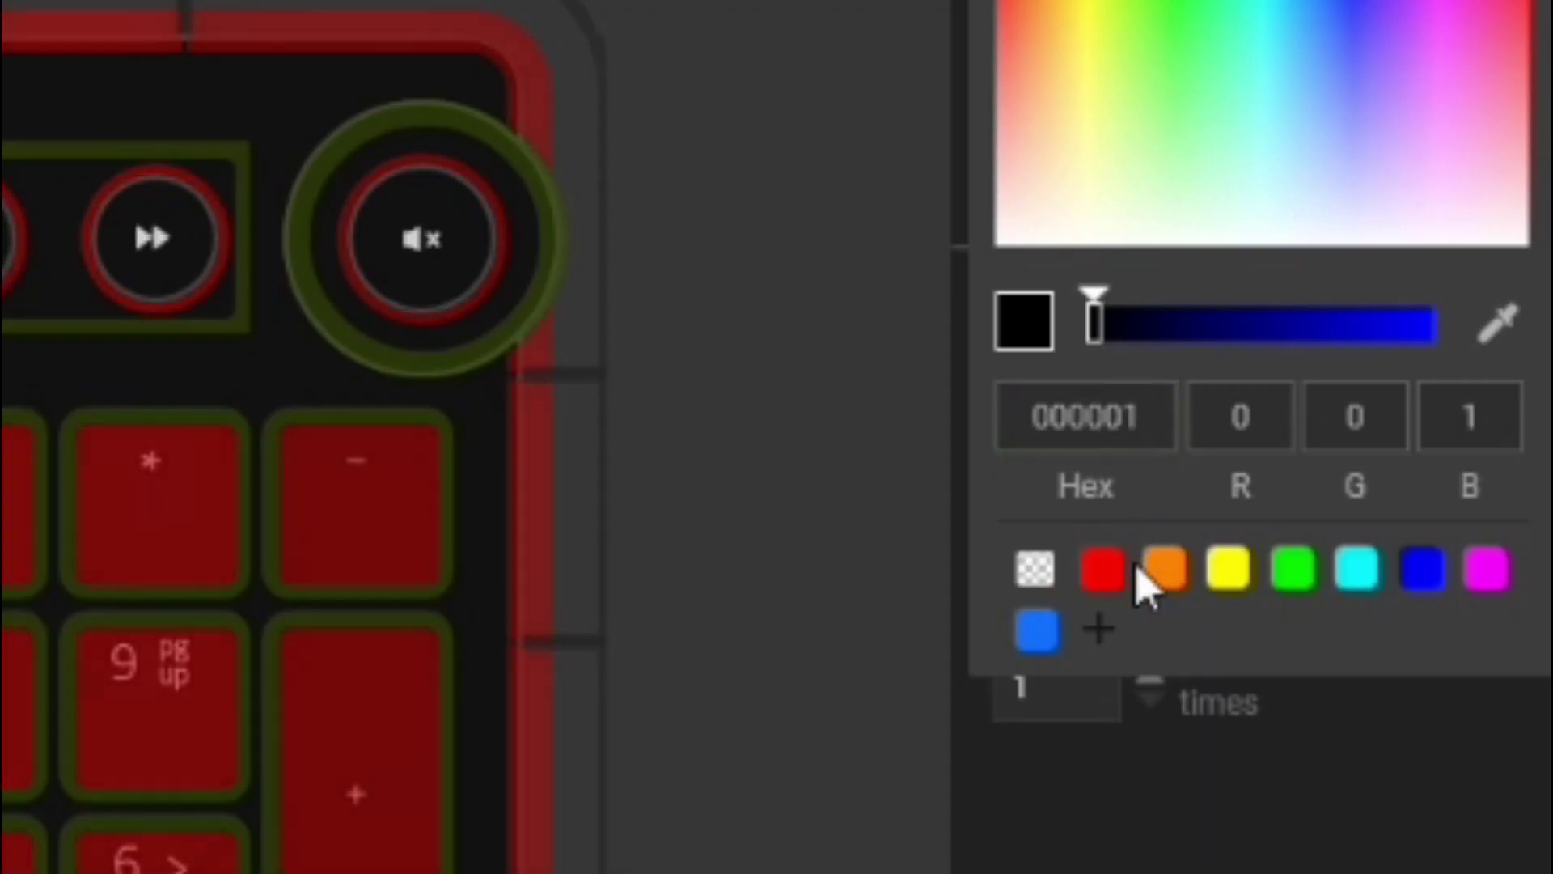
key(BackSpace)
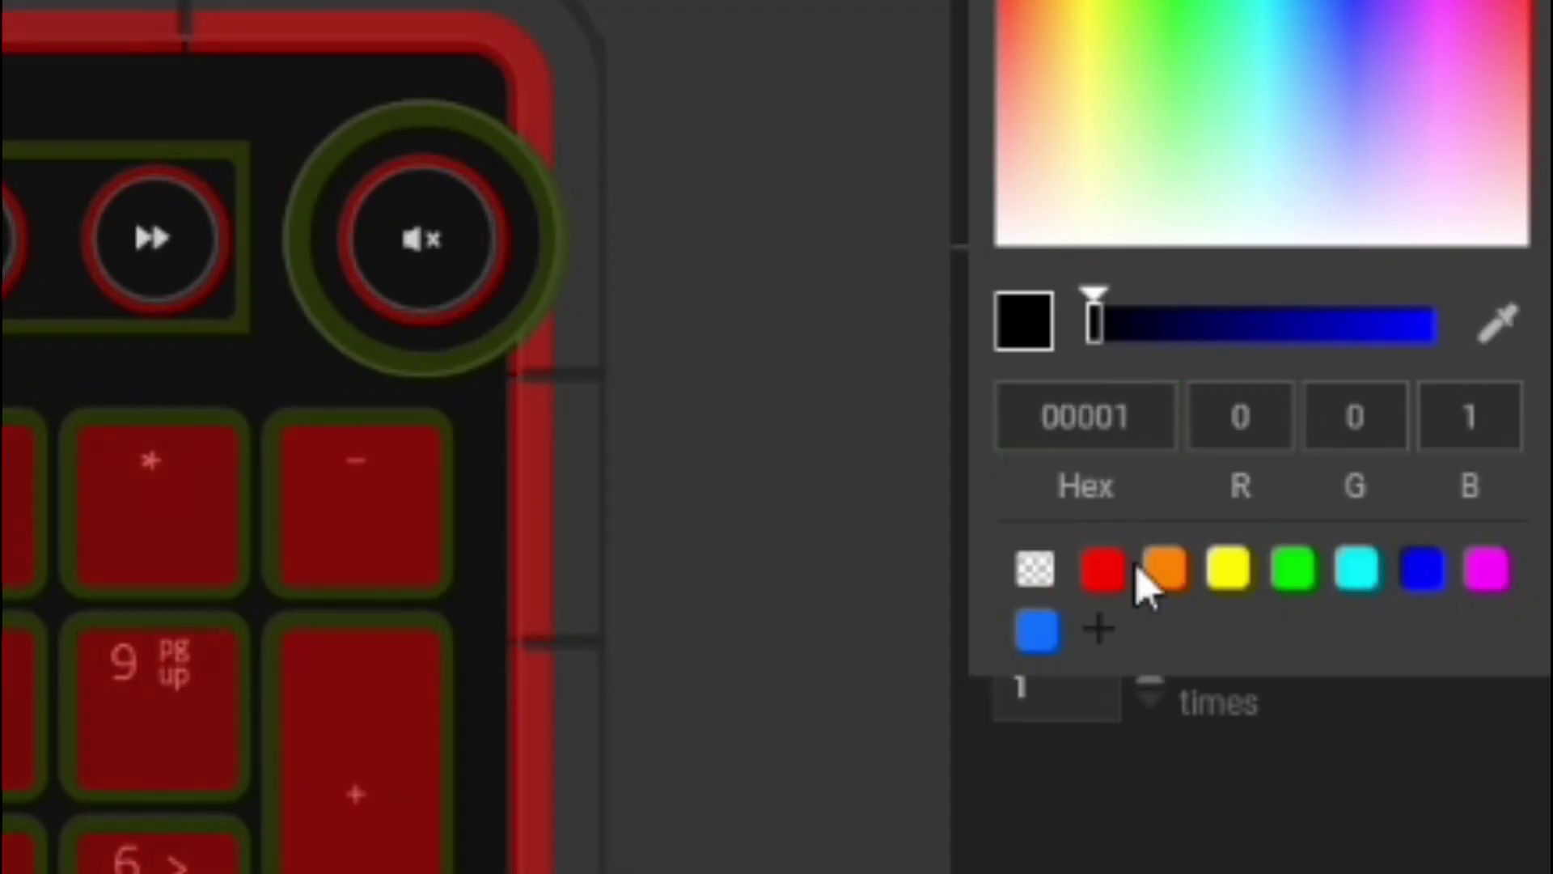
text(1)
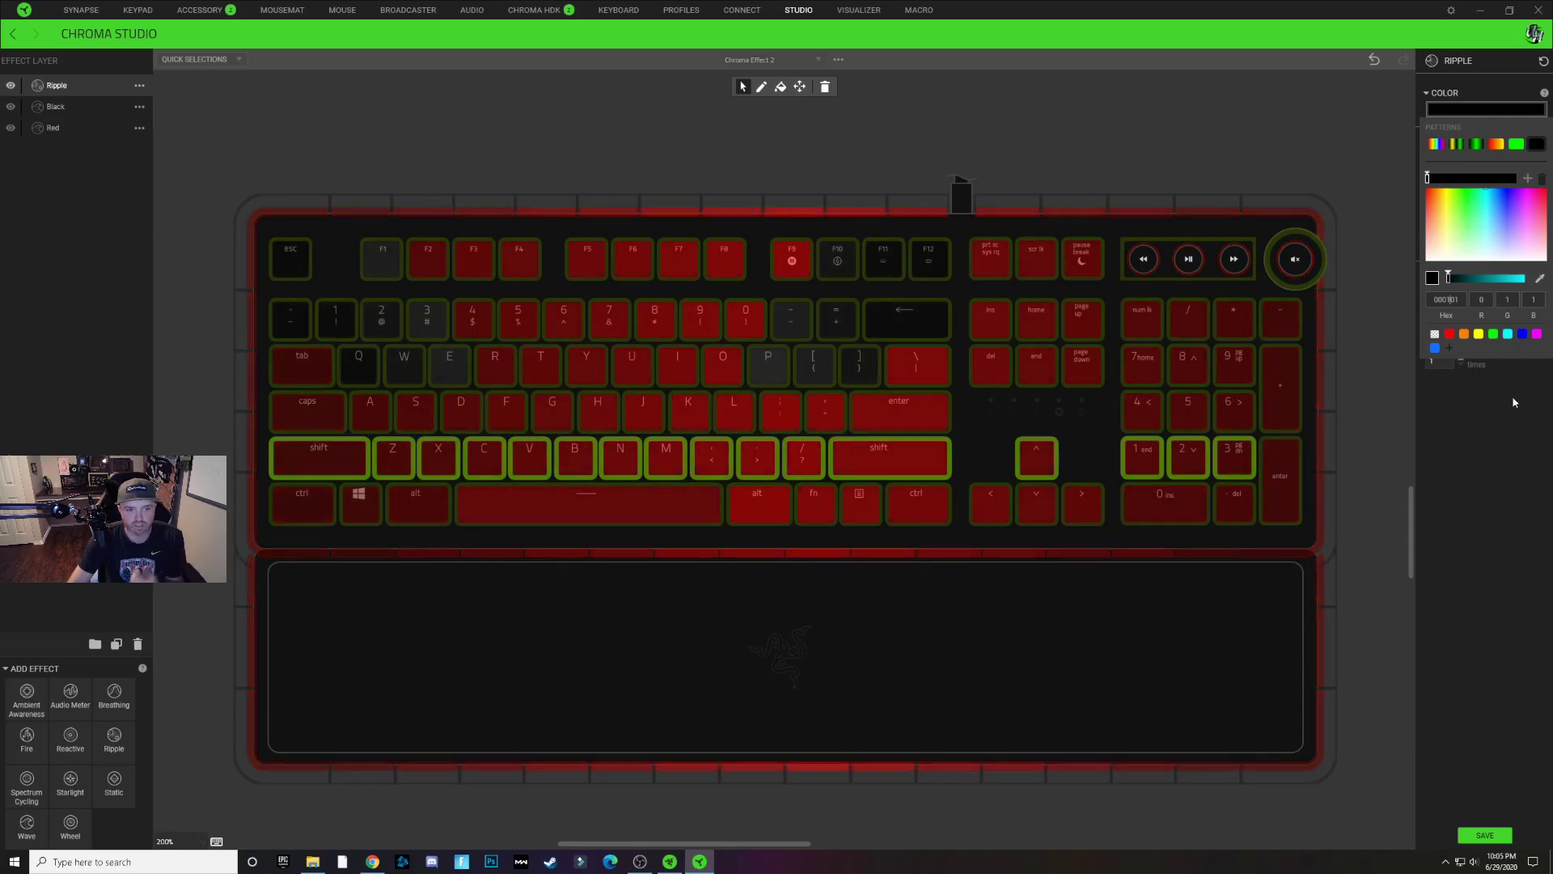
Set the ripple color of the Ctrl row, across to the numpad Enter key, to hex 010100 and save the effect
click(403, 521)
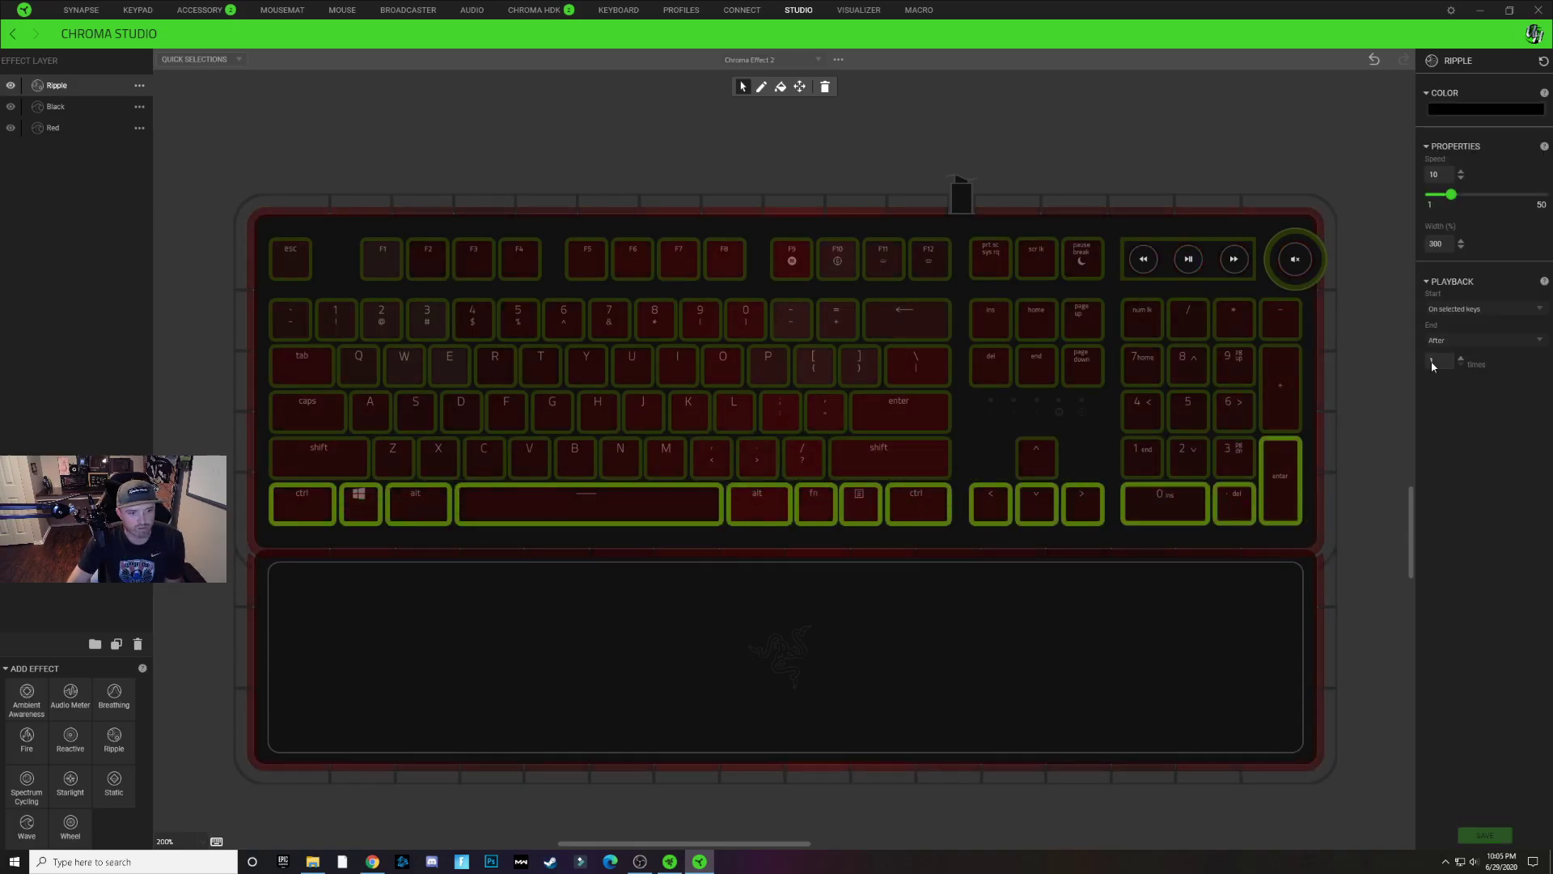
click(1467, 110)
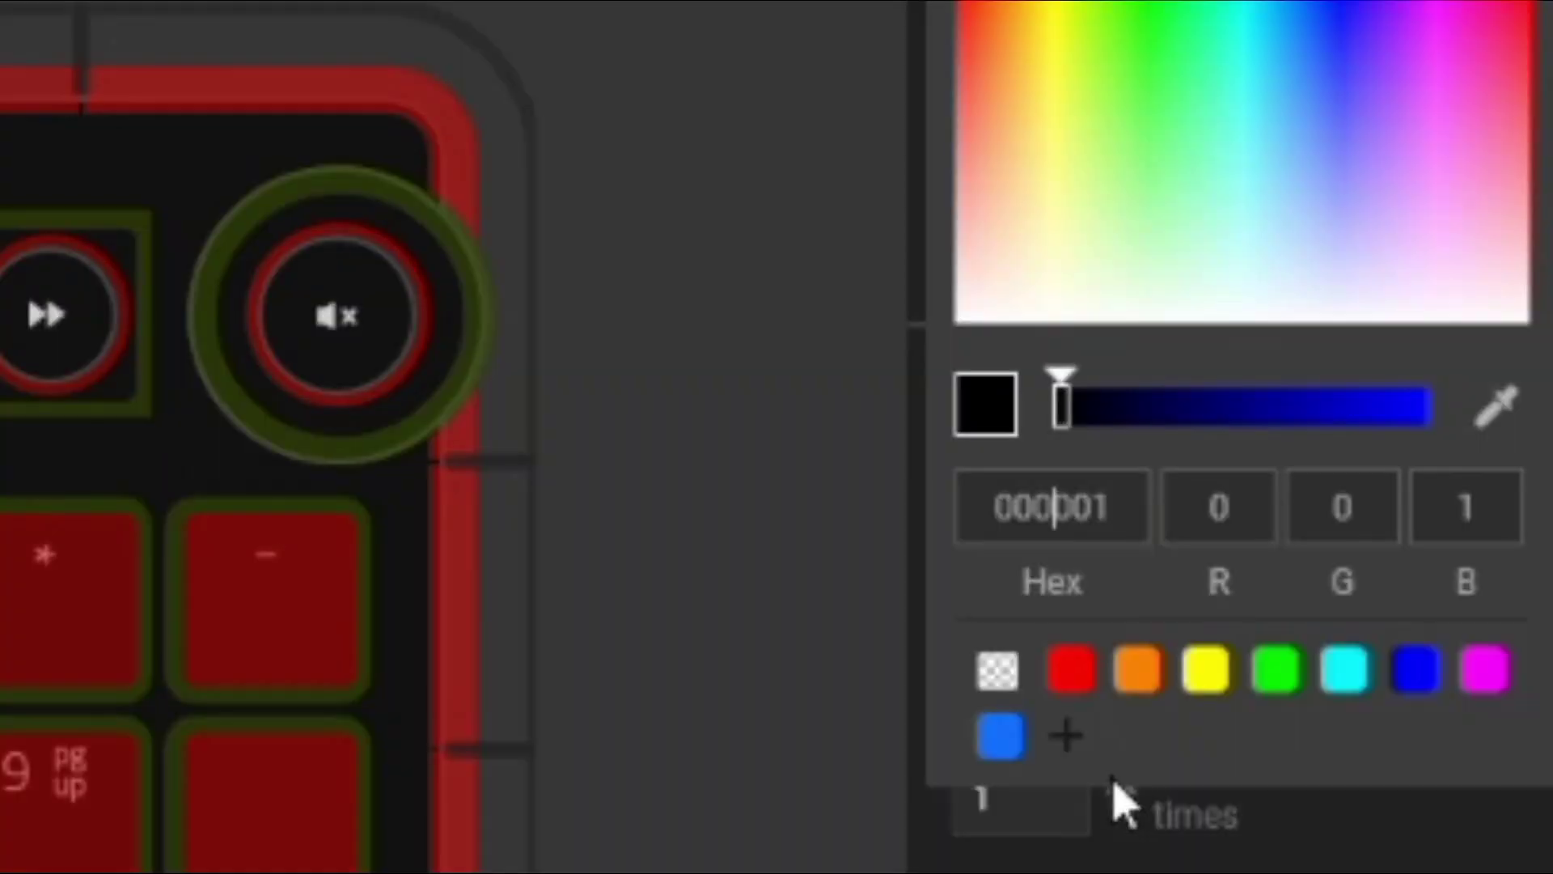
key(BackSpace)
text(1)
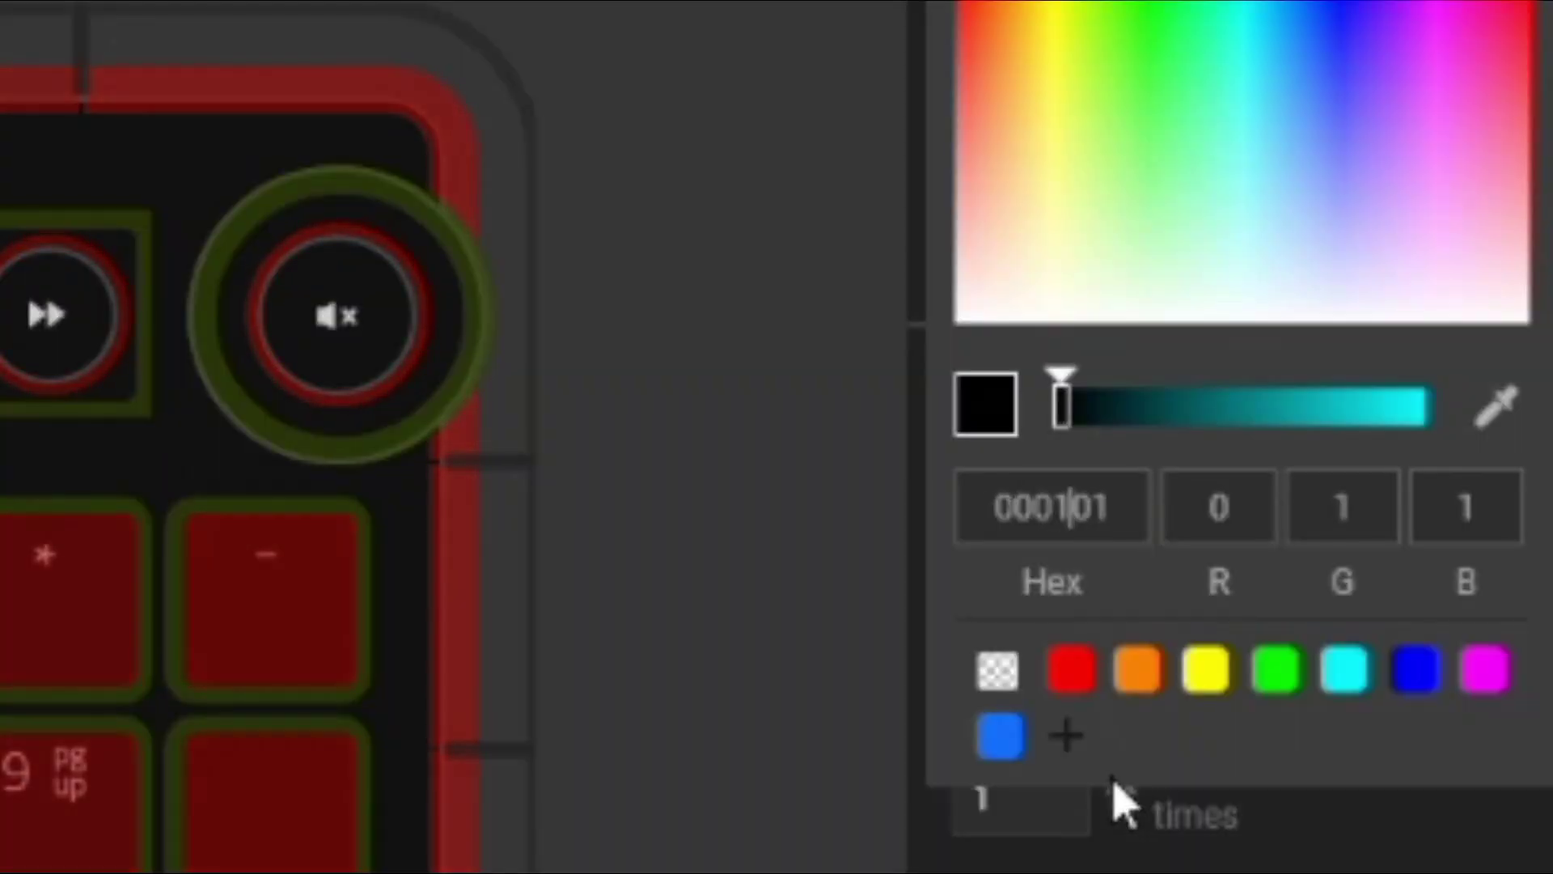
click(1023, 522)
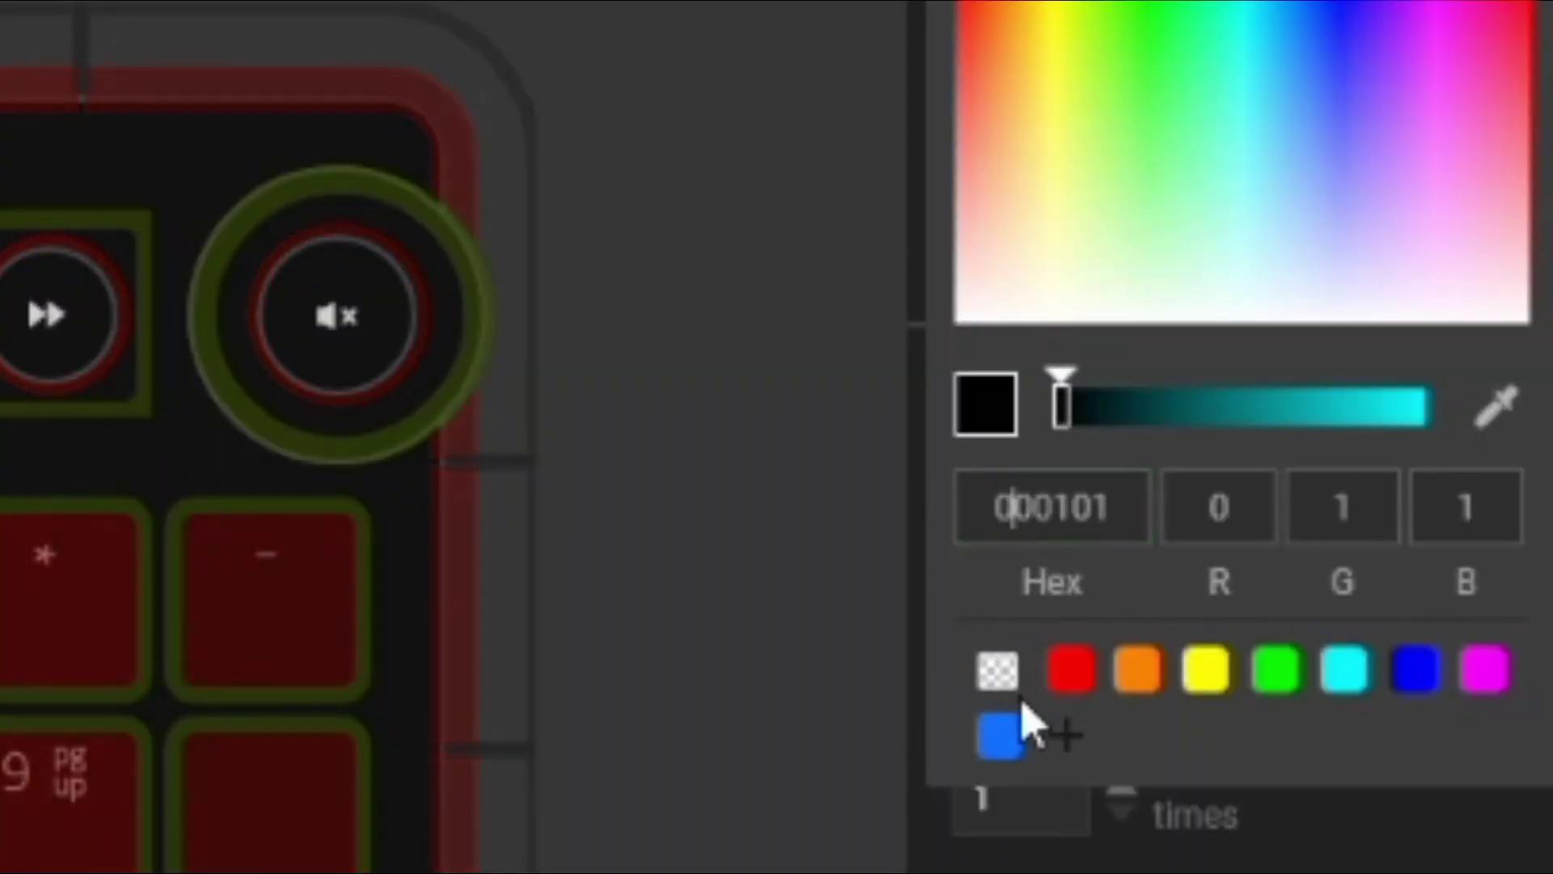
key(BackSpace)
text(1)
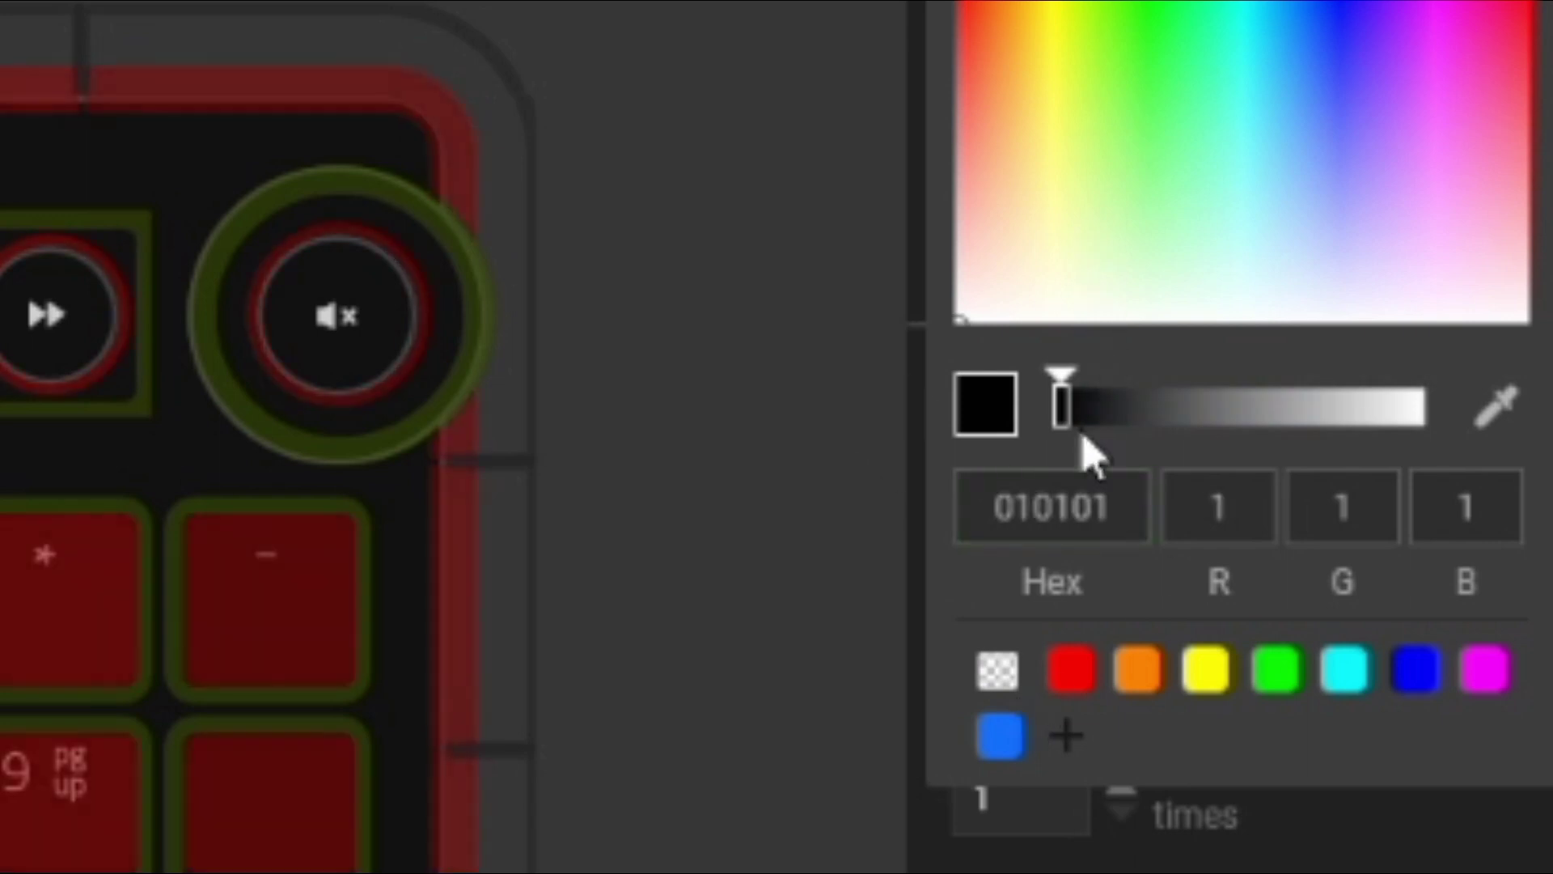
click(1092, 507)
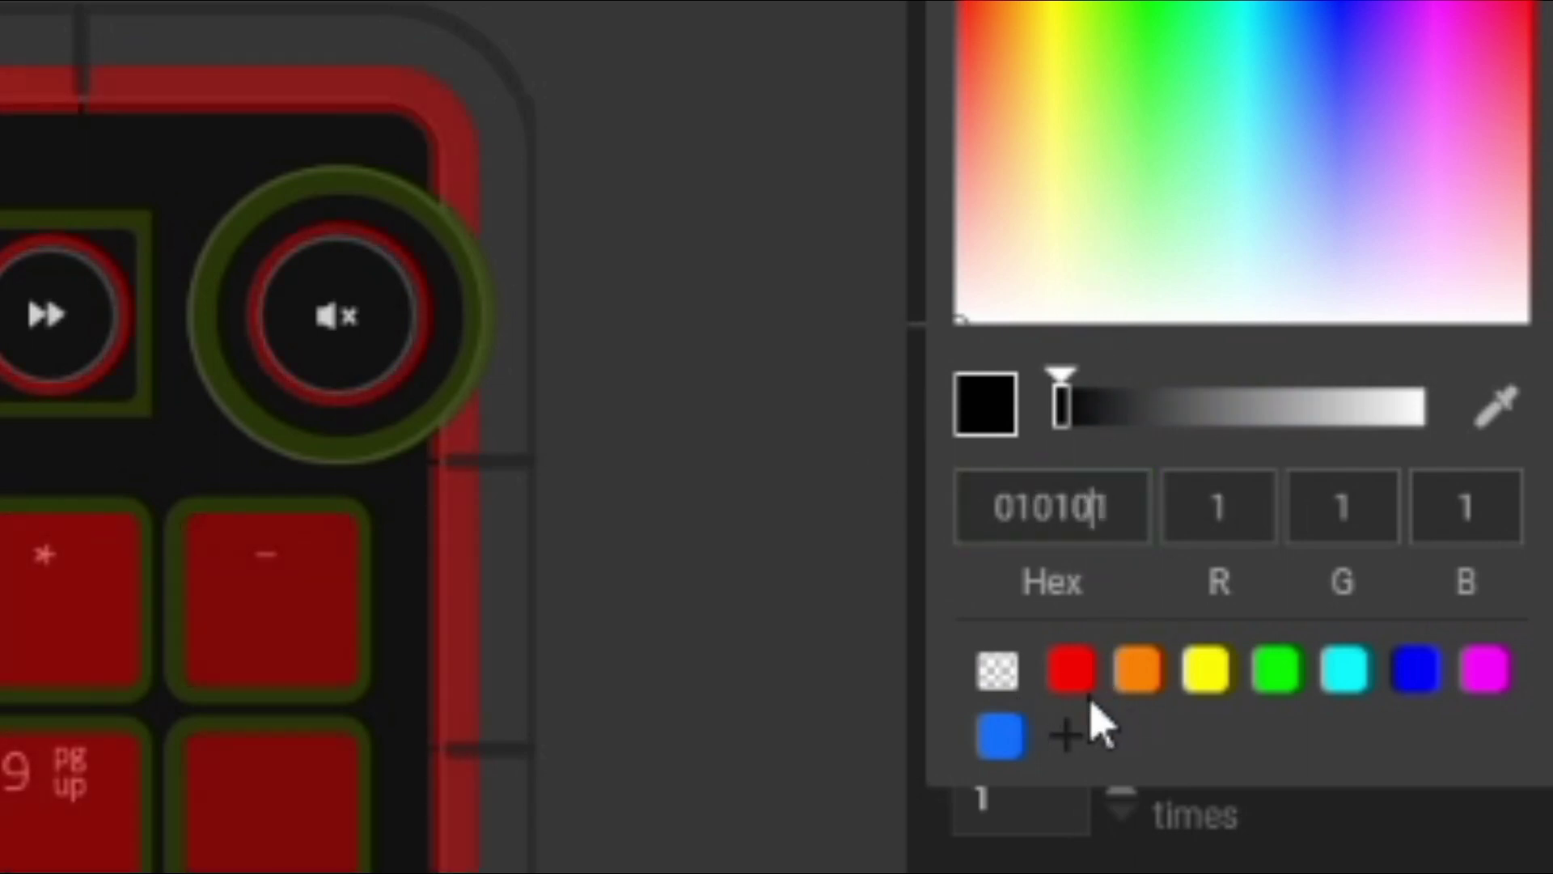
text(0)
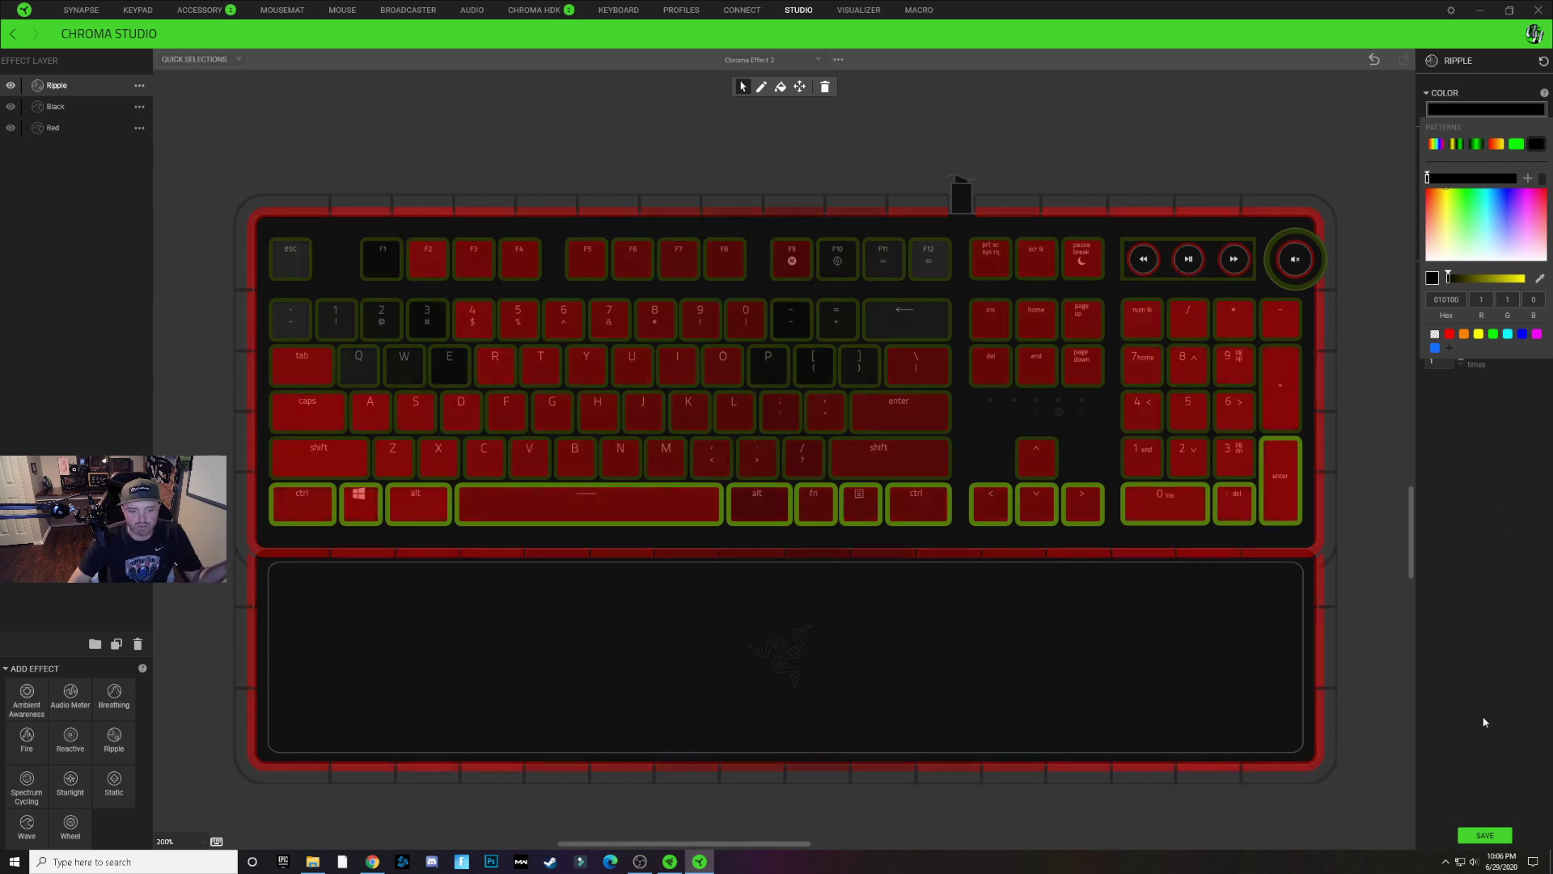
click(1481, 777)
click(1334, 160)
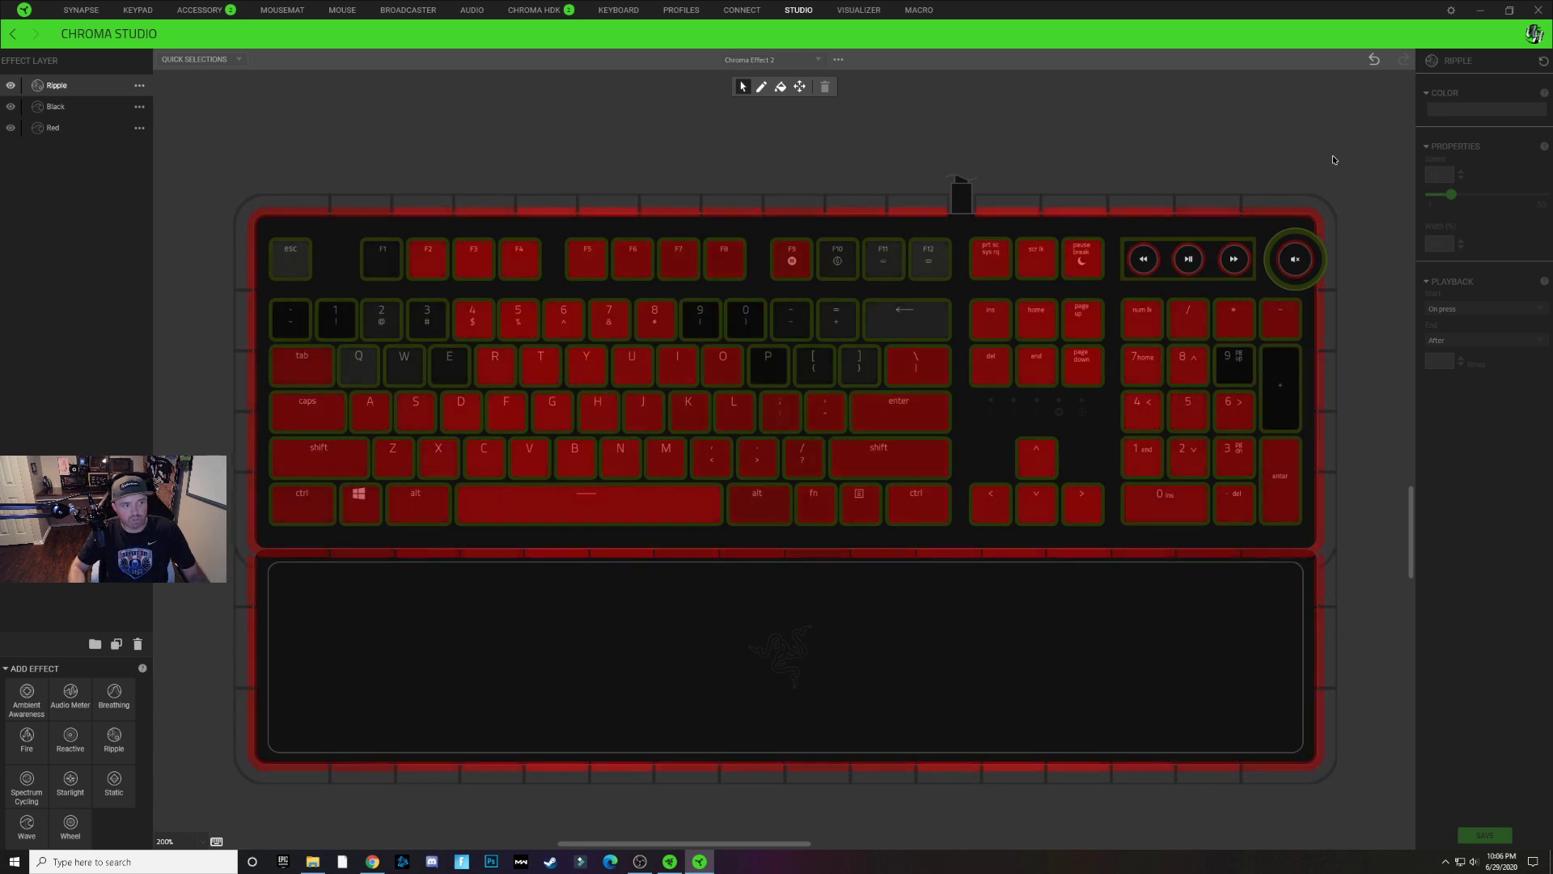
click(1459, 327)
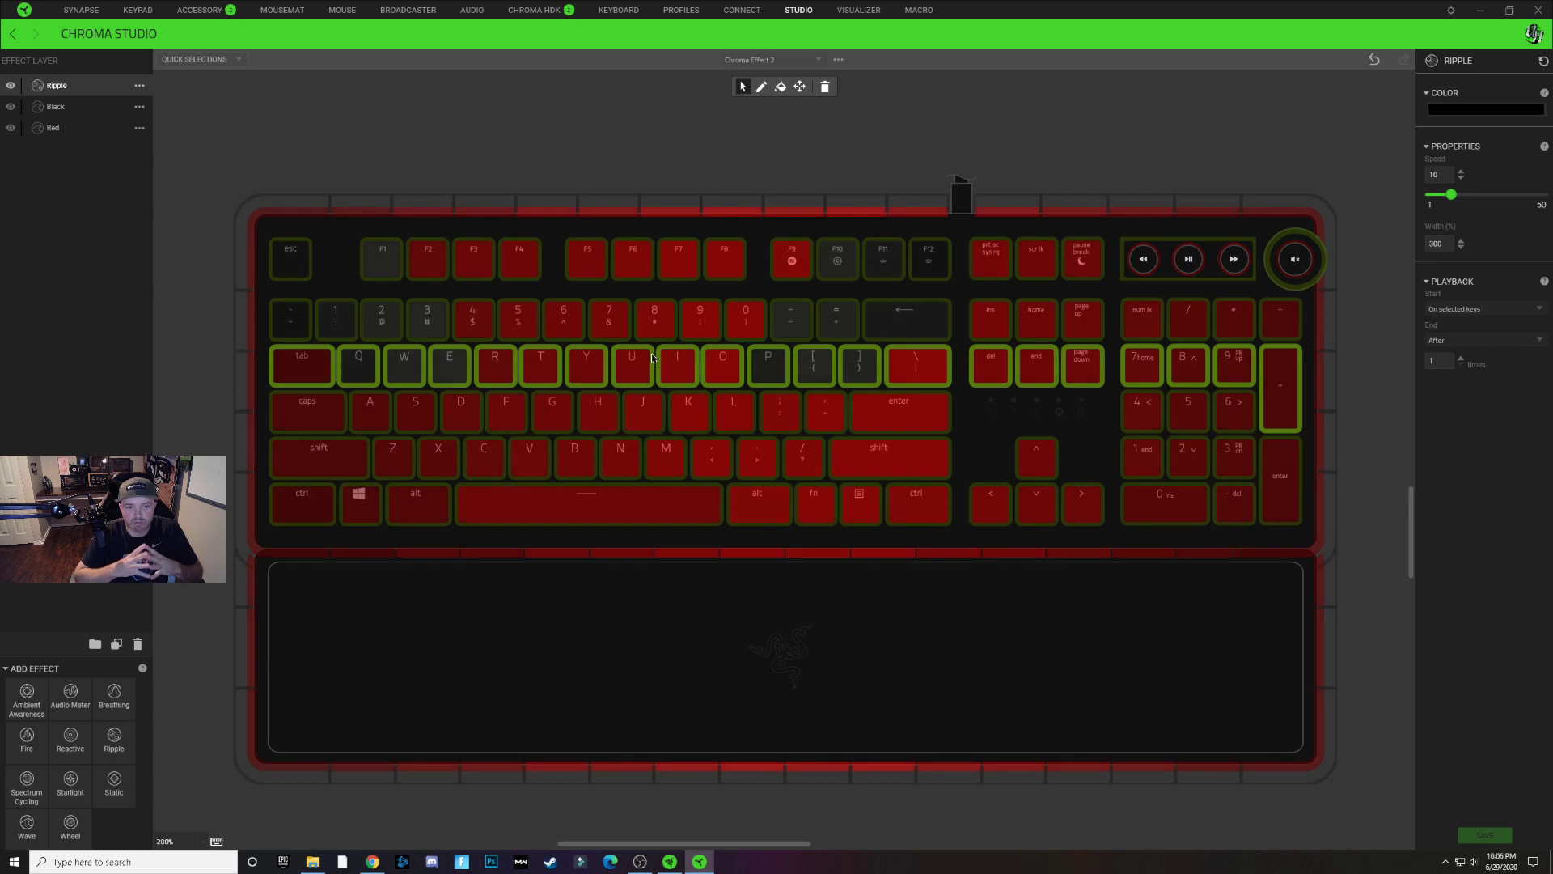
mouse_move(653, 357)
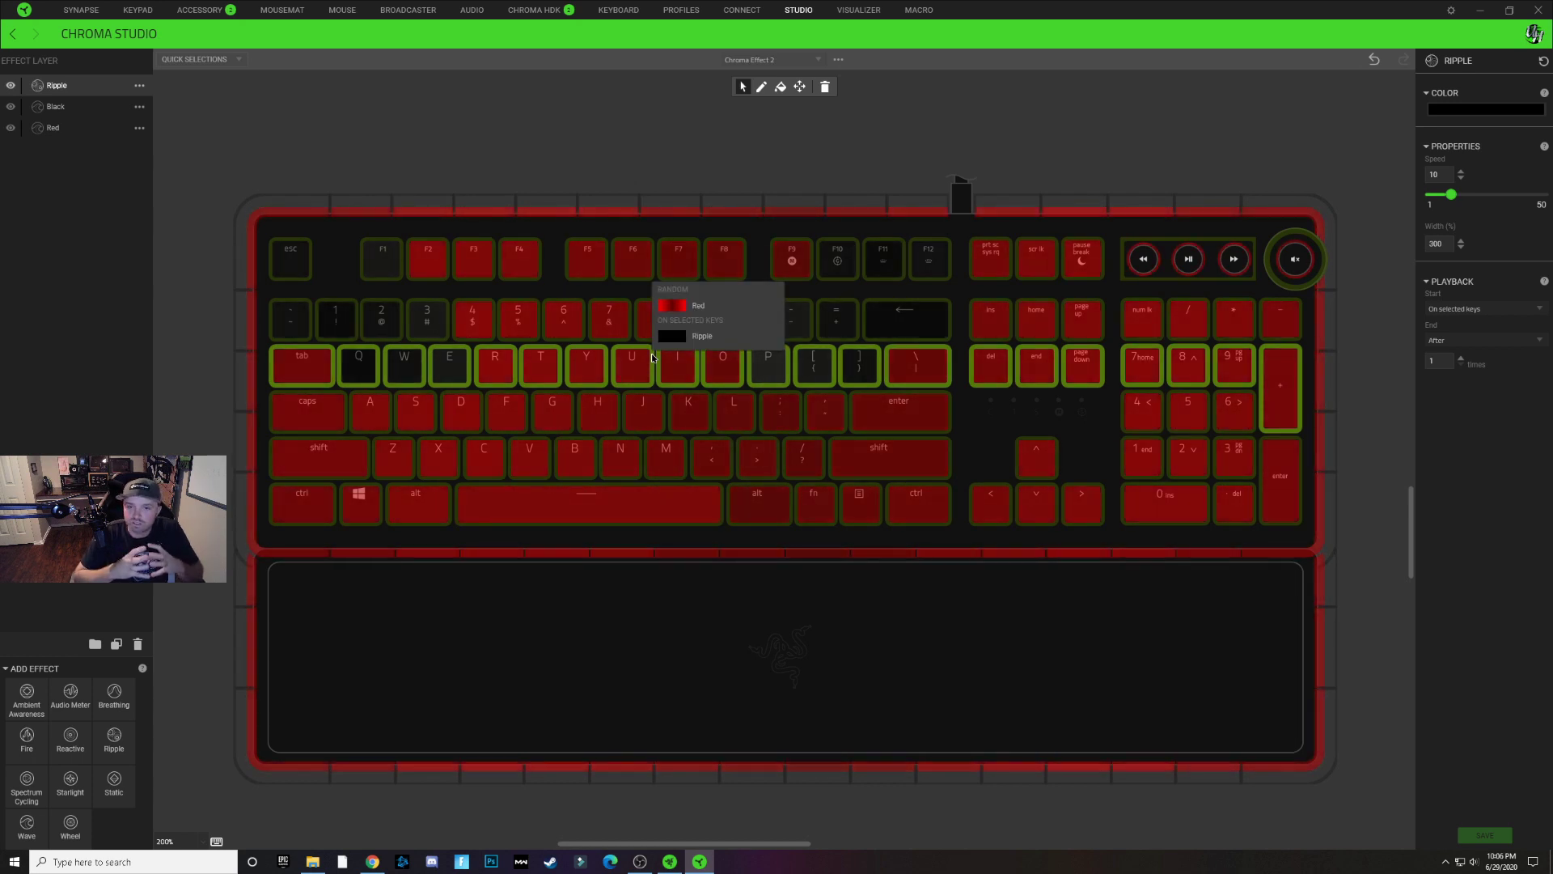
mouse_move(726, 385)
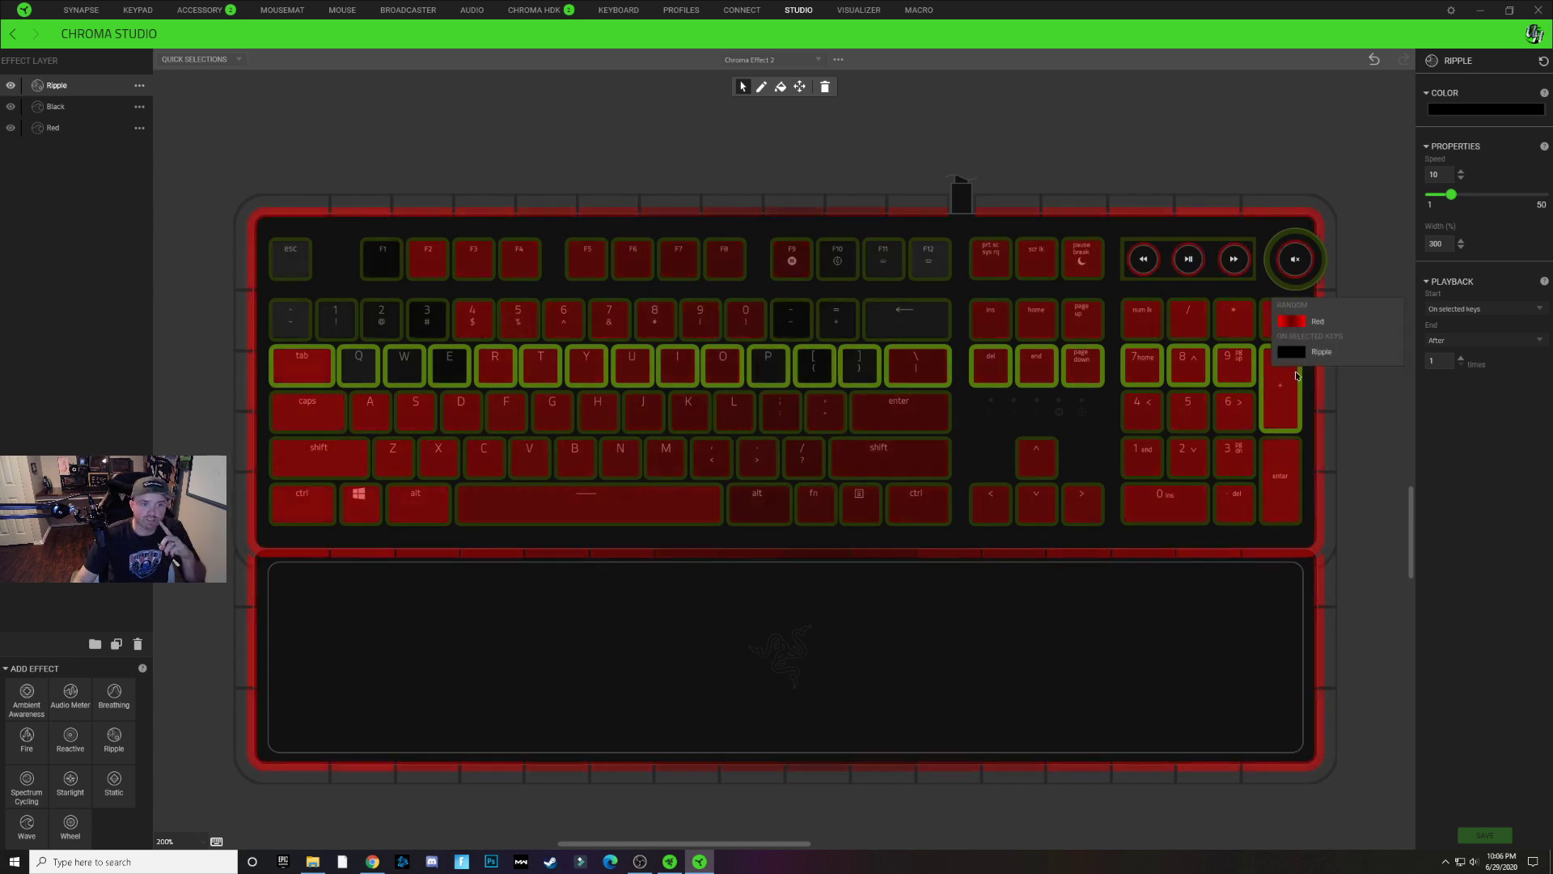
click(1380, 379)
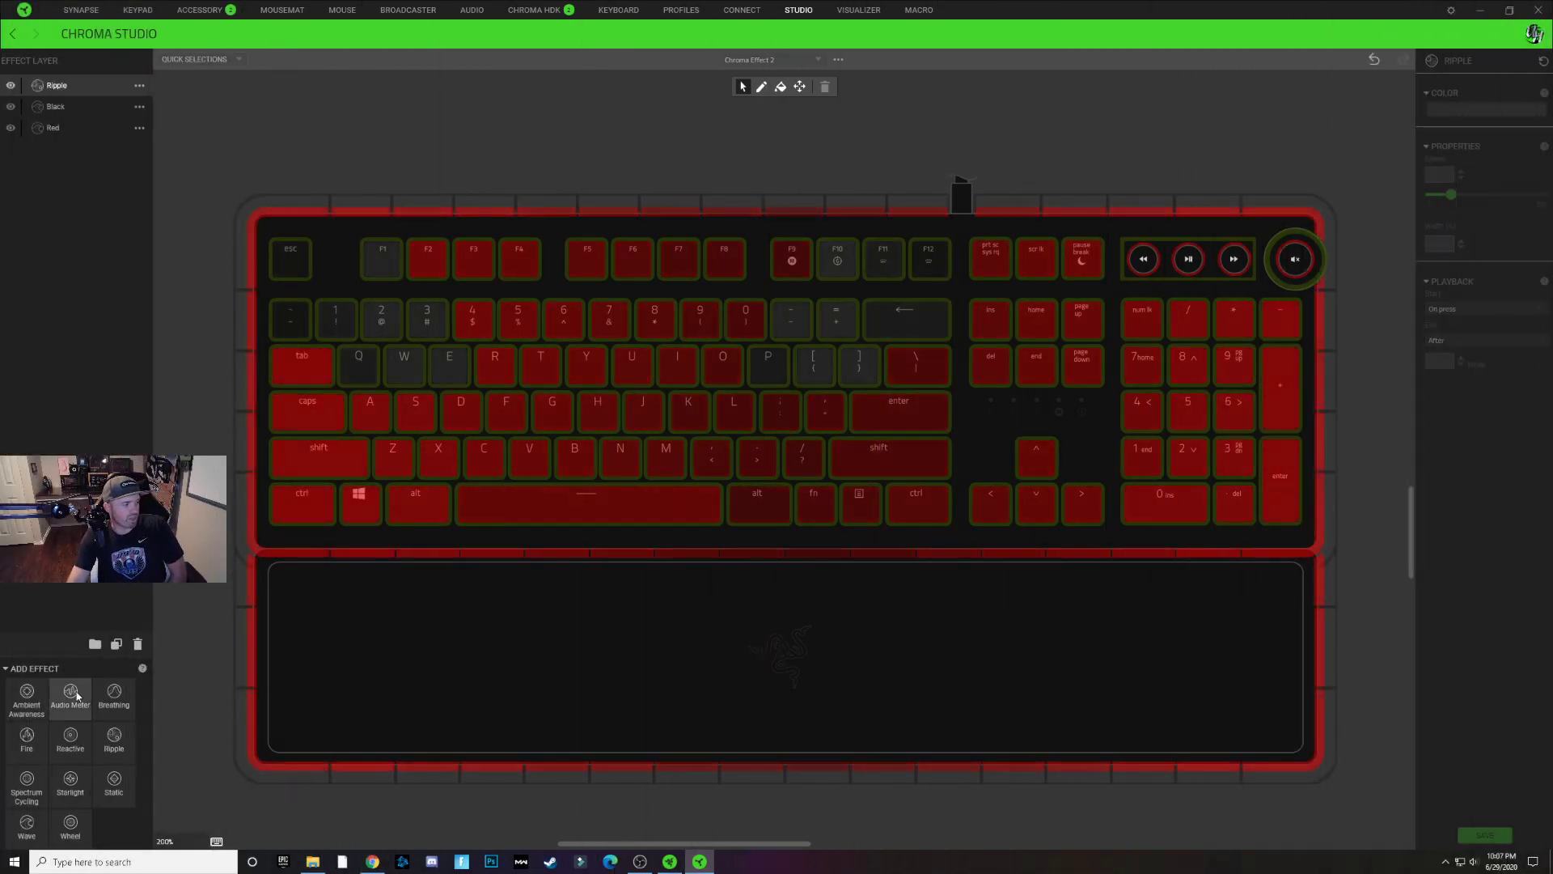
Add an Audio Meter layer and select the dark gray key clusters around Esc to E and F10 to P
drag(309, 508, 309, 507)
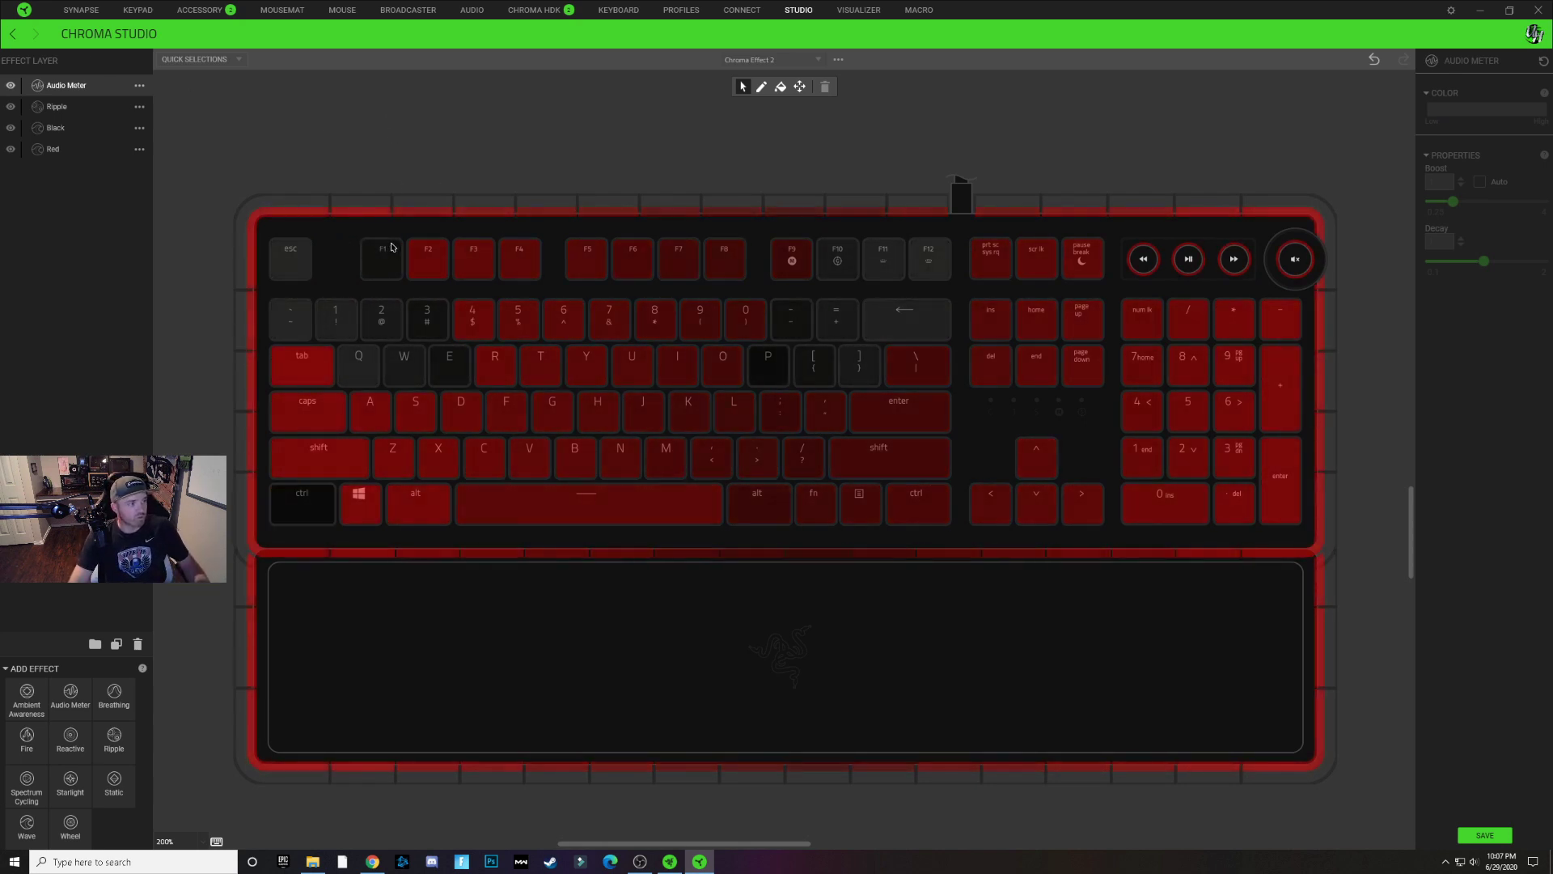
mouse_move(312, 266)
mouse_down()
mouse_move(382, 260)
mouse_move(381, 317)
mouse_move(405, 357)
mouse_move(468, 369)
mouse_up()
mouse_move(768, 369)
mouse_down()
mouse_move(858, 369)
mouse_move(841, 263)
mouse_move(931, 260)
mouse_up()
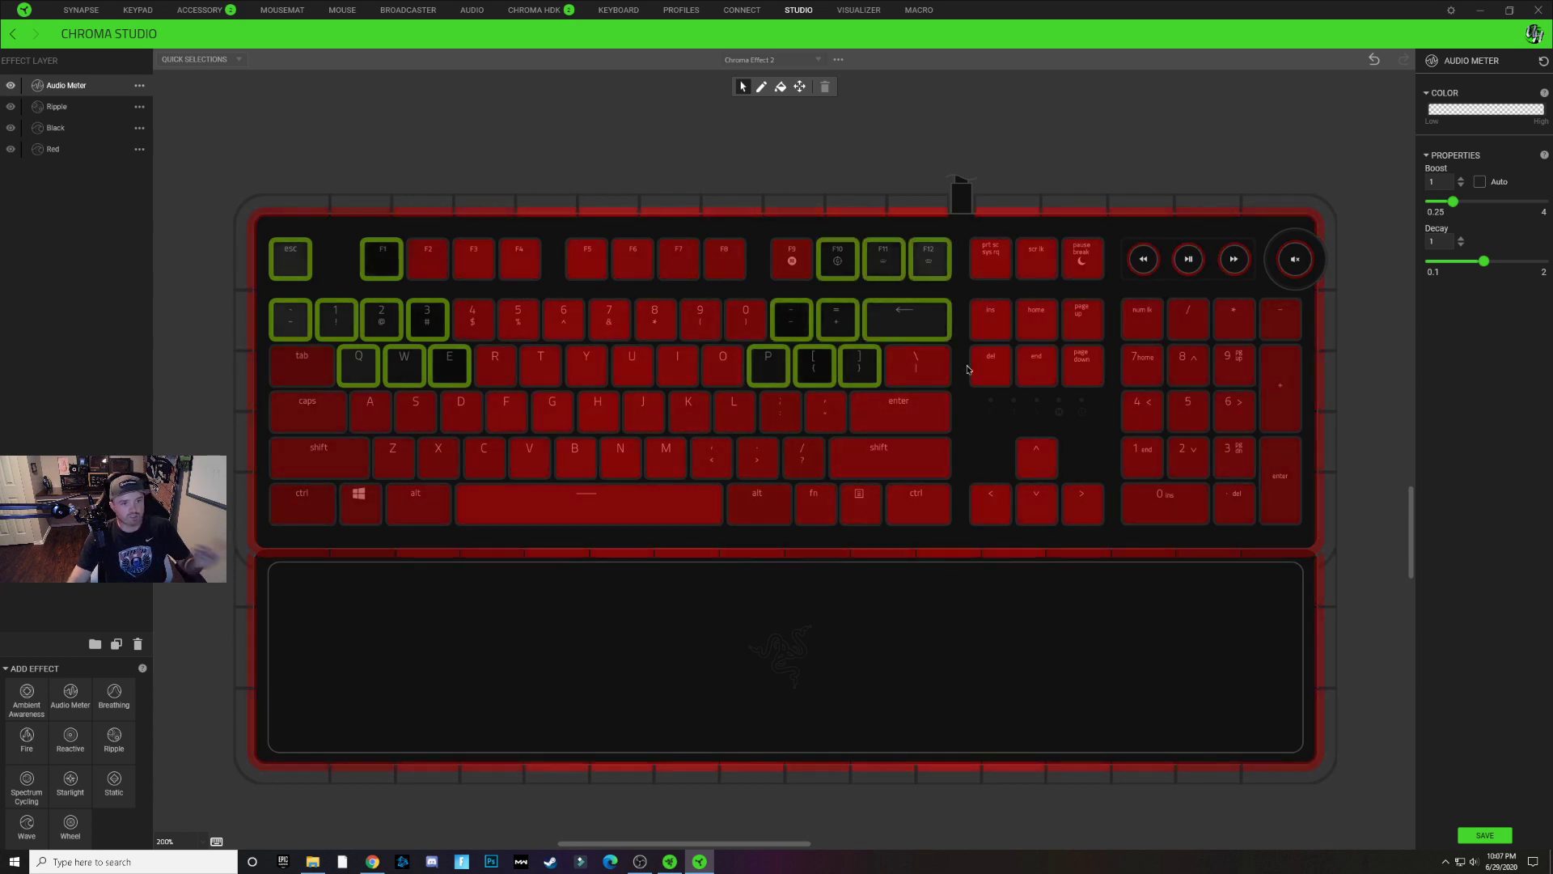
Give the audio meter a two-color gradient running from transparent at the low end to white FFFFFF at the high end
click(1481, 110)
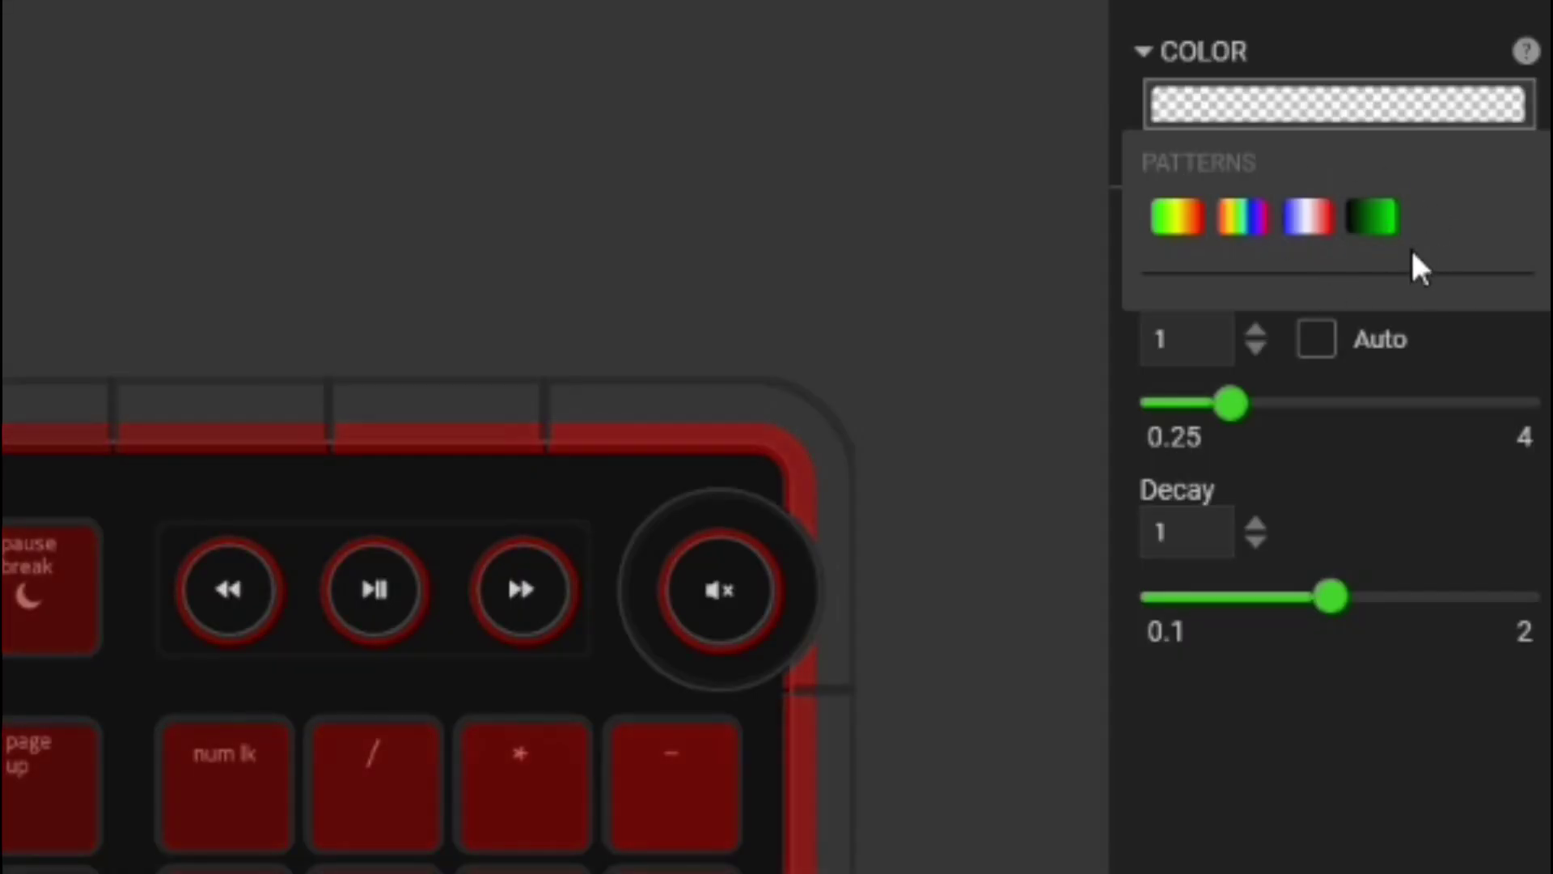
click(1376, 223)
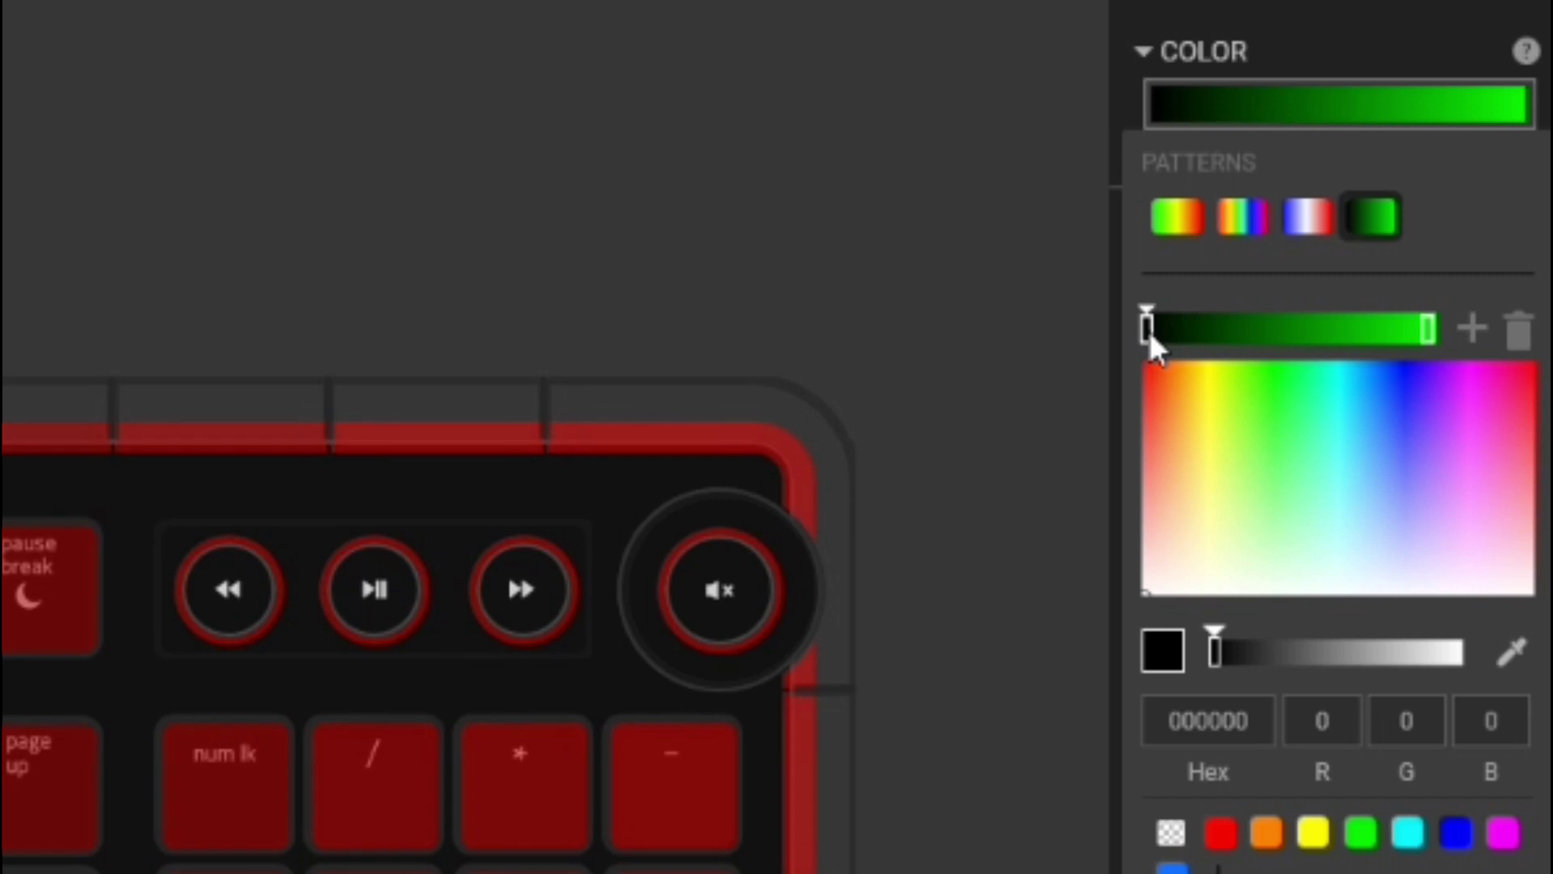
click(1173, 832)
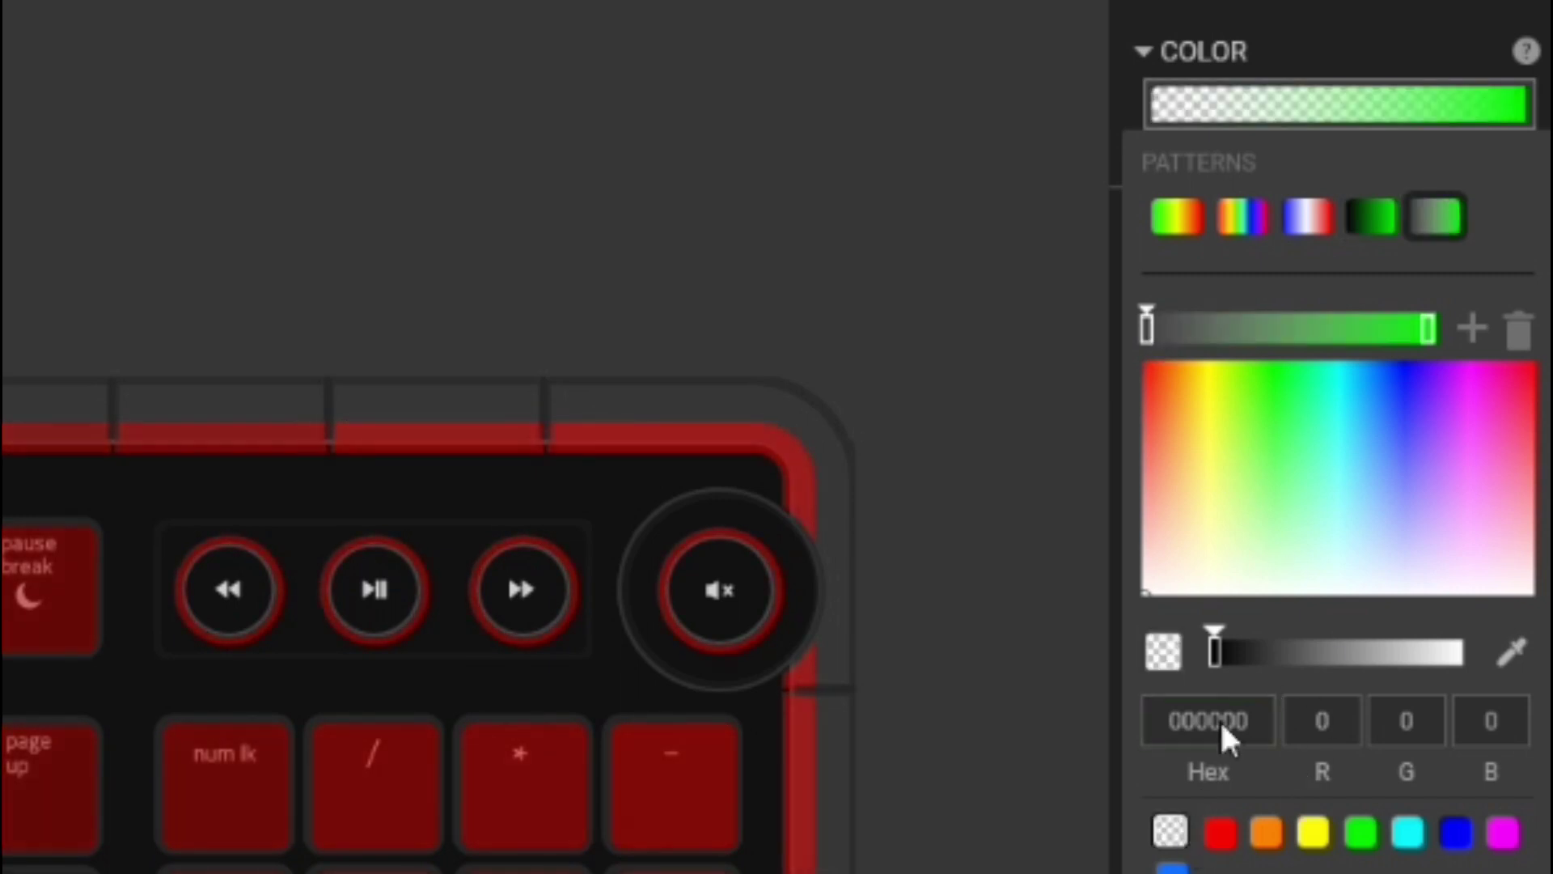
click(1429, 332)
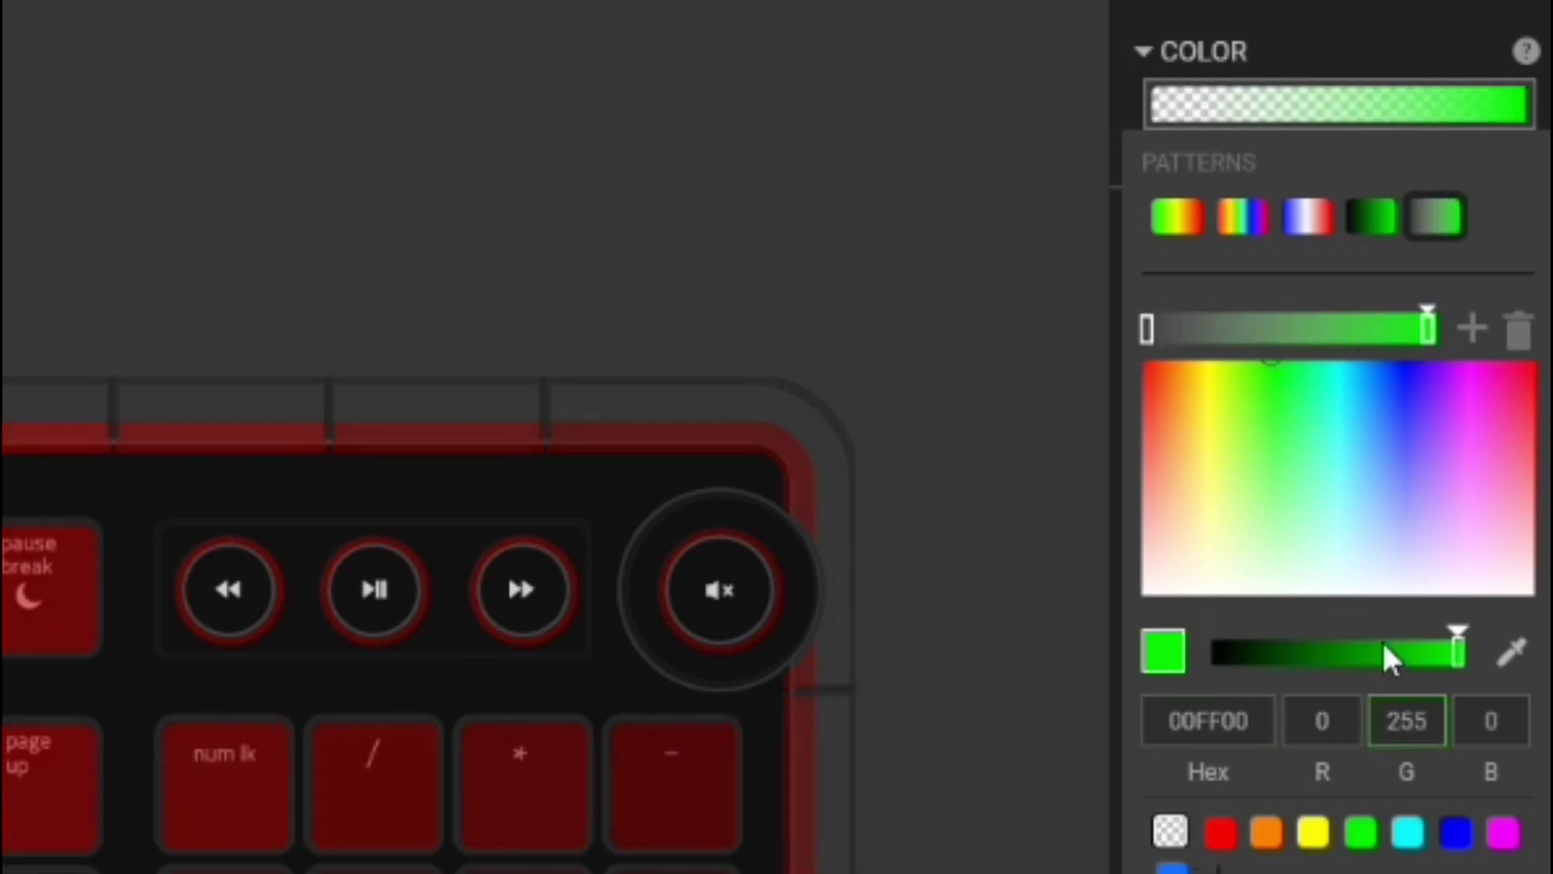
click(1227, 576)
double_click(1209, 722)
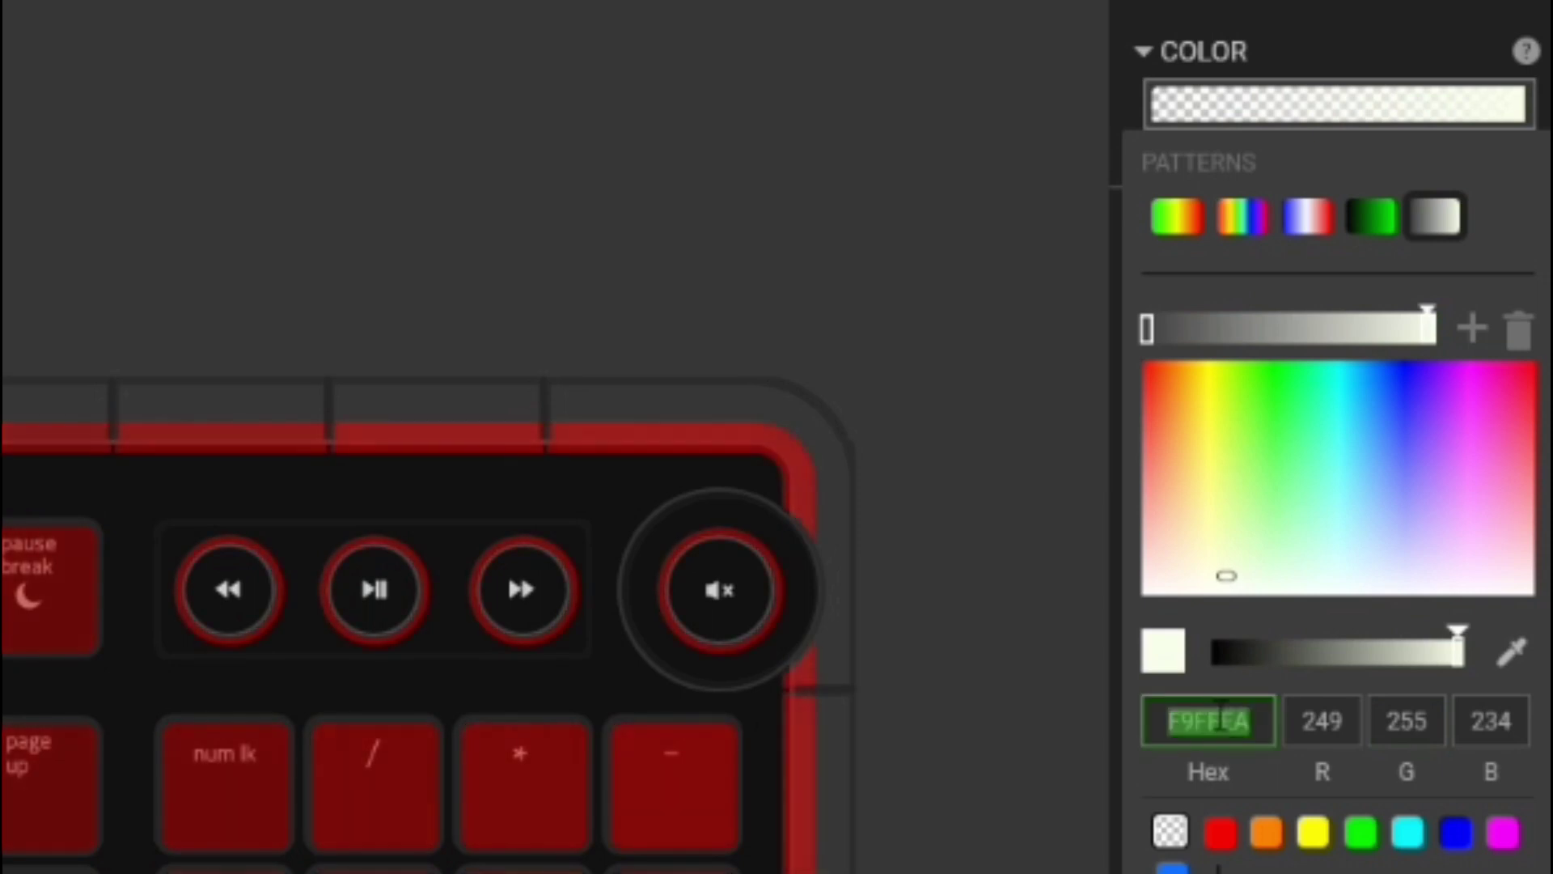
text(fffff)
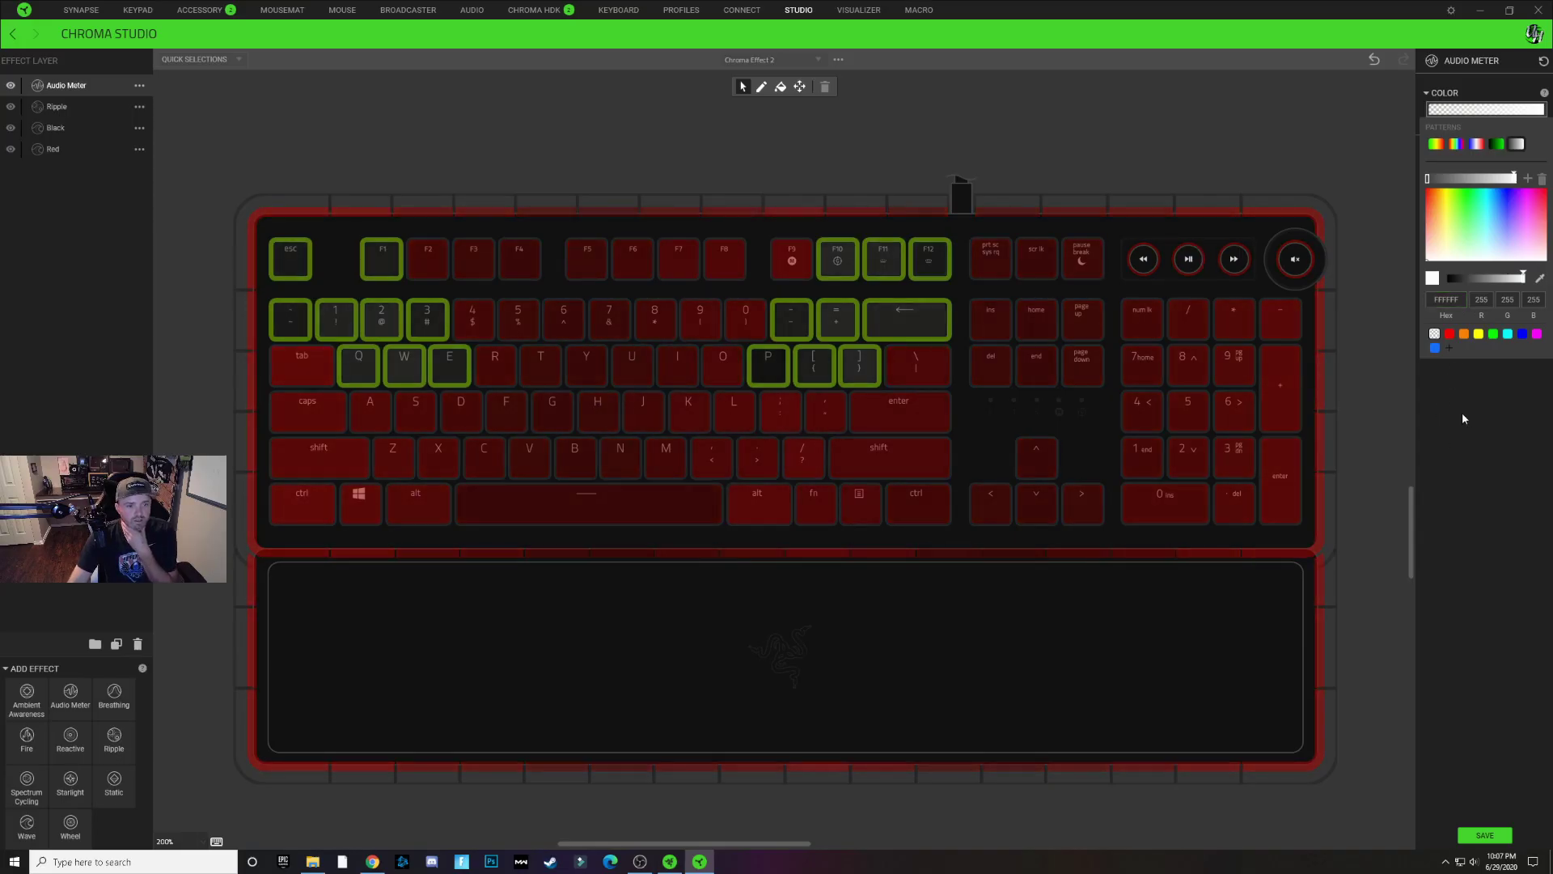
click(1480, 408)
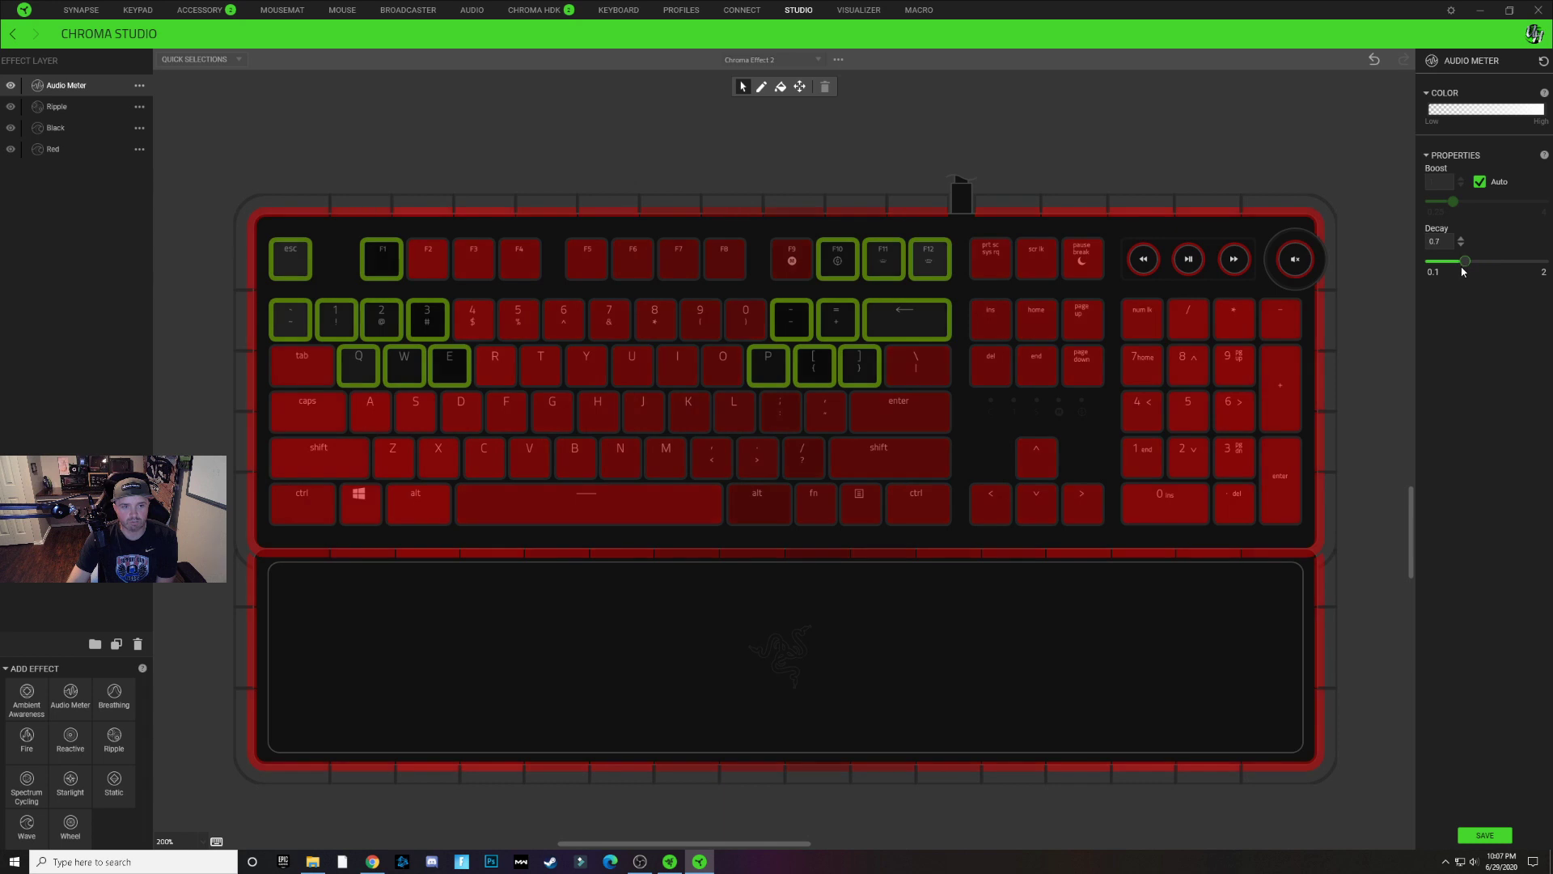
Enable automatic boost for the audio meter and lower its decay
drag(1486, 267, 1432, 269)
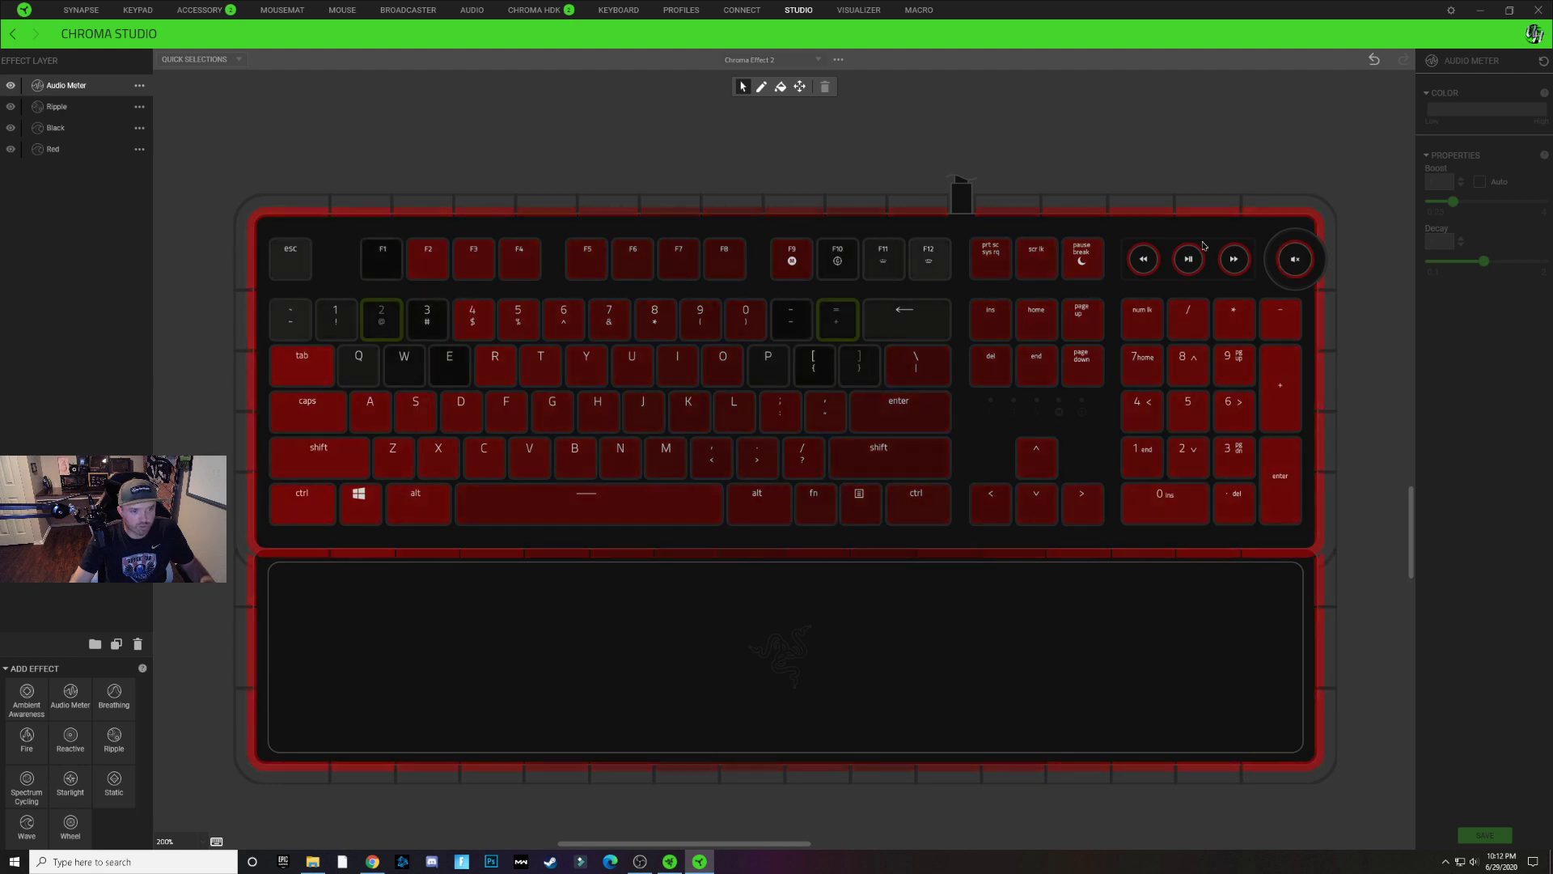
Select the media keys, volume dial and numpad and apply the black-to-green audio meter pattern, with its low stop moved toward high and made transparent
drag(1153, 267, 1303, 535)
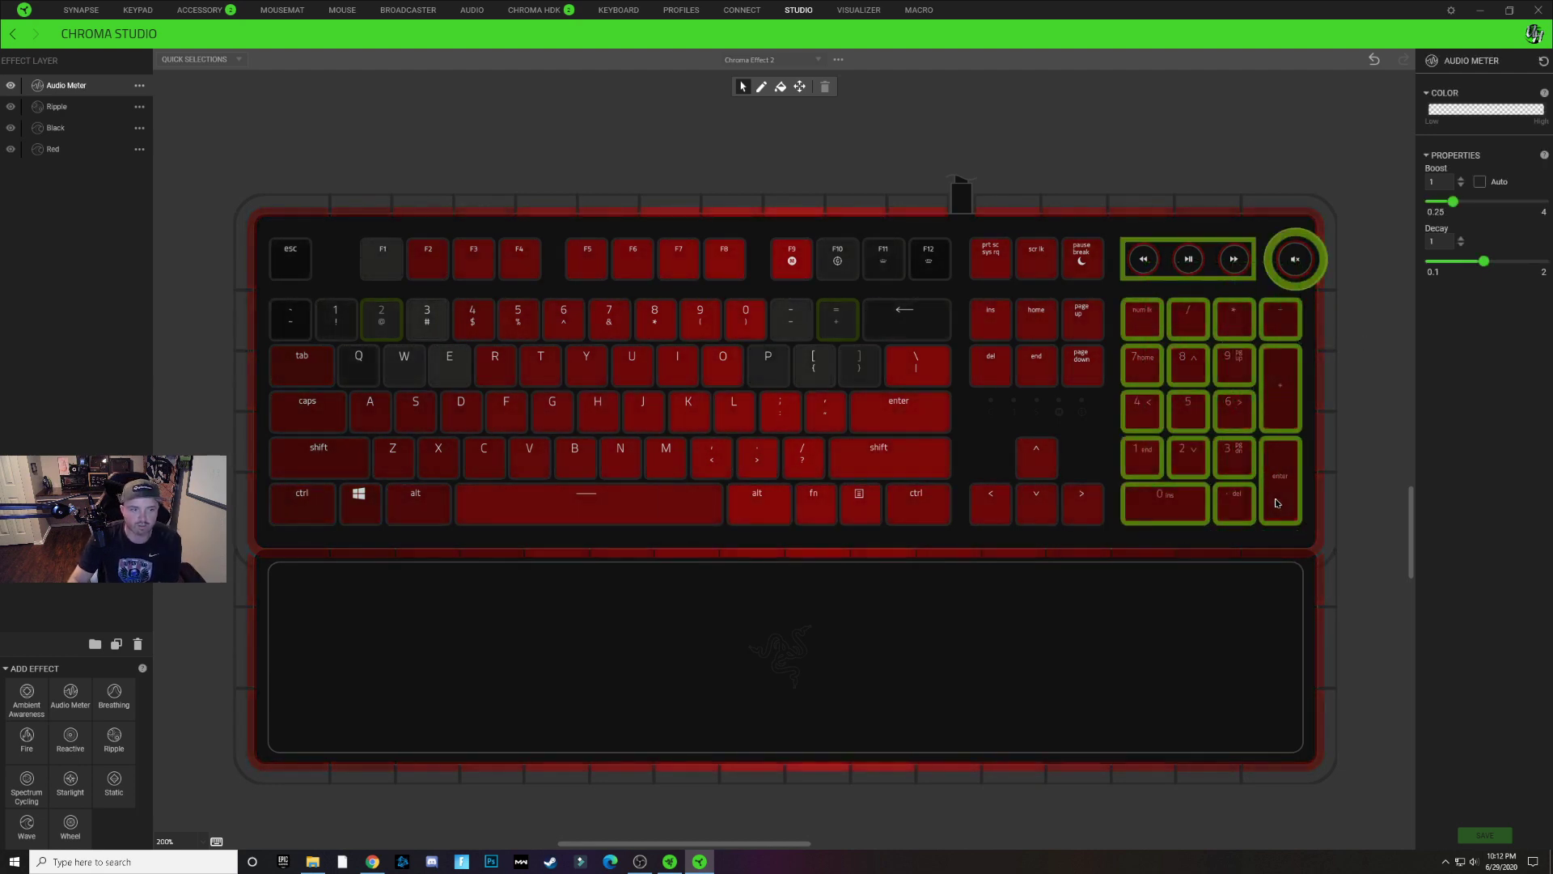
click(1476, 116)
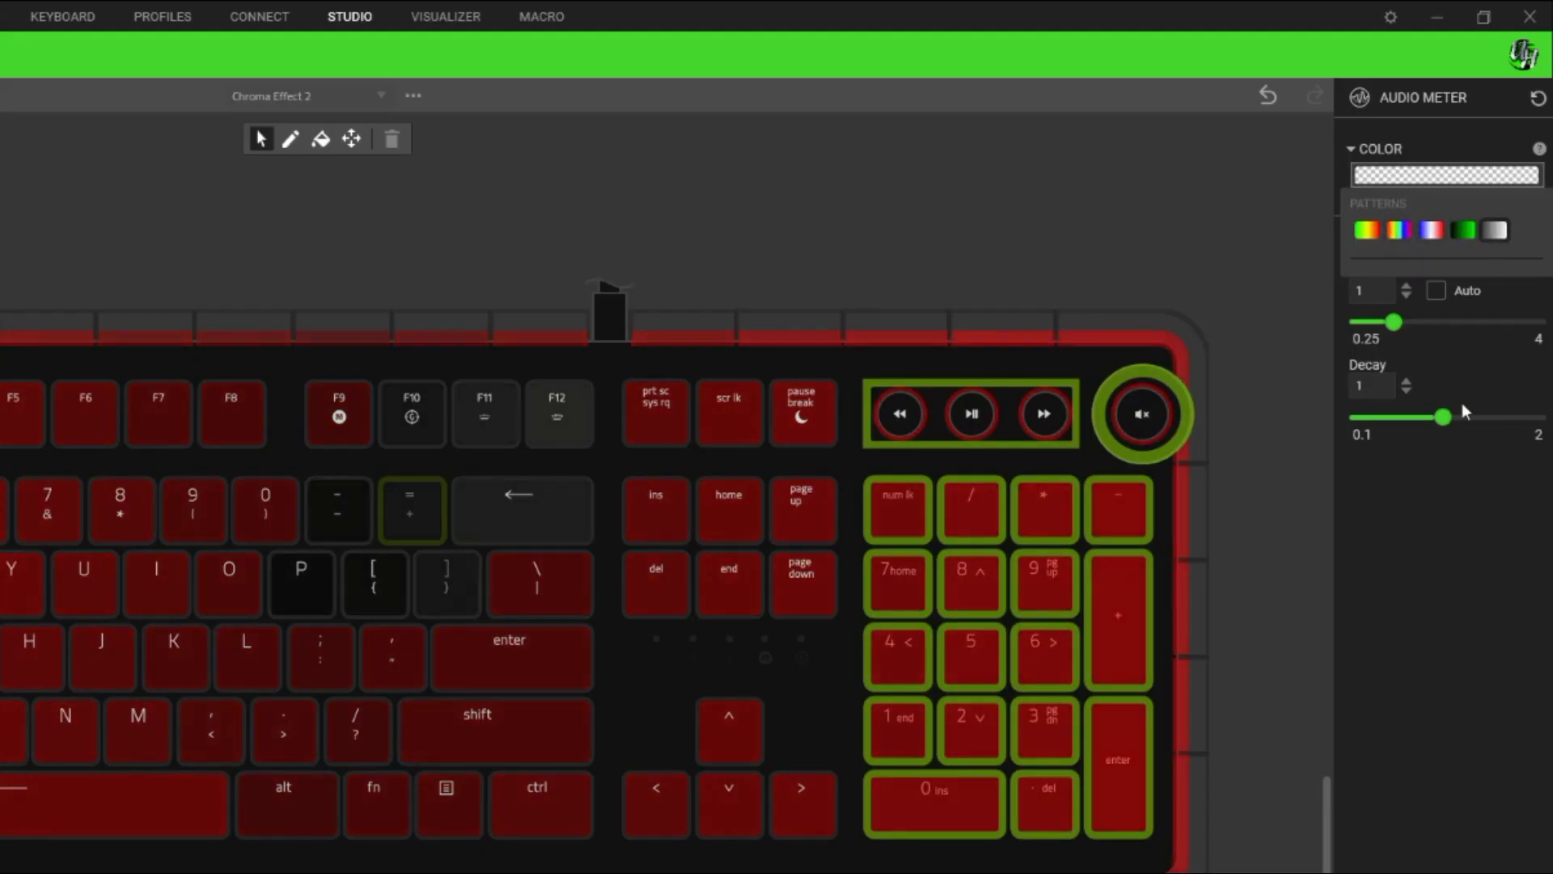
click(1464, 233)
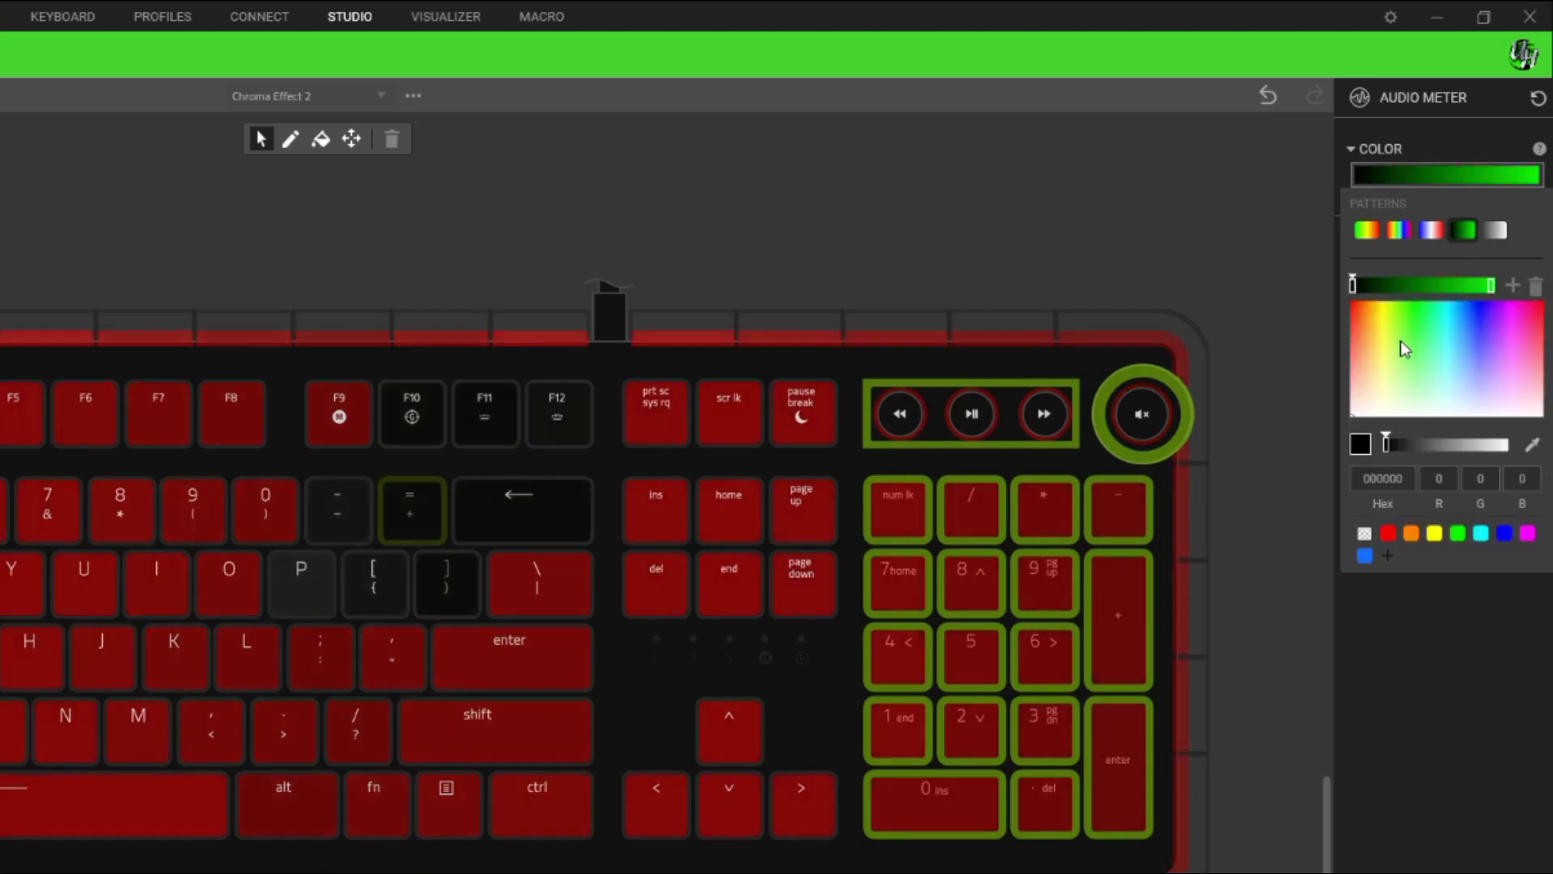
drag(1353, 284, 1456, 295)
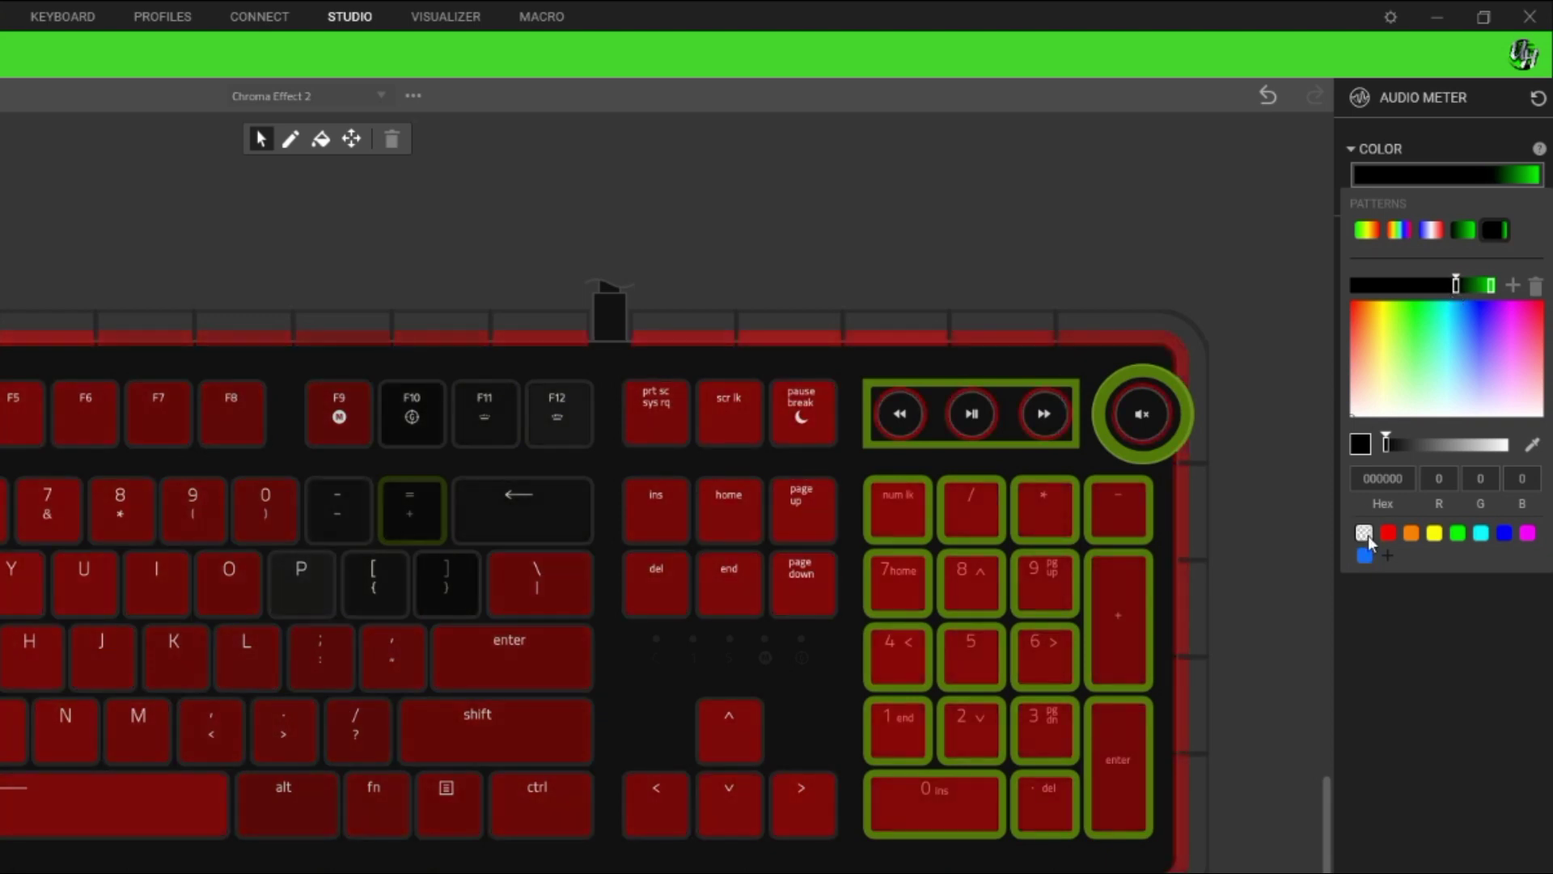
click(1364, 534)
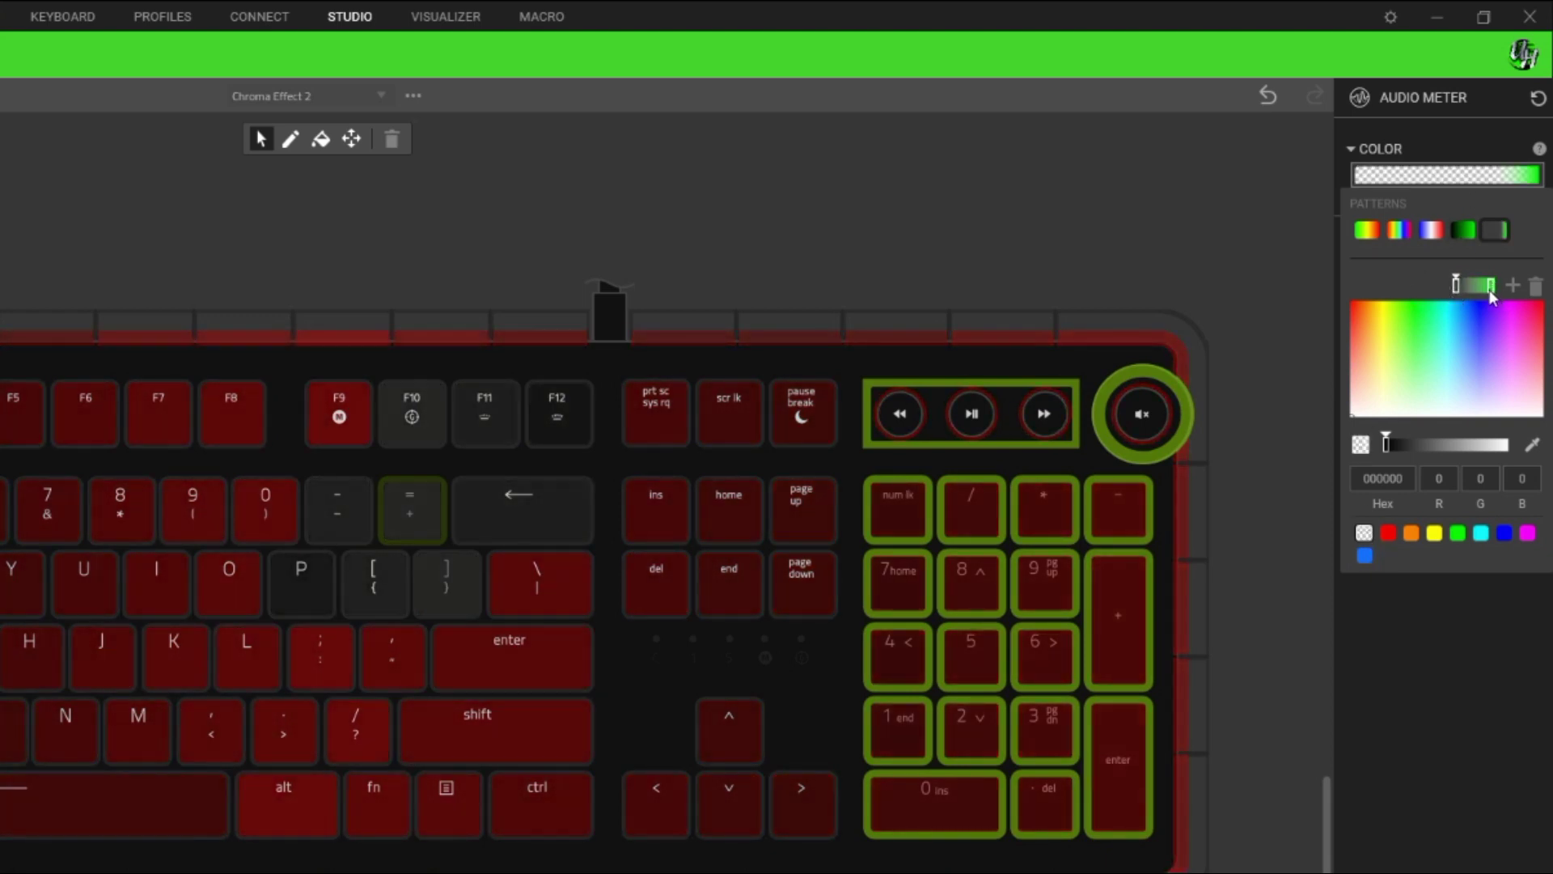
Place the gradient's green stop directly beside the transparent stop near the high end and set its color to white FFFFFF
drag(1488, 284, 1456, 288)
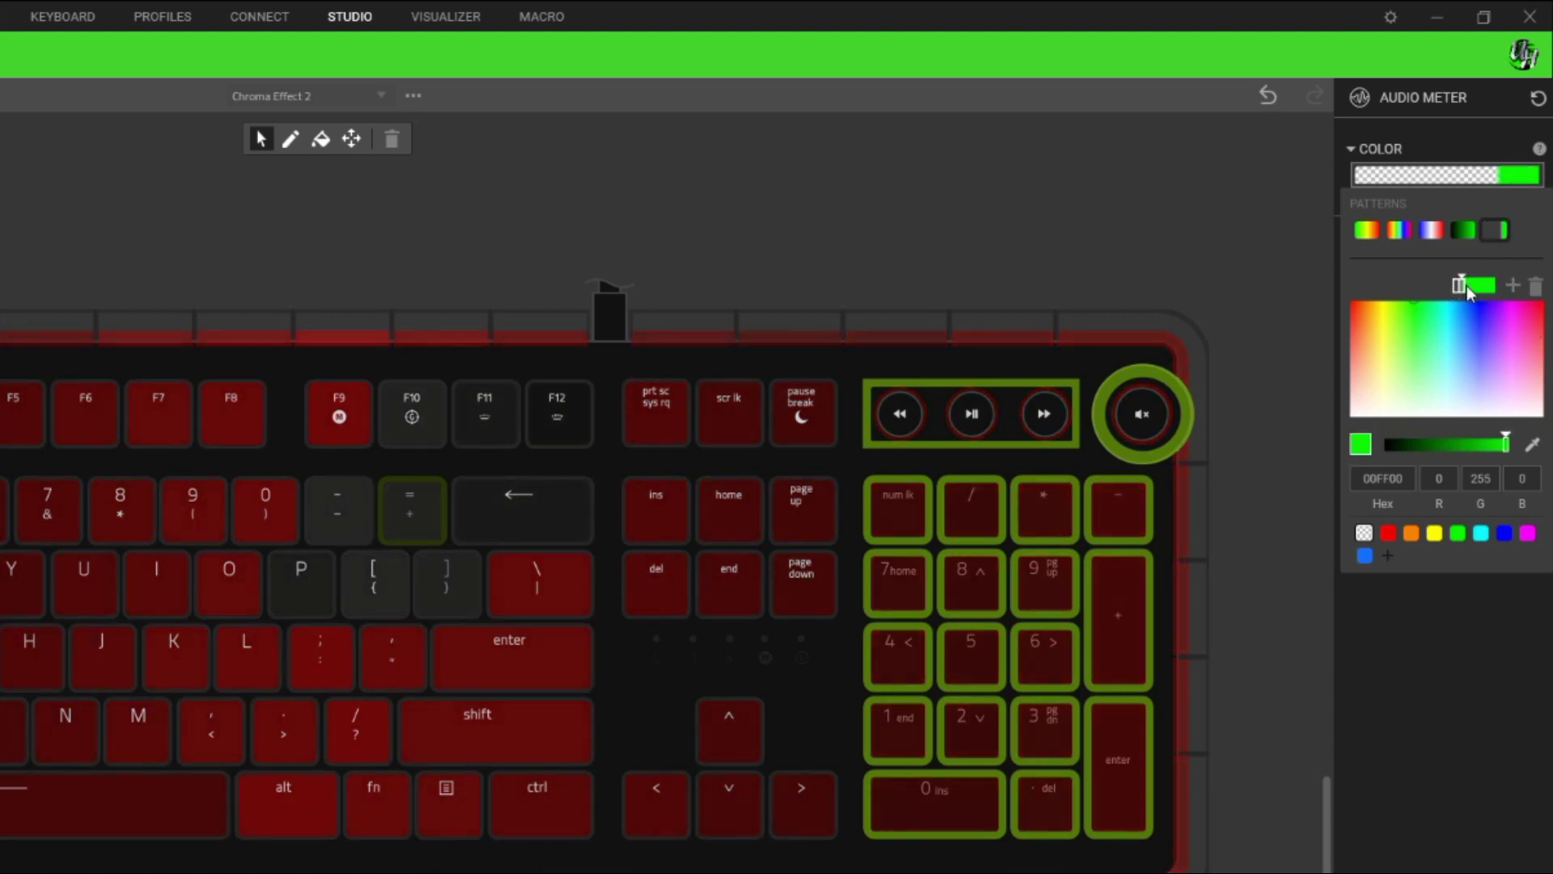
drag(1463, 293, 1472, 289)
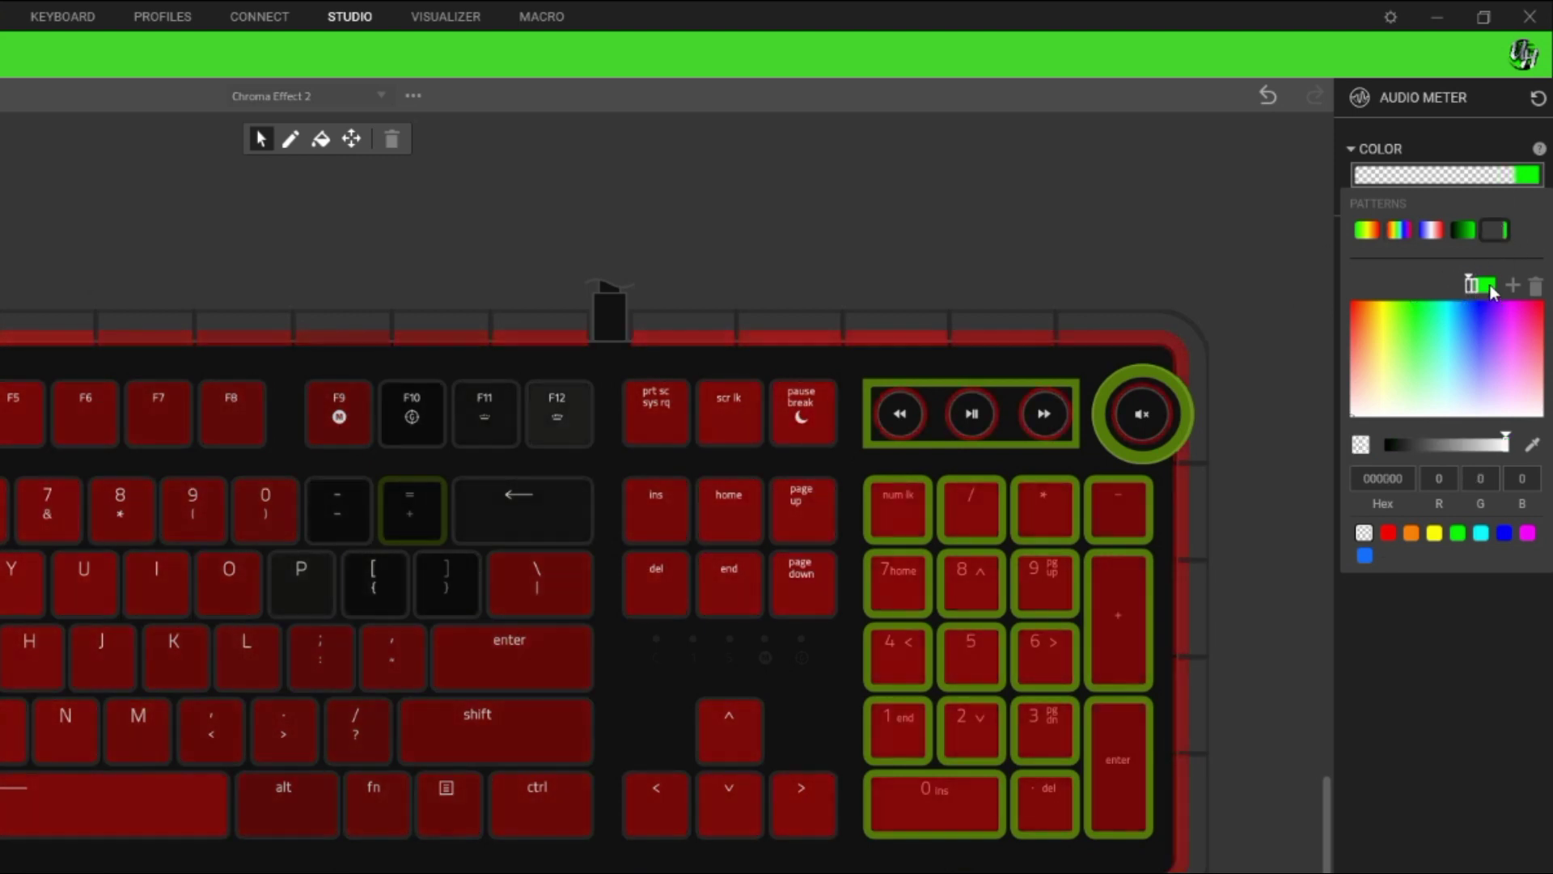
click(1474, 284)
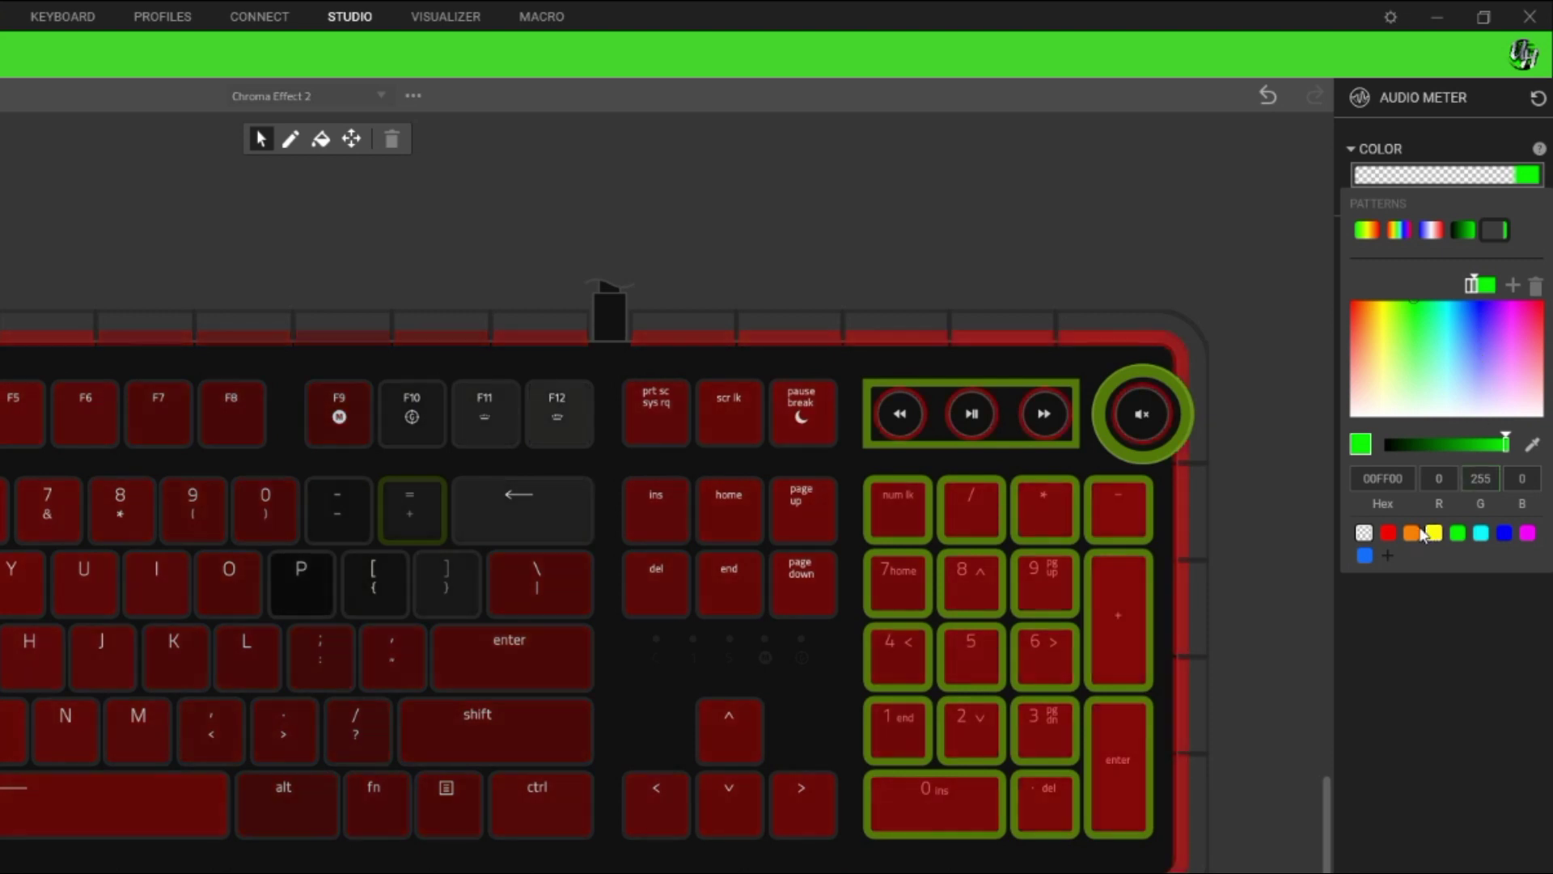
click(1390, 414)
click(1383, 479)
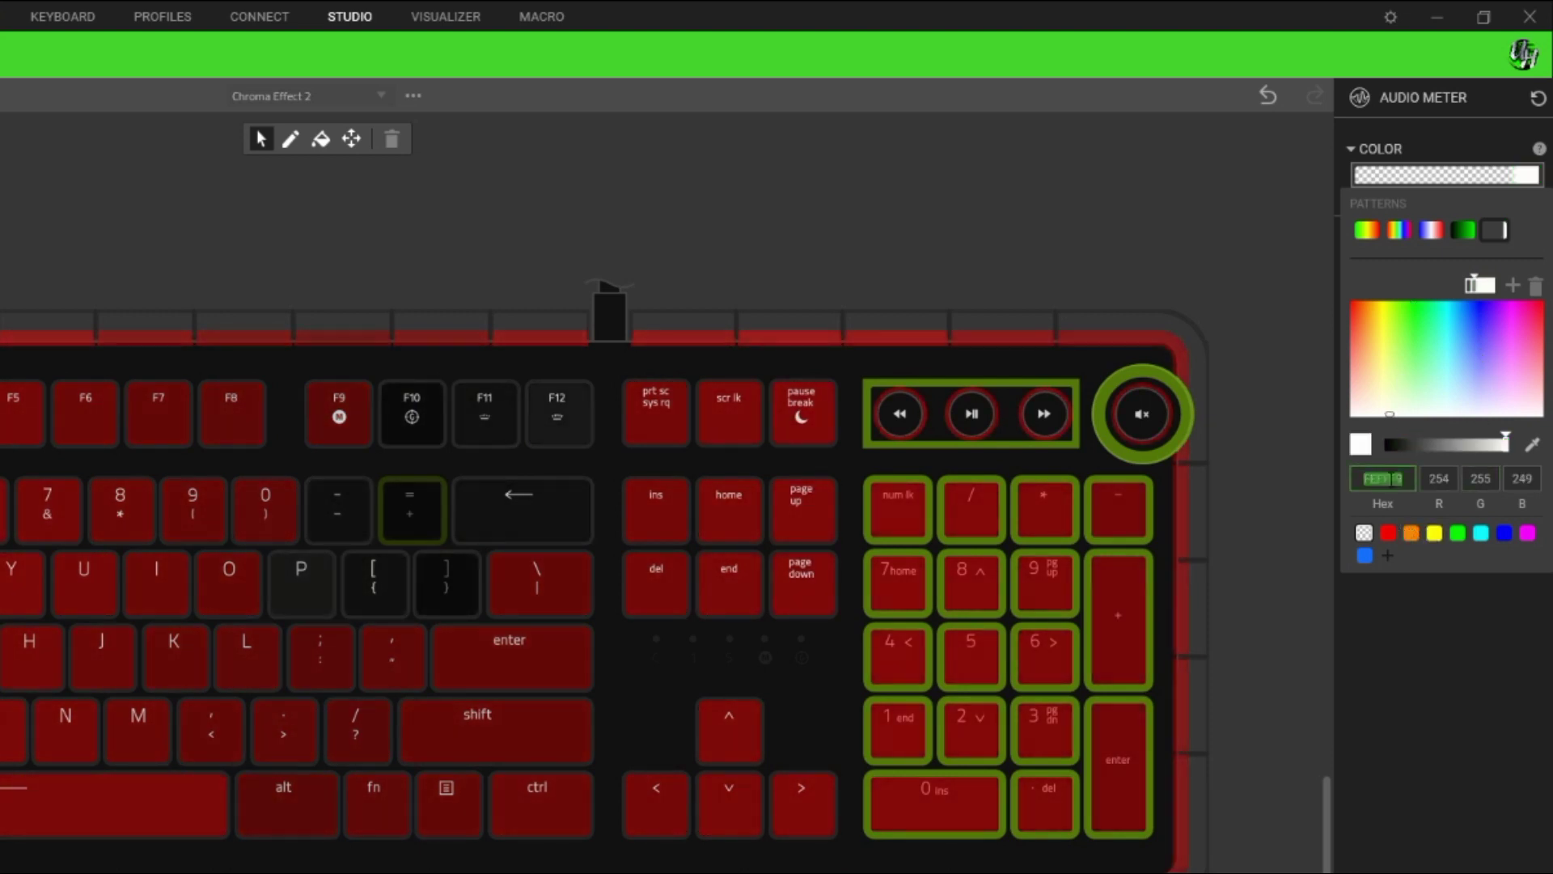
text(ffffff)
key(Return)
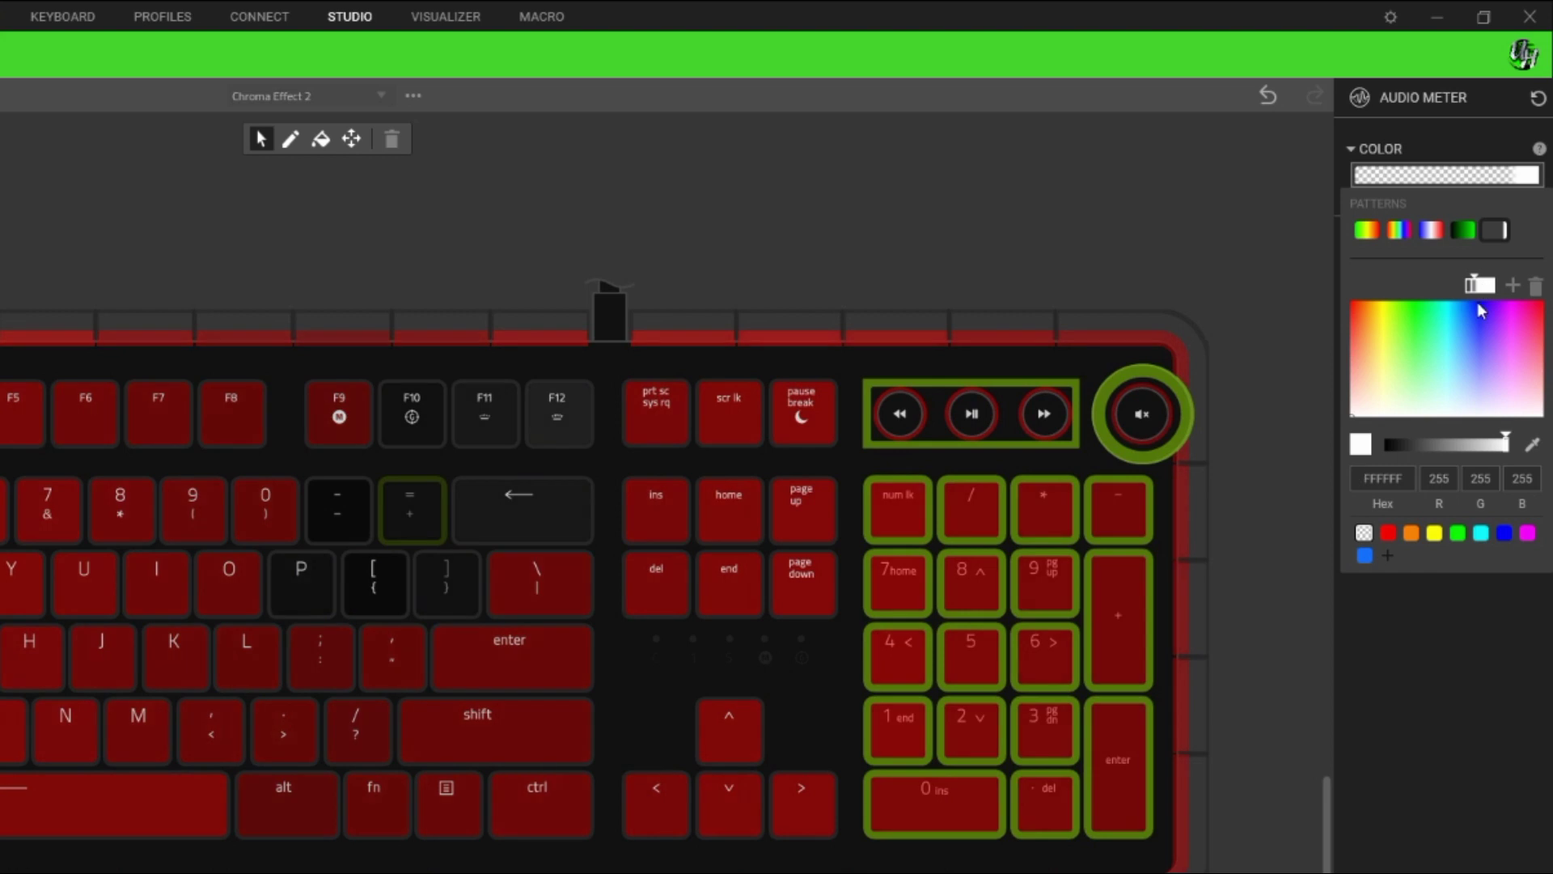
click(1457, 704)
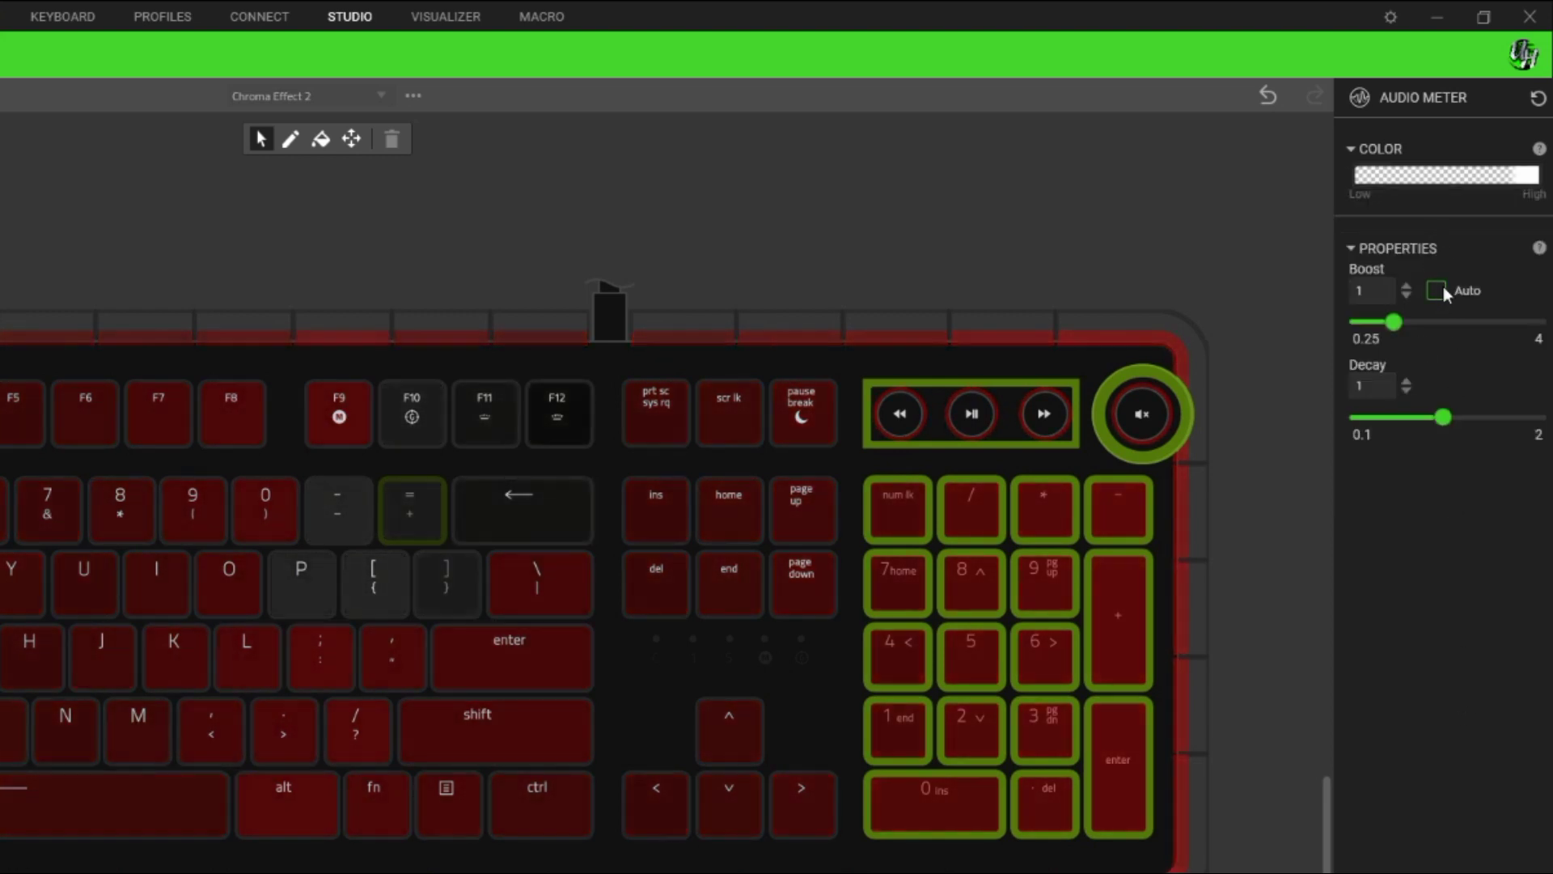
Enable automatic boost and set the decay to 0.1 for the media keys, volume dial and numpad
click(1439, 290)
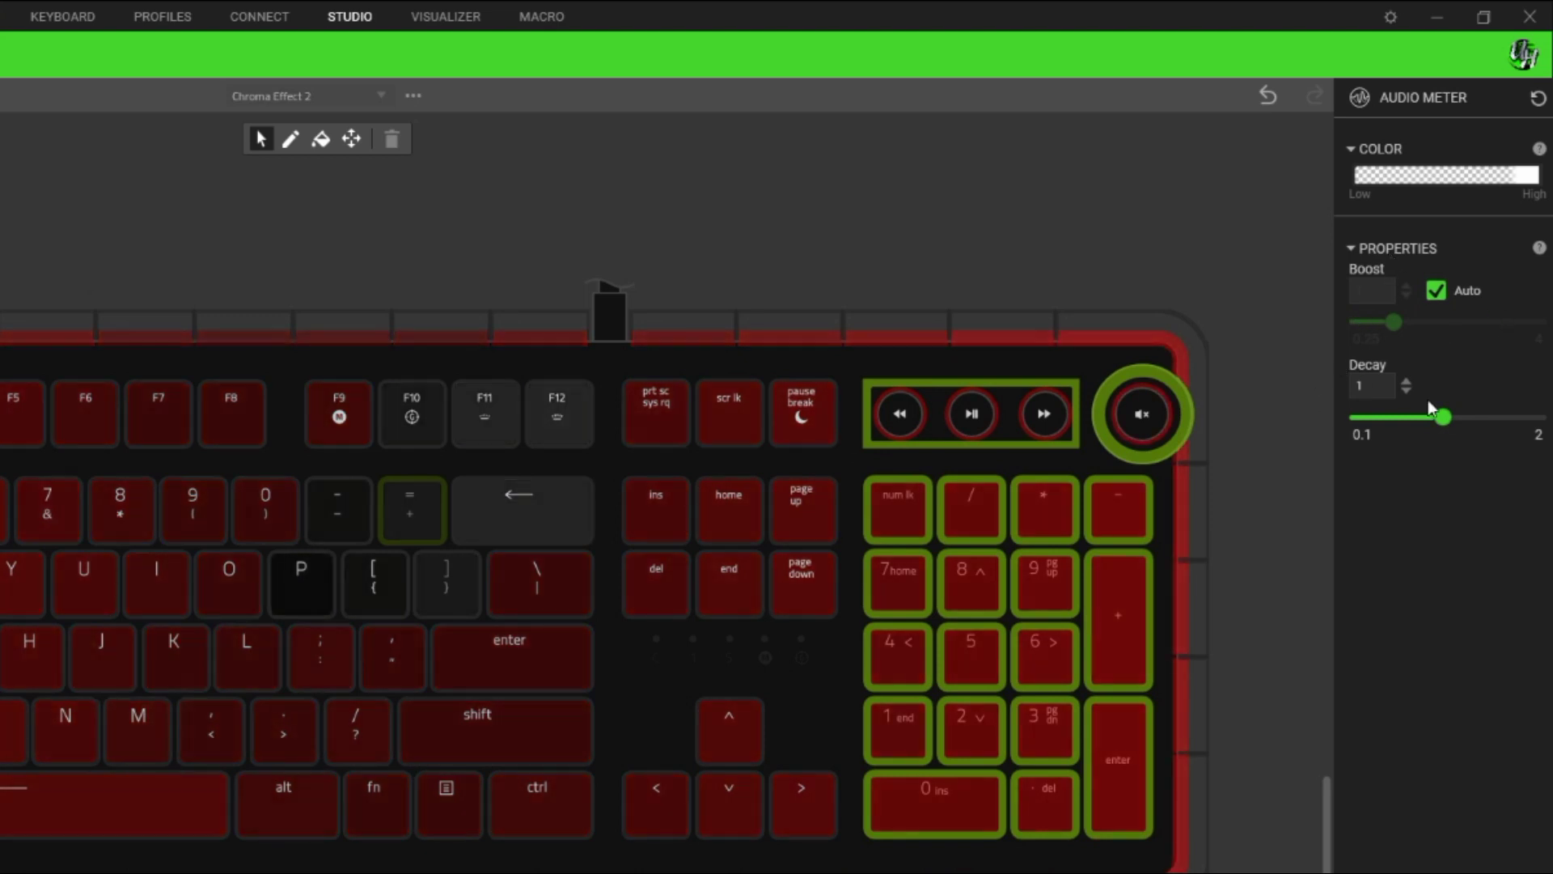
drag(1439, 419, 1342, 431)
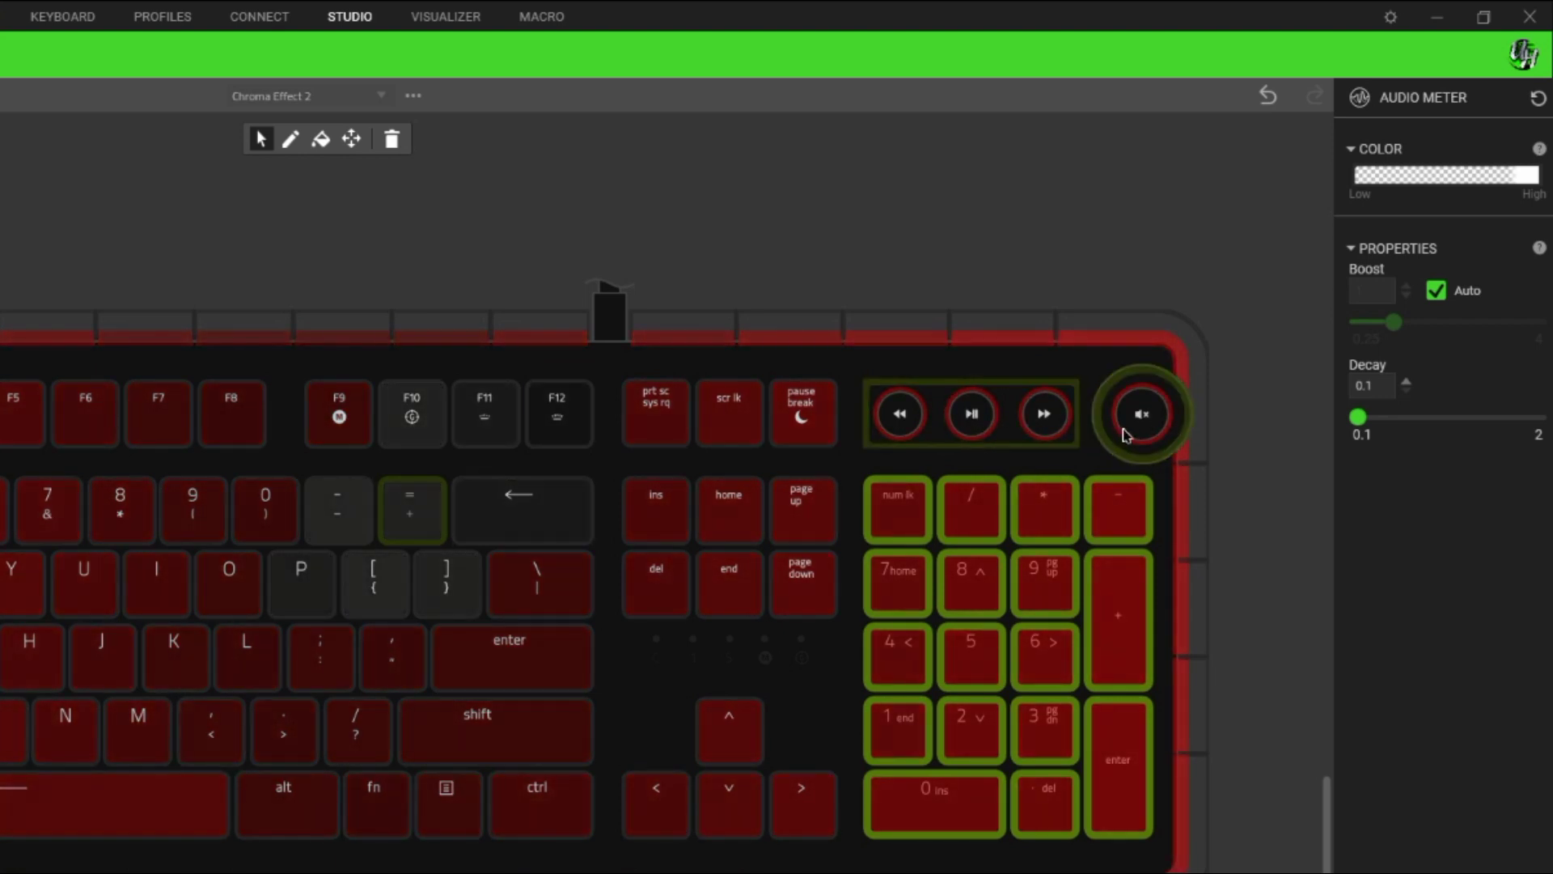
Shift the transparent-to-white transition lower for the numpad without the media keys and dial, and lower again for the rows below Num Lock
click(1453, 177)
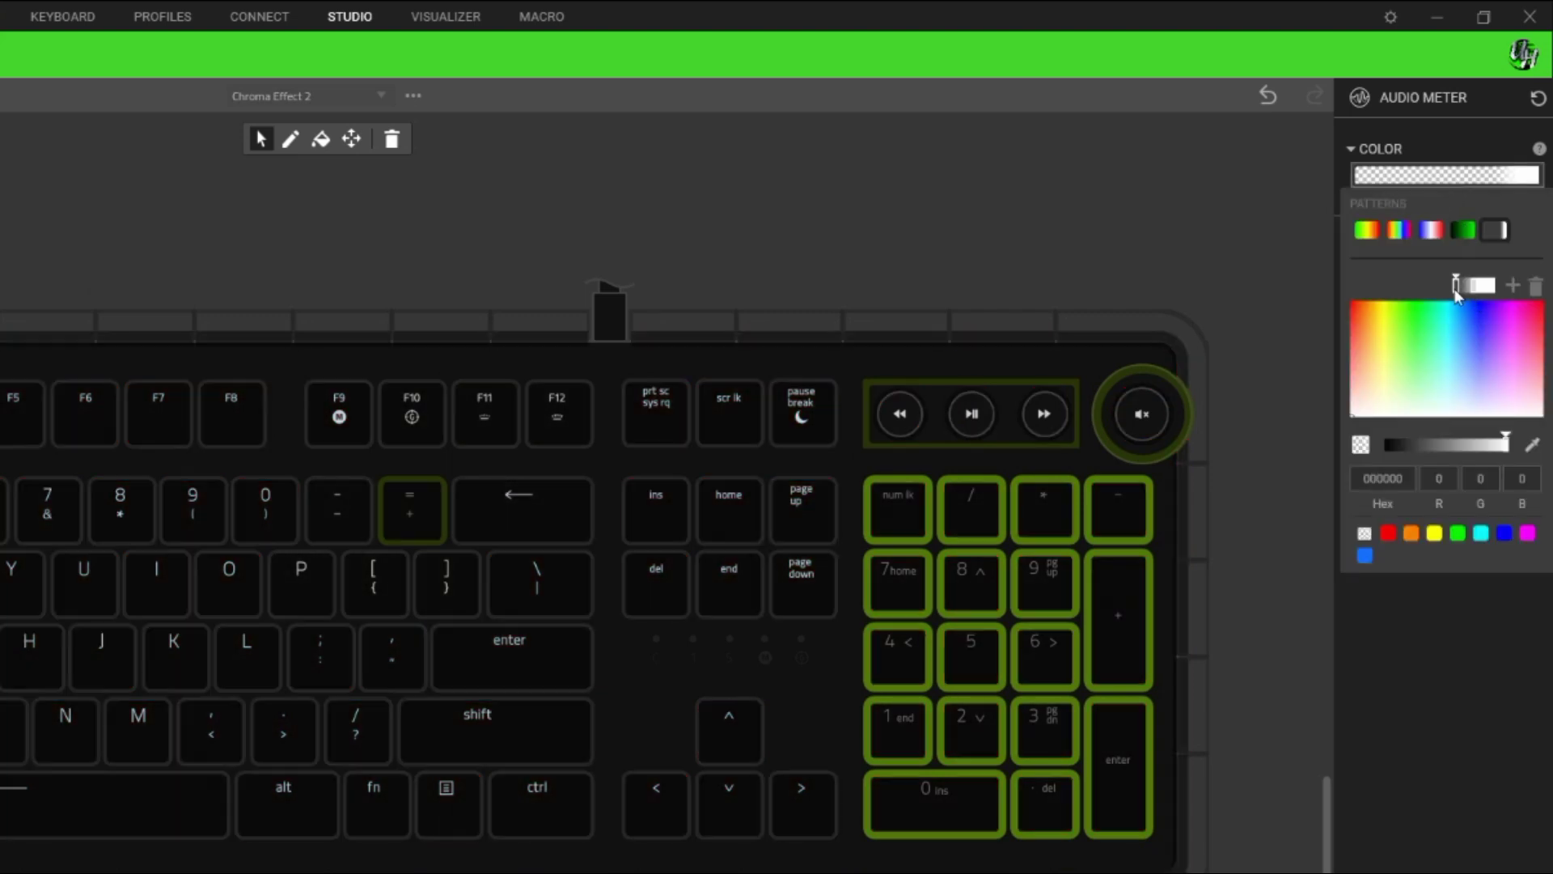
click(1463, 287)
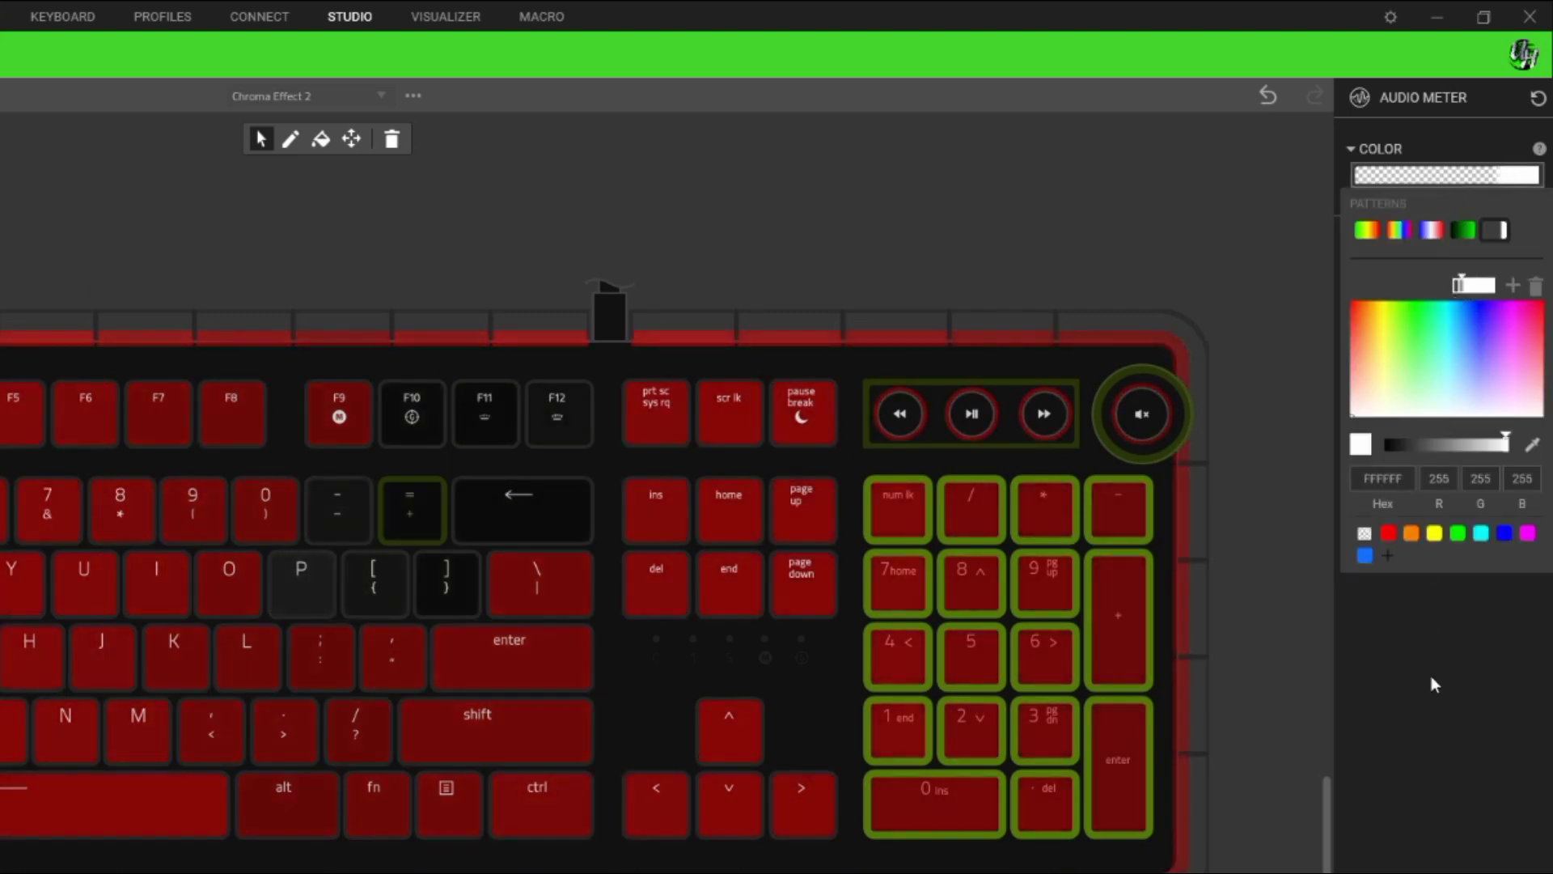
click(936, 519)
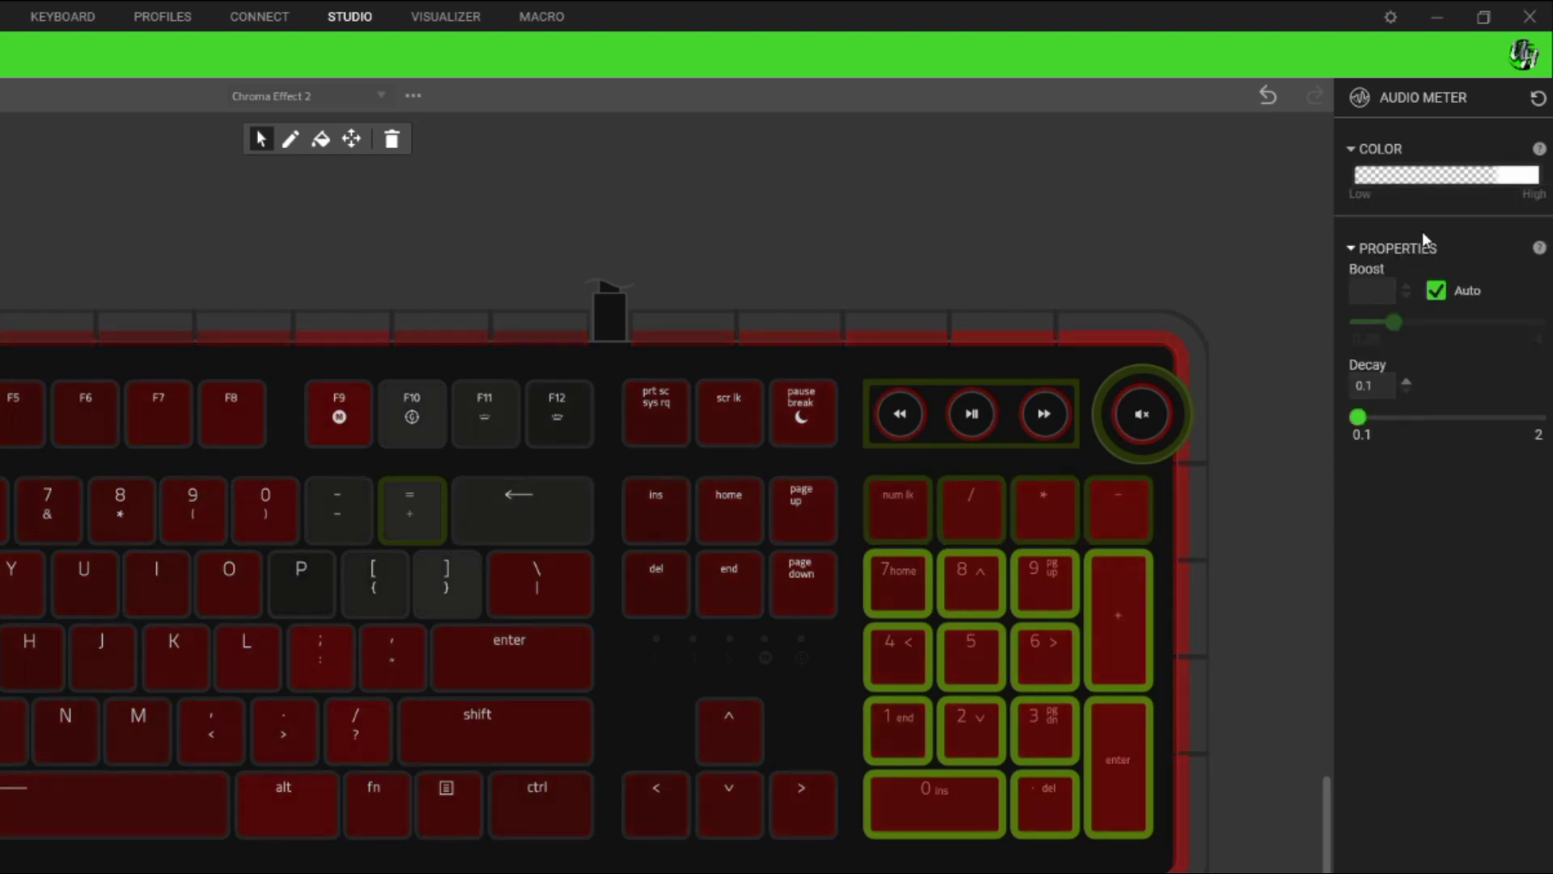
click(1422, 178)
drag(1454, 285, 1443, 288)
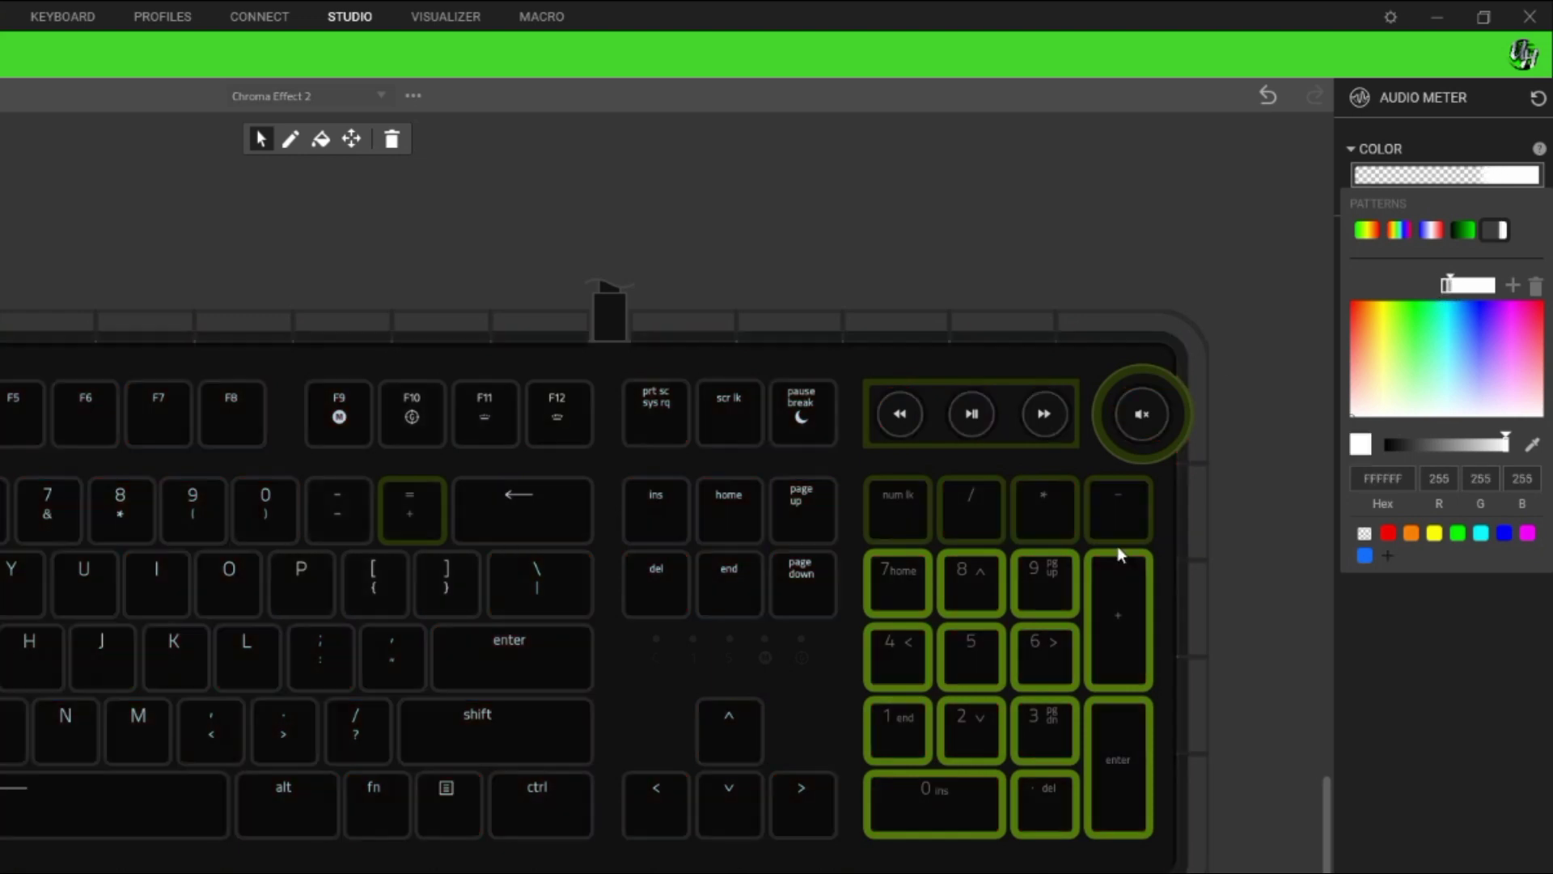
Shift the transparent-to-white transition lower for the numpad rows from 4-5-6 down, and lower again for the rows from 1-2-3 down
click(919, 590)
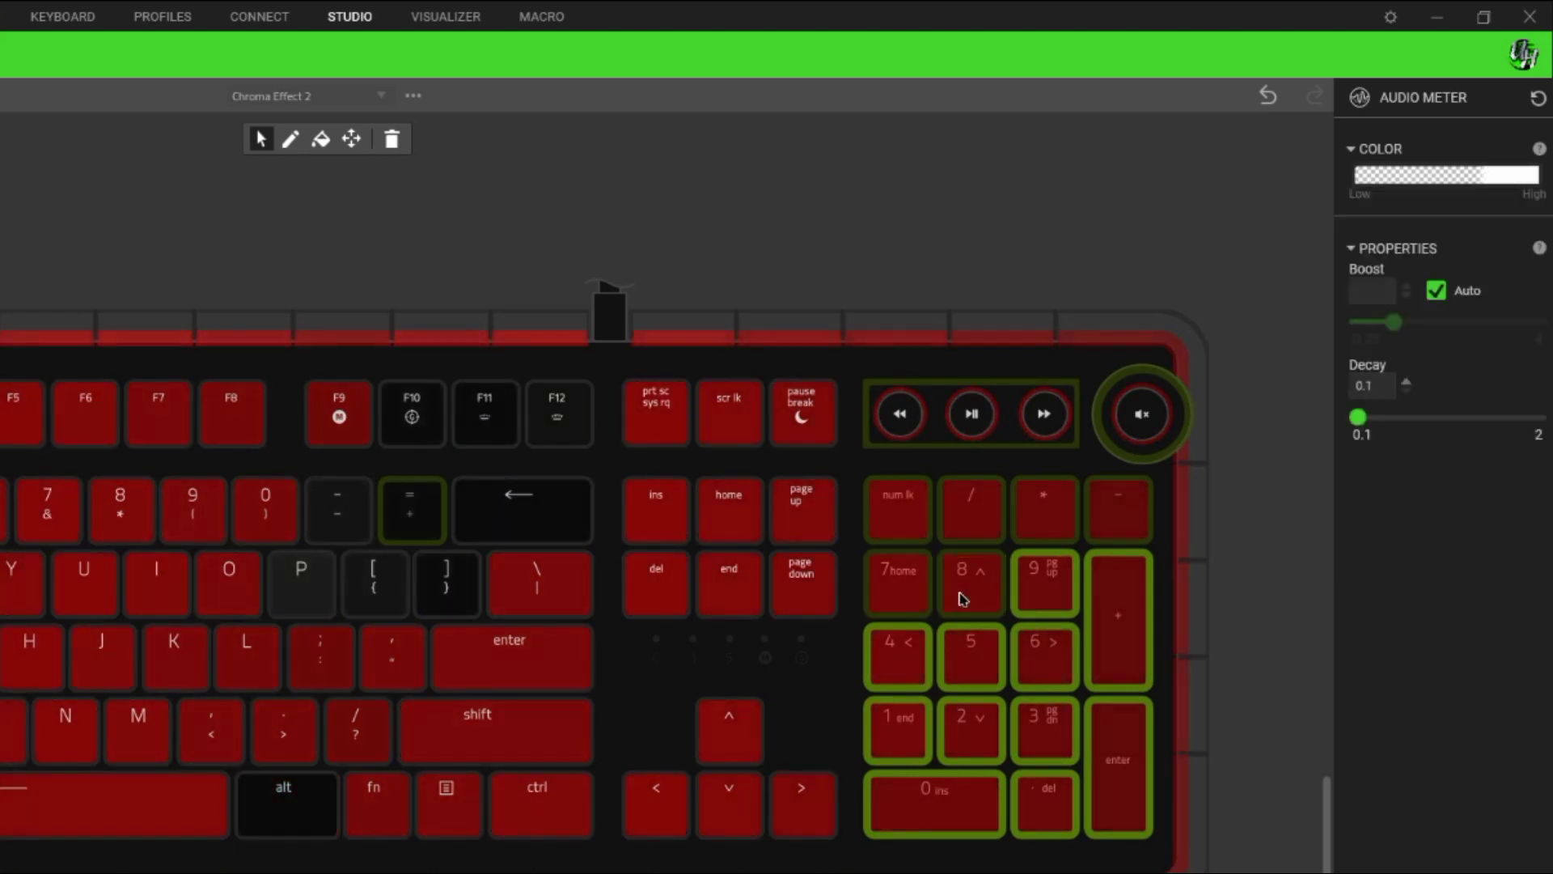
click(1424, 175)
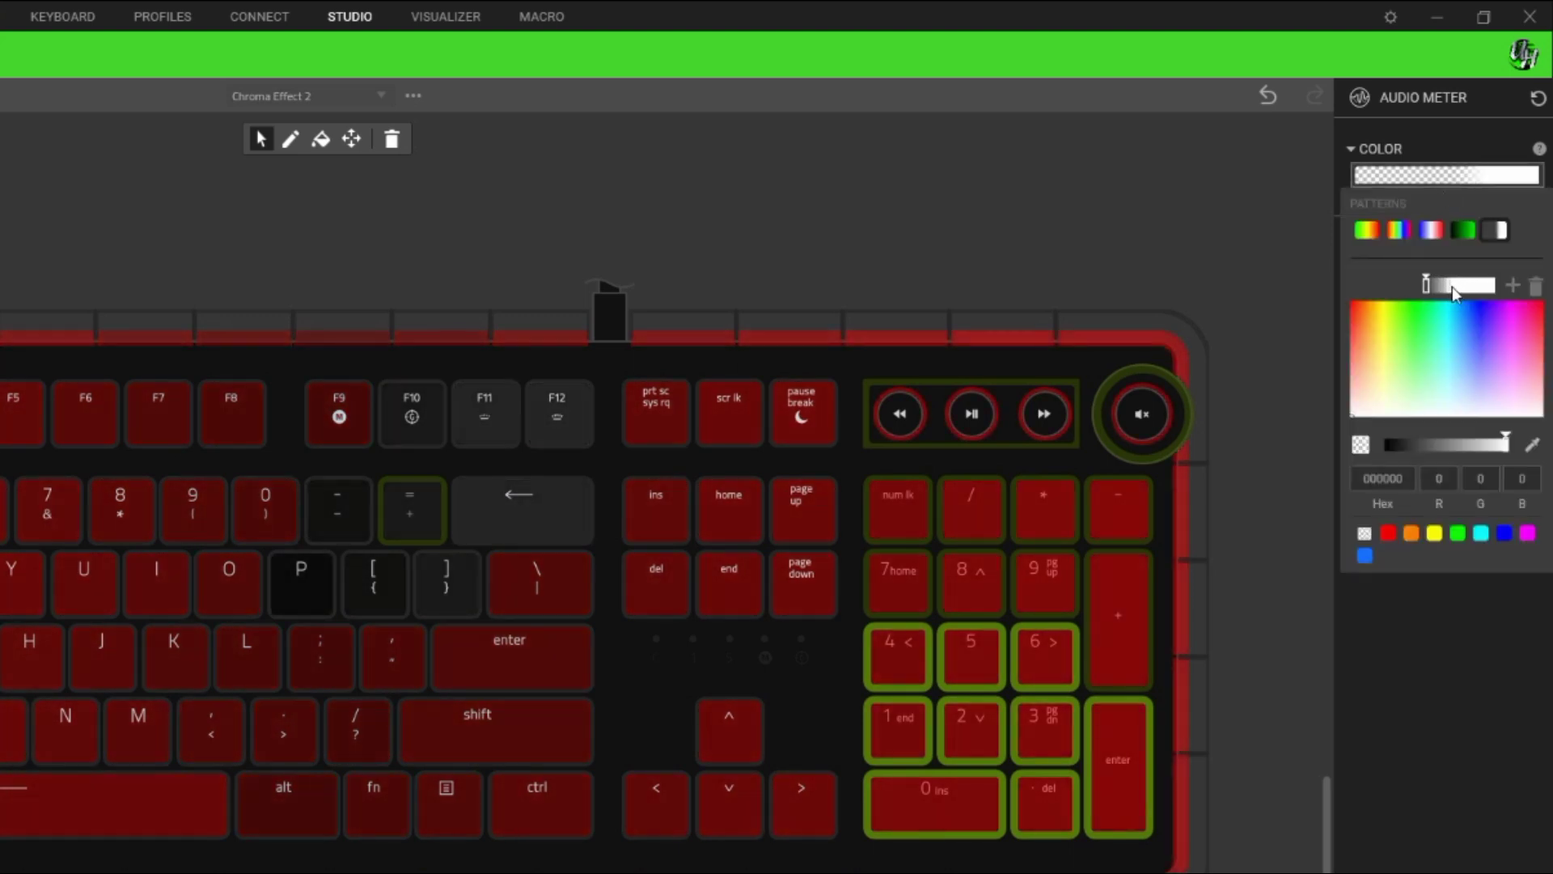
click(1436, 287)
click(930, 669)
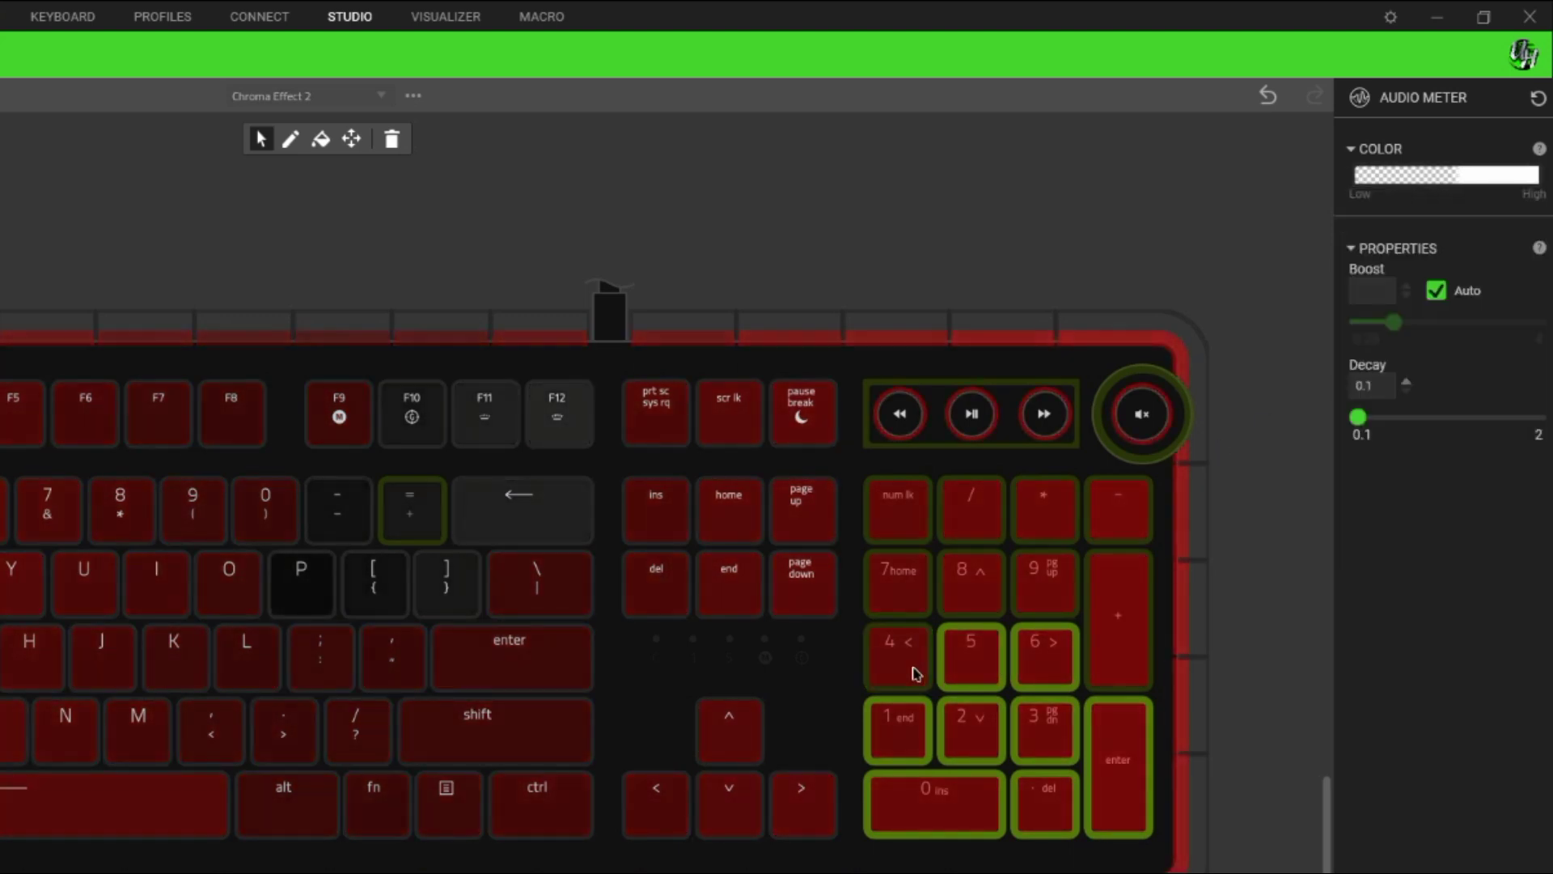
click(1456, 175)
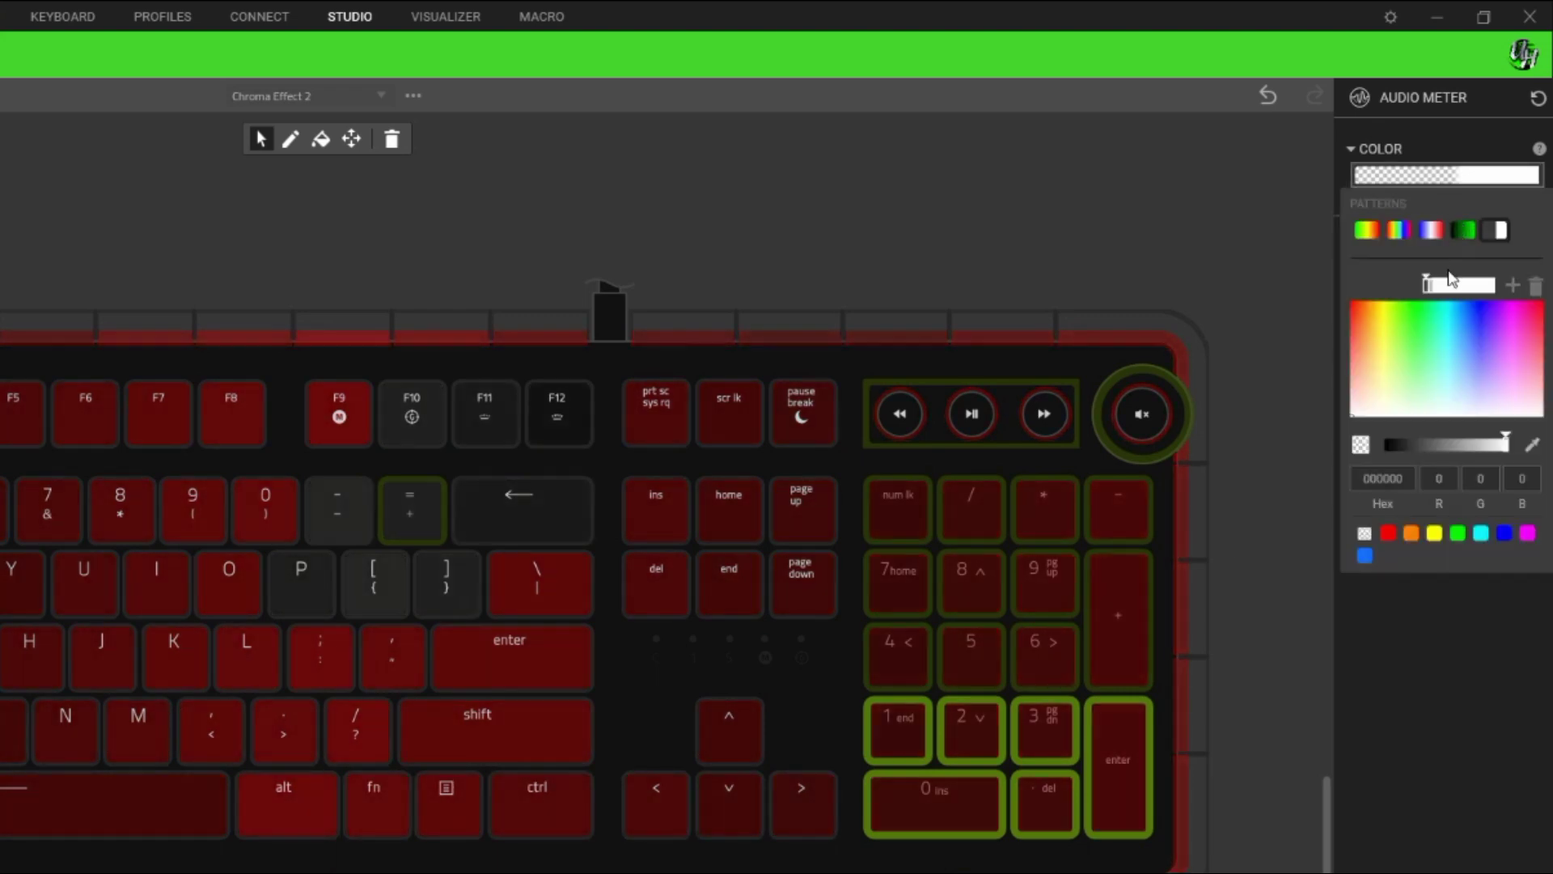
drag(1413, 288, 1410, 287)
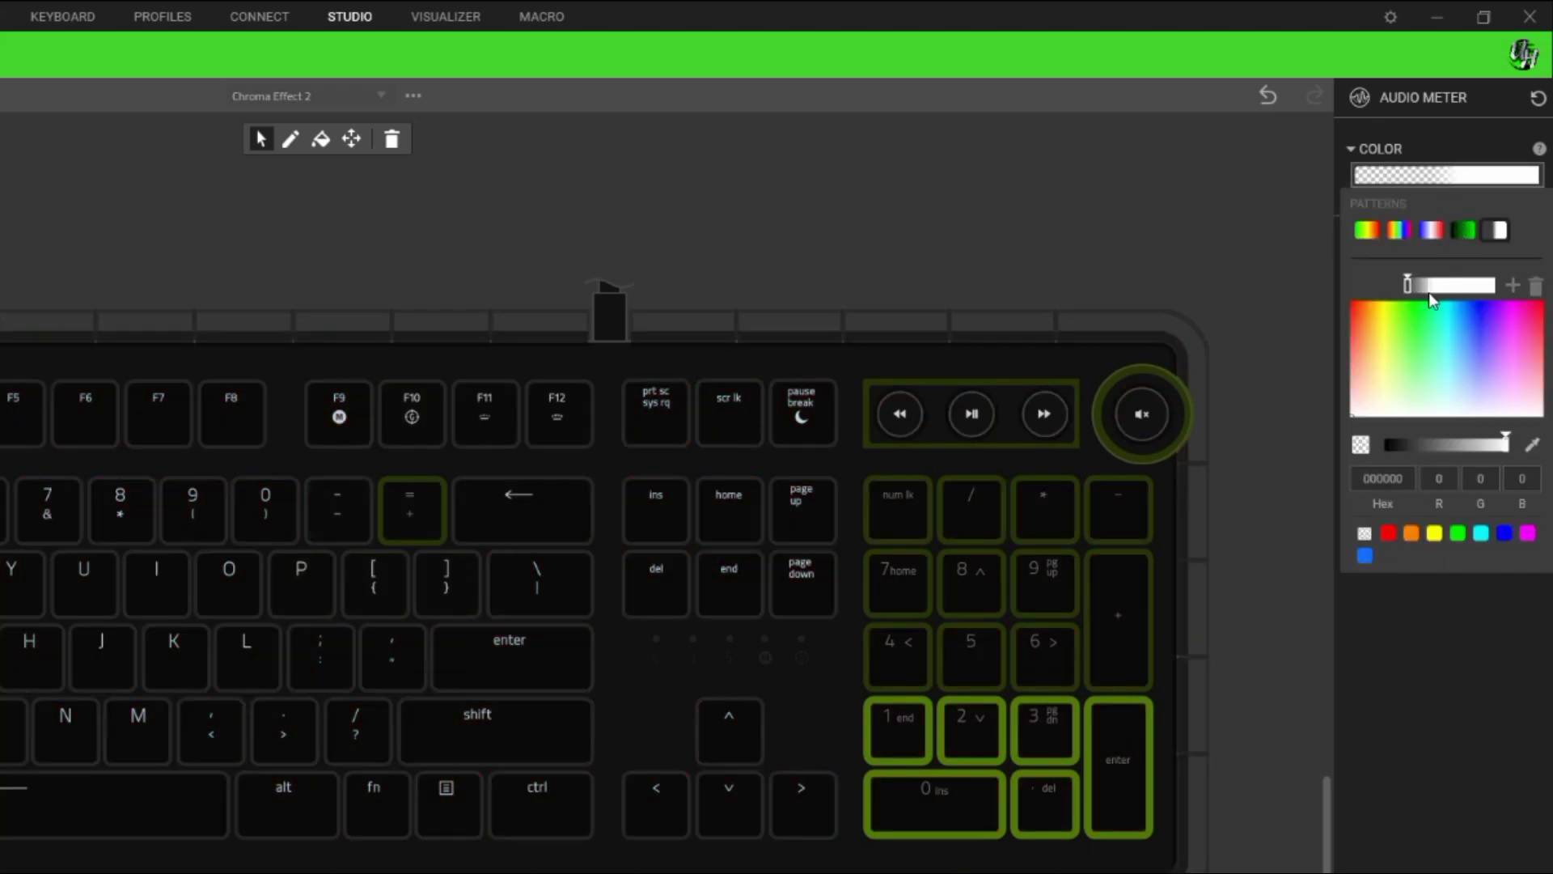
click(1420, 289)
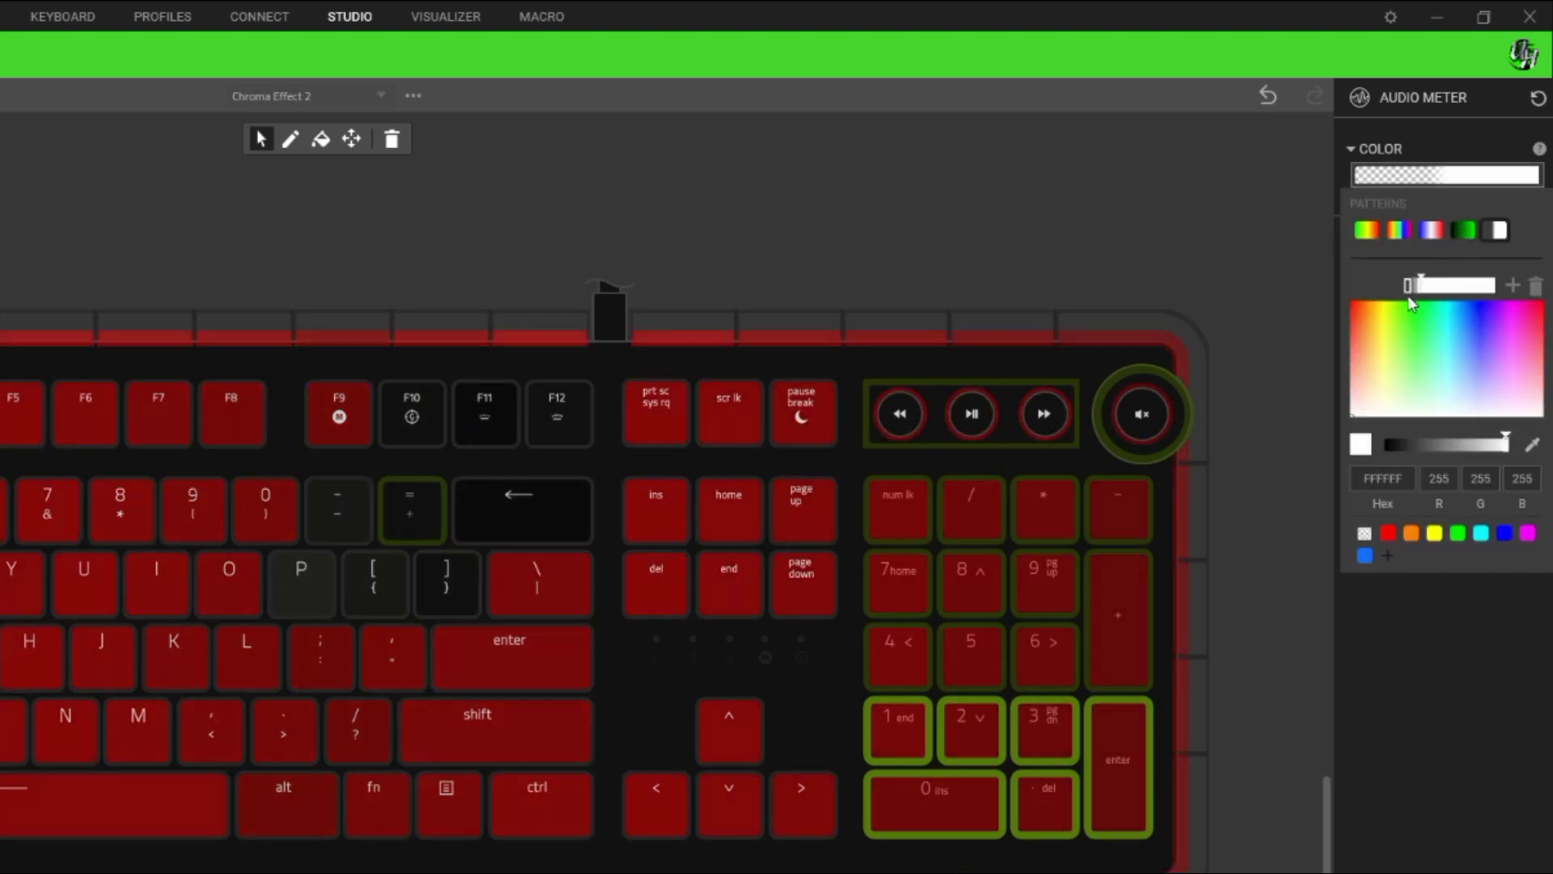
Move the transparent-to-white transition close to the low end for only the numpad 0 and Del keys and clear the selection
click(924, 744)
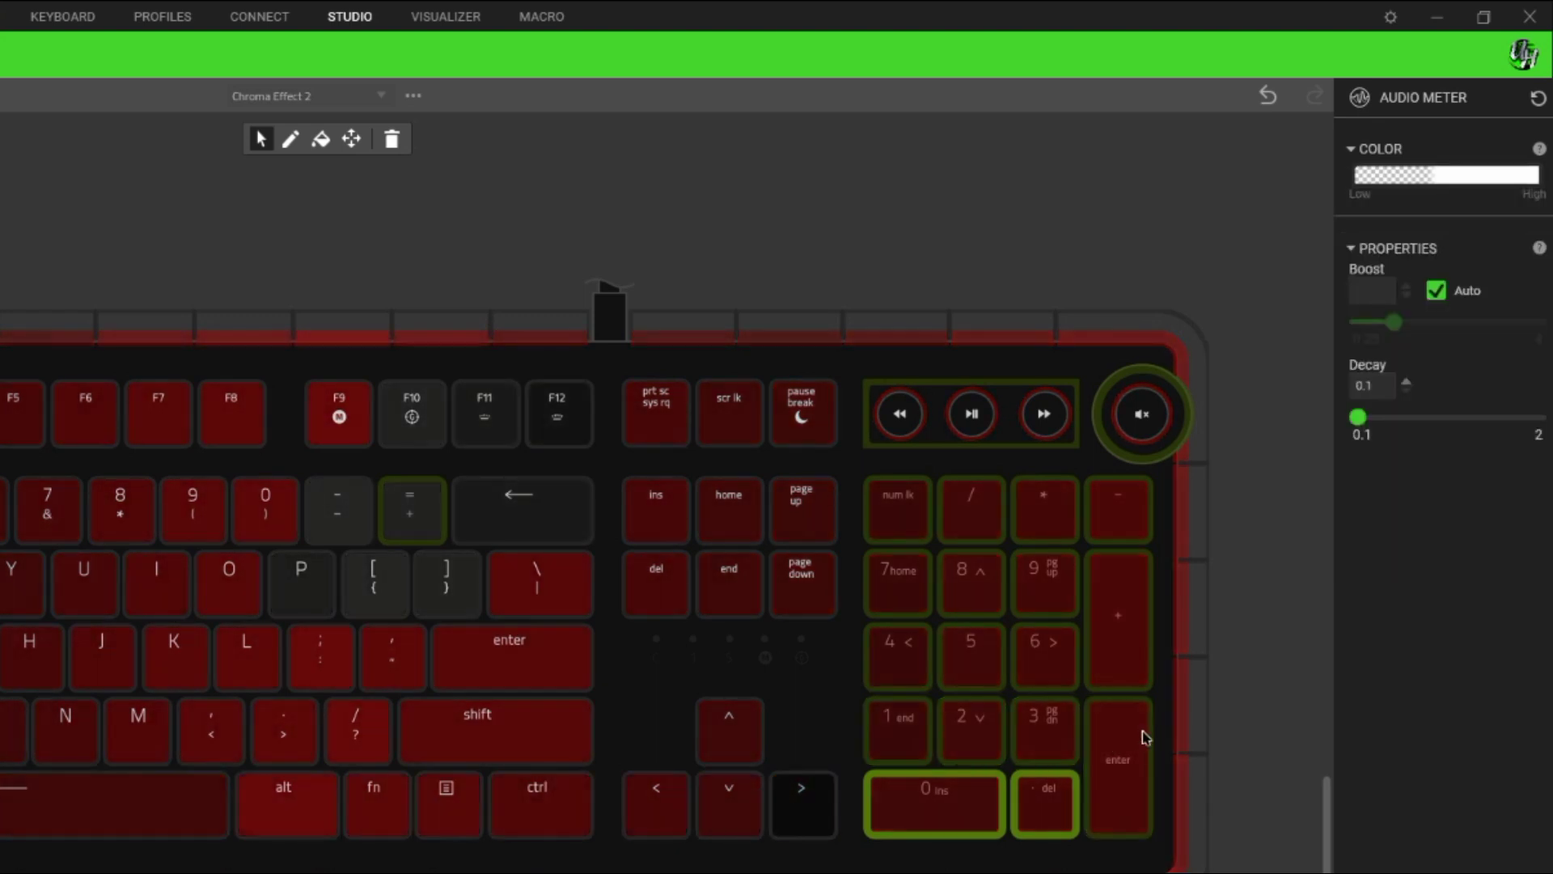
click(1433, 175)
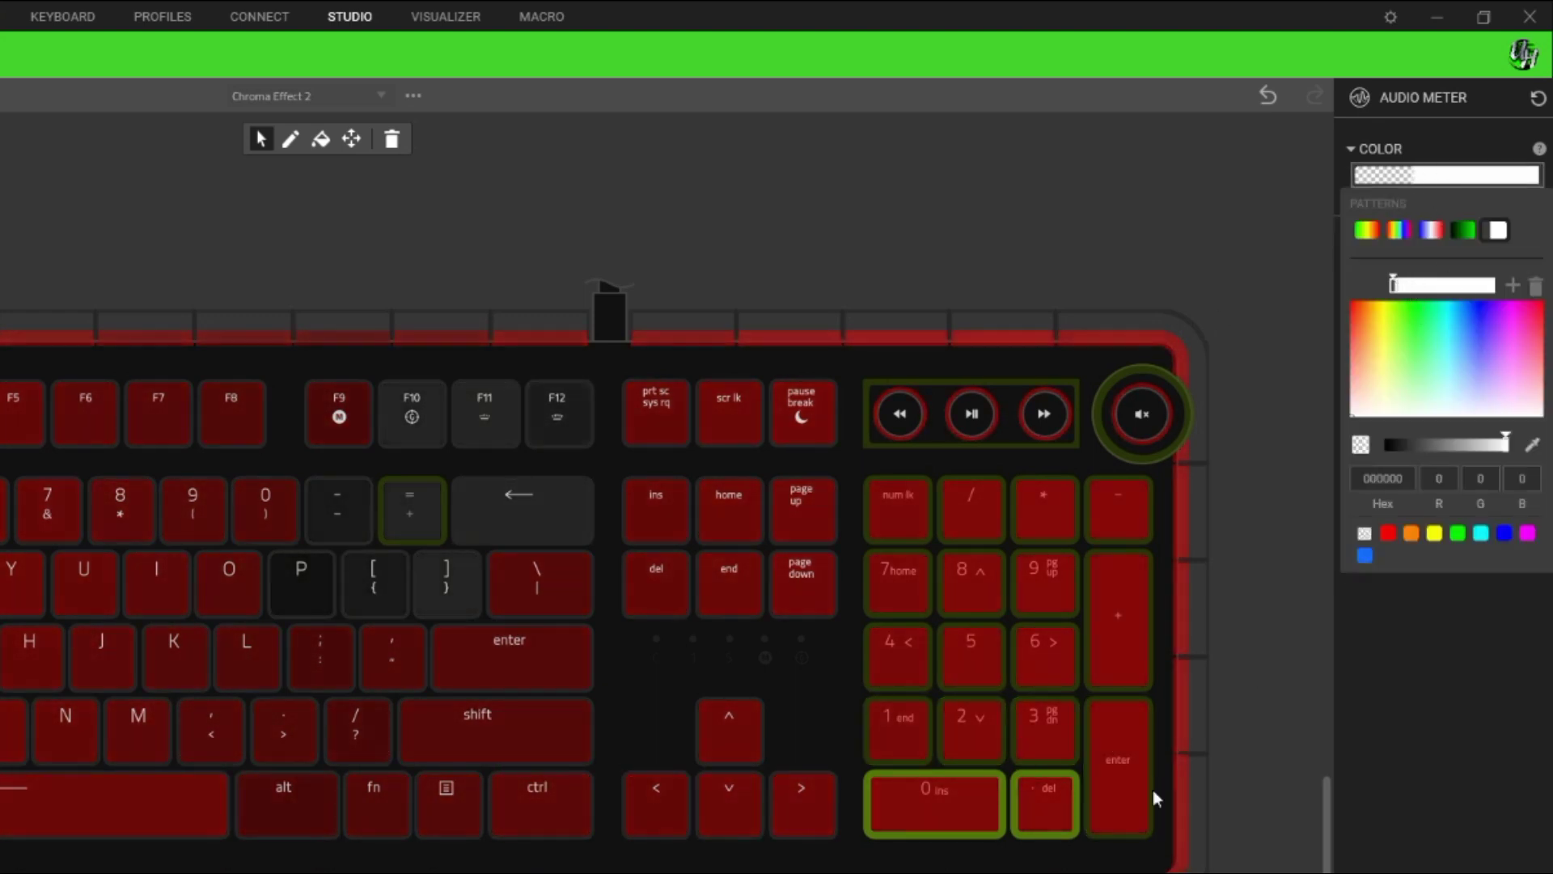
drag(1393, 287, 1365, 288)
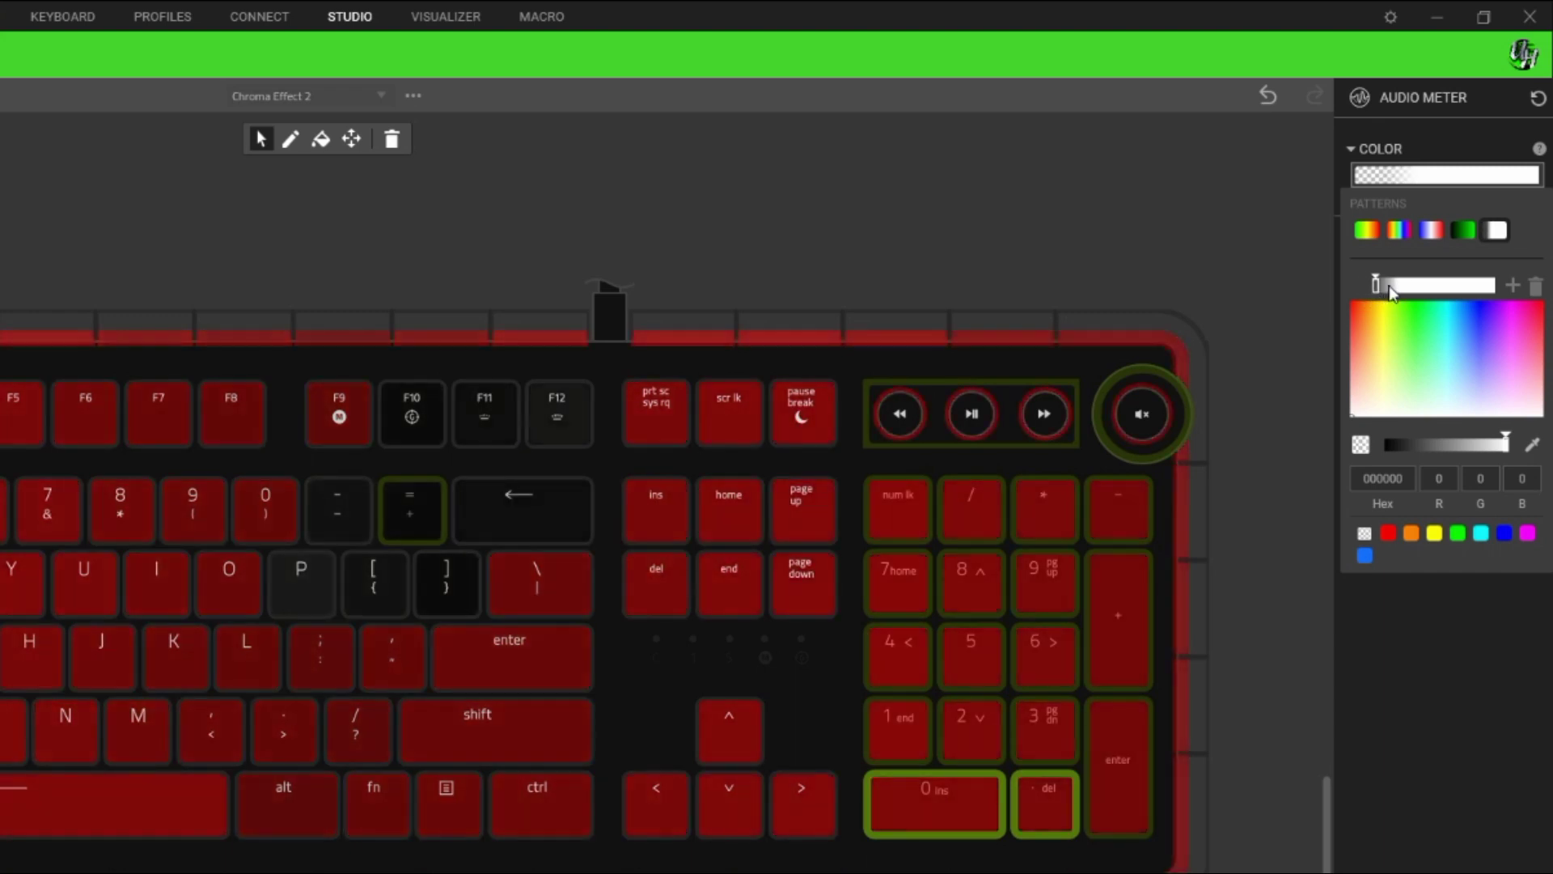
click(1389, 288)
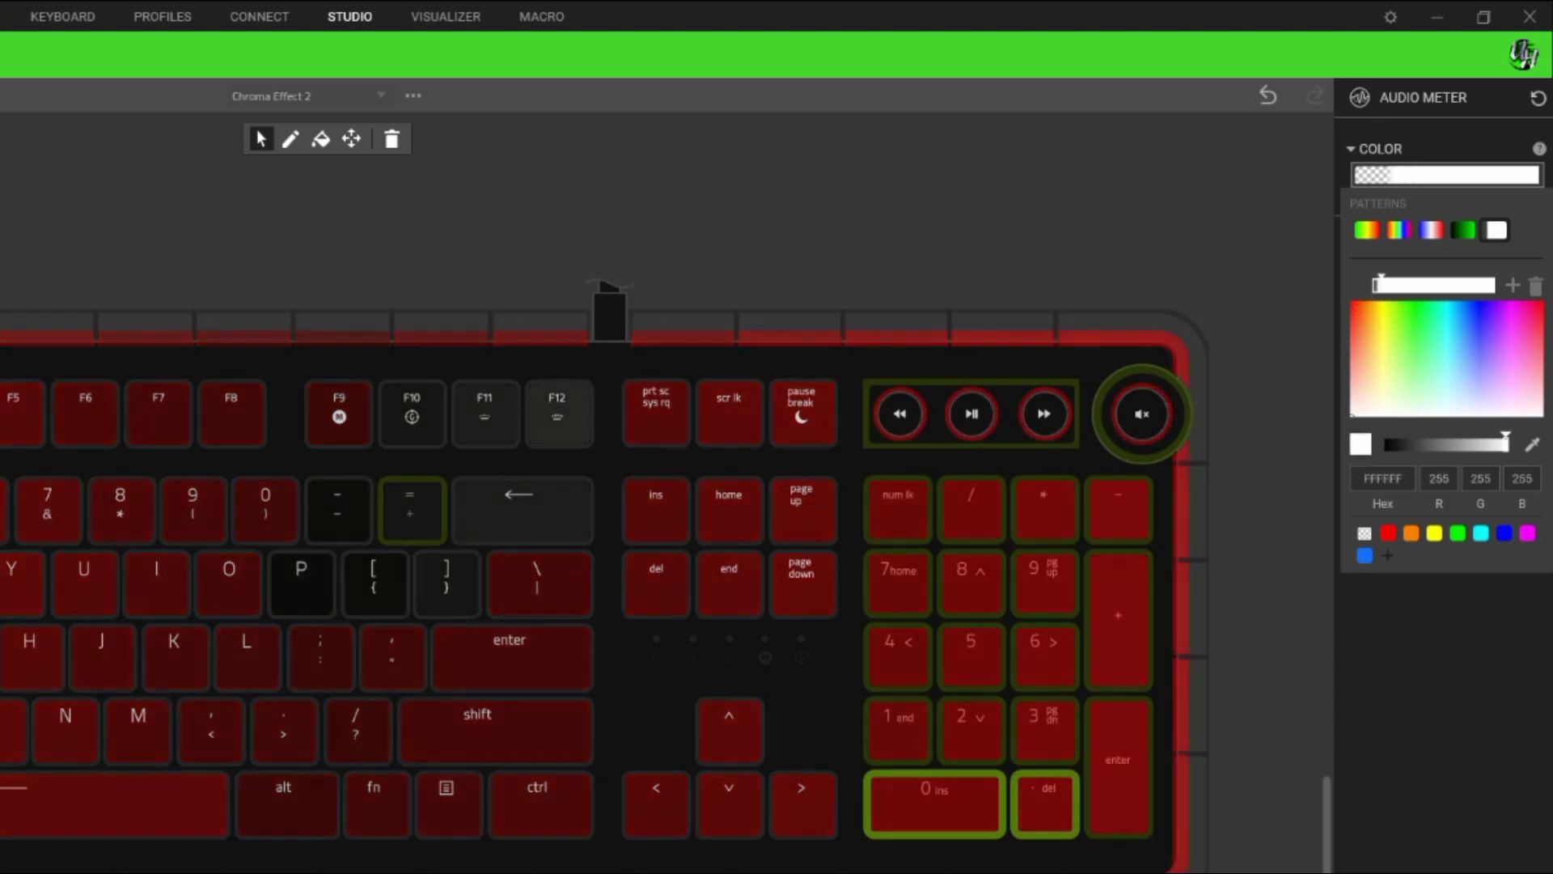
click(1297, 270)
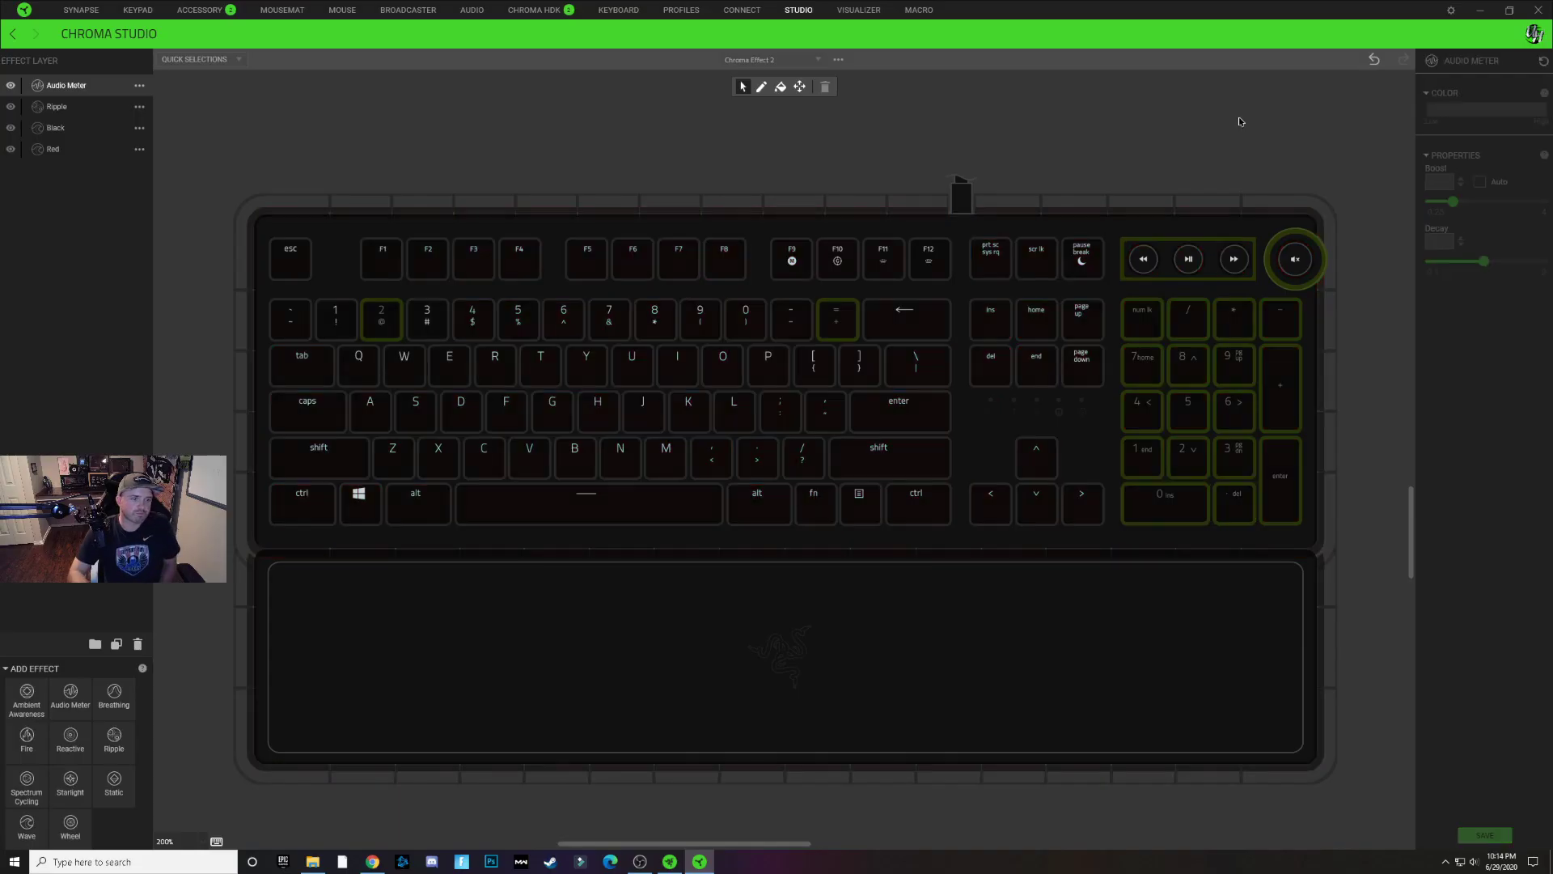